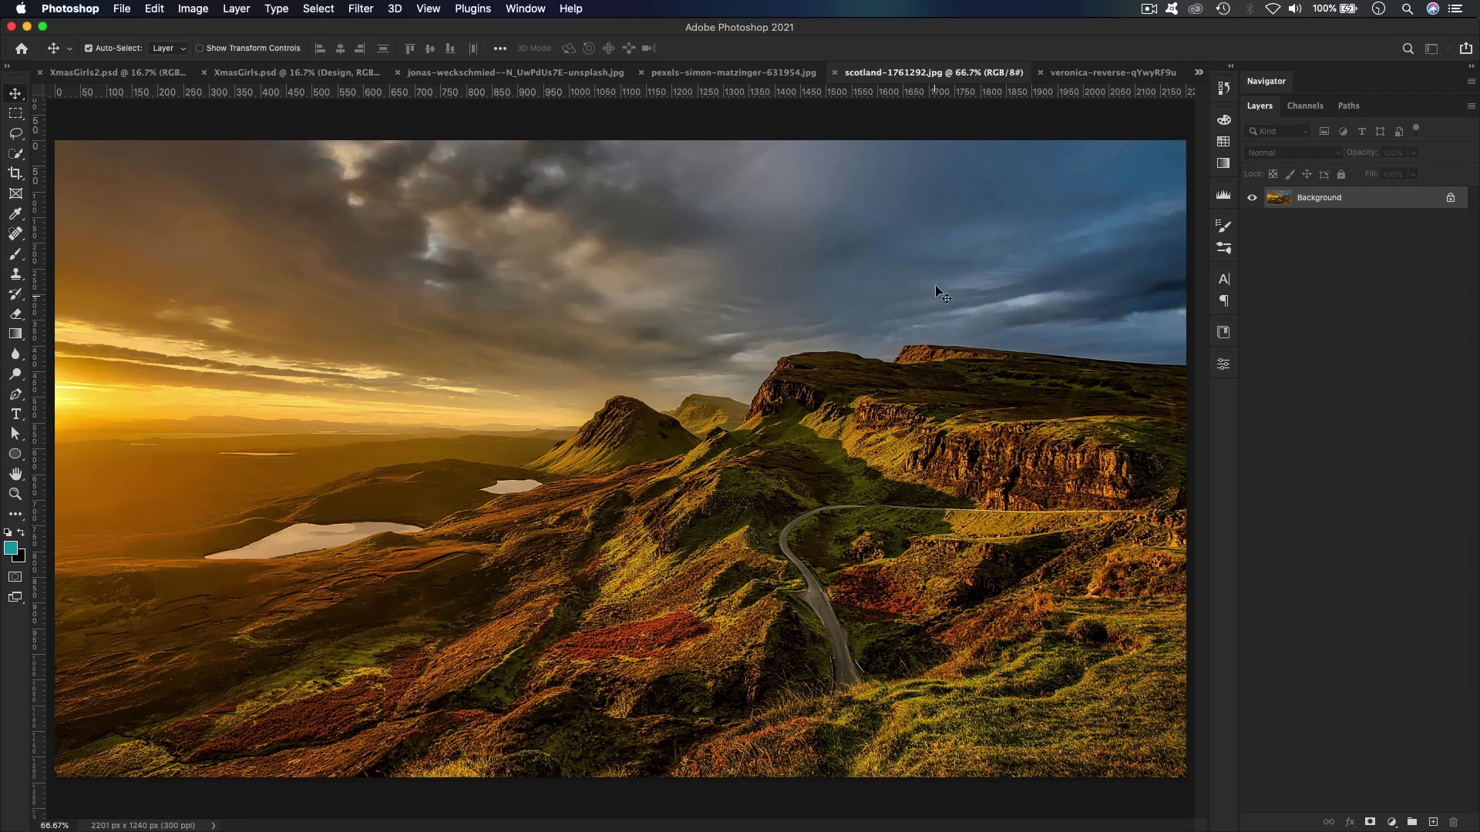
pyautogui.click(1085, 74)
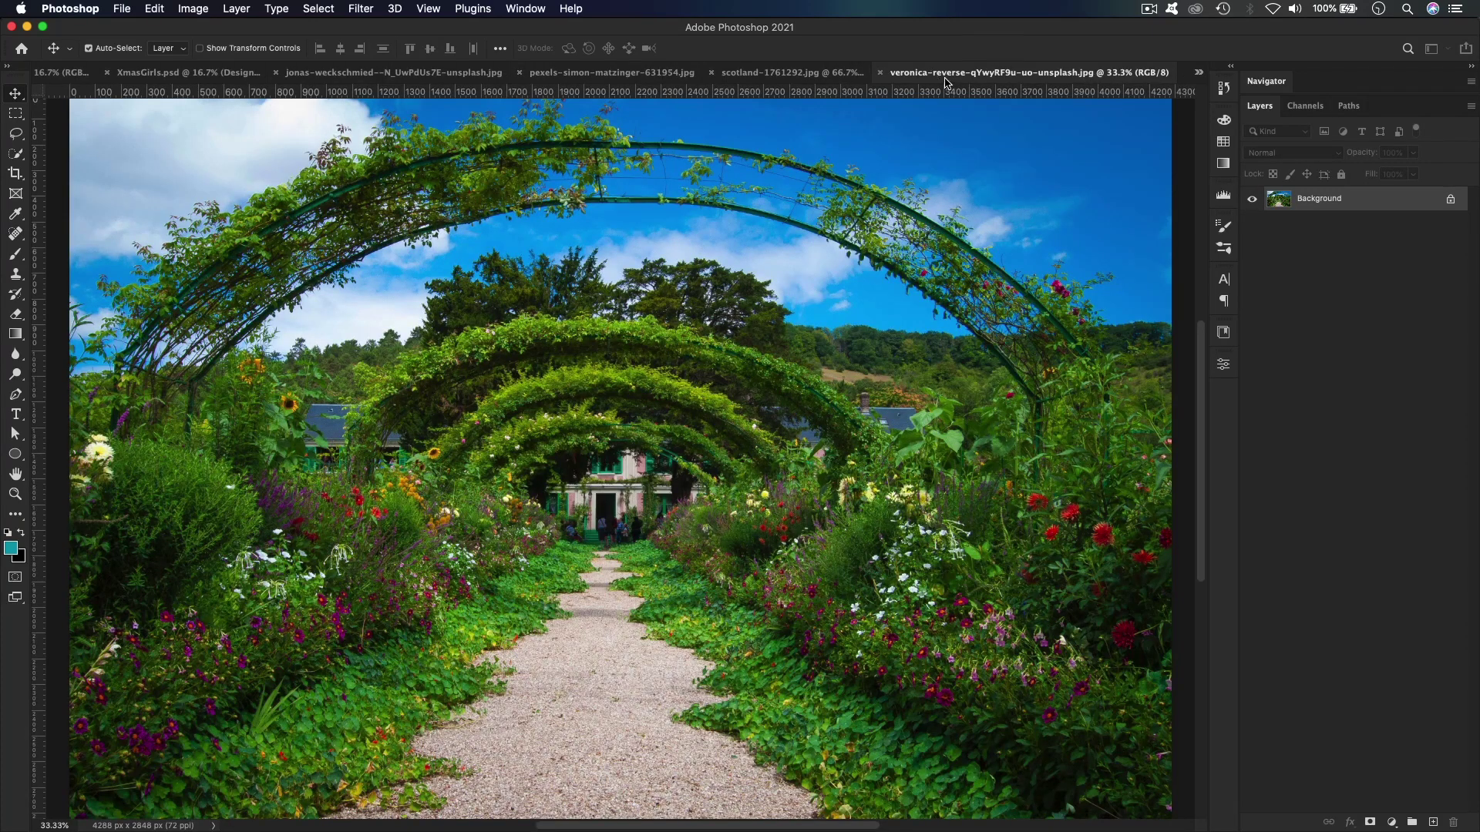
pyautogui.click(777, 75)
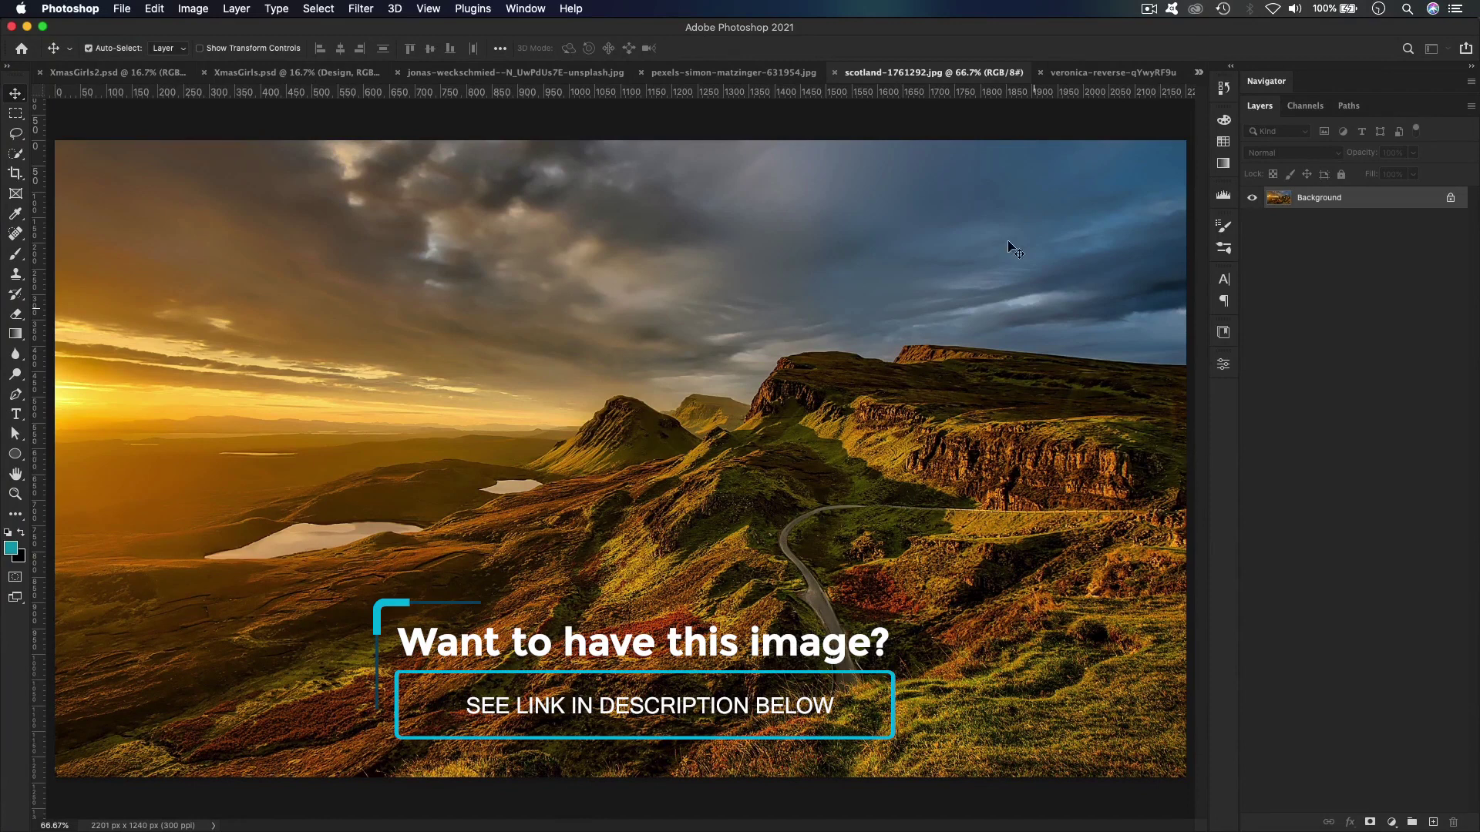
pyautogui.click(1107, 73)
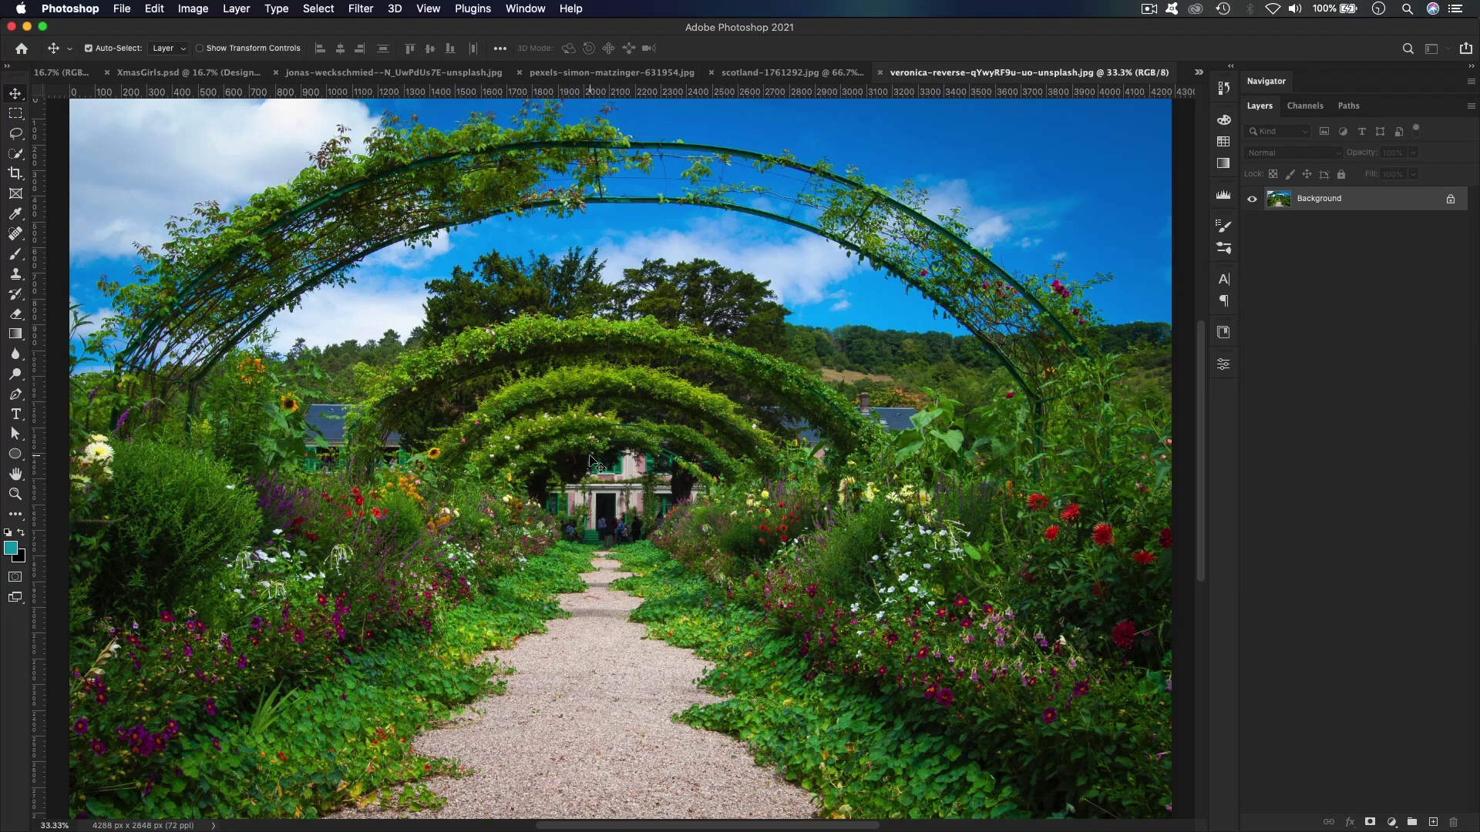
pyautogui.click(793, 73)
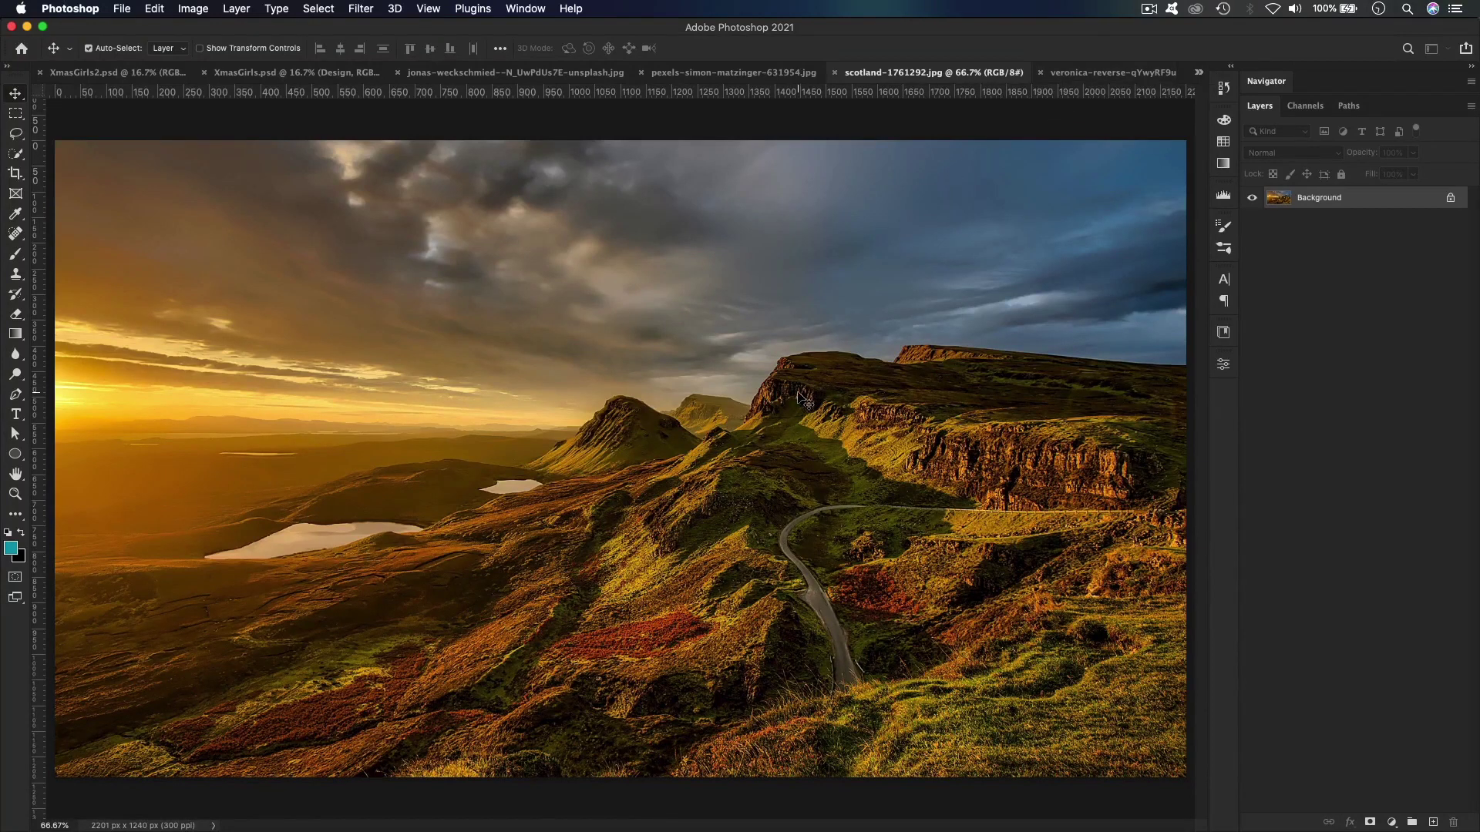
pyautogui.click(1078, 73)
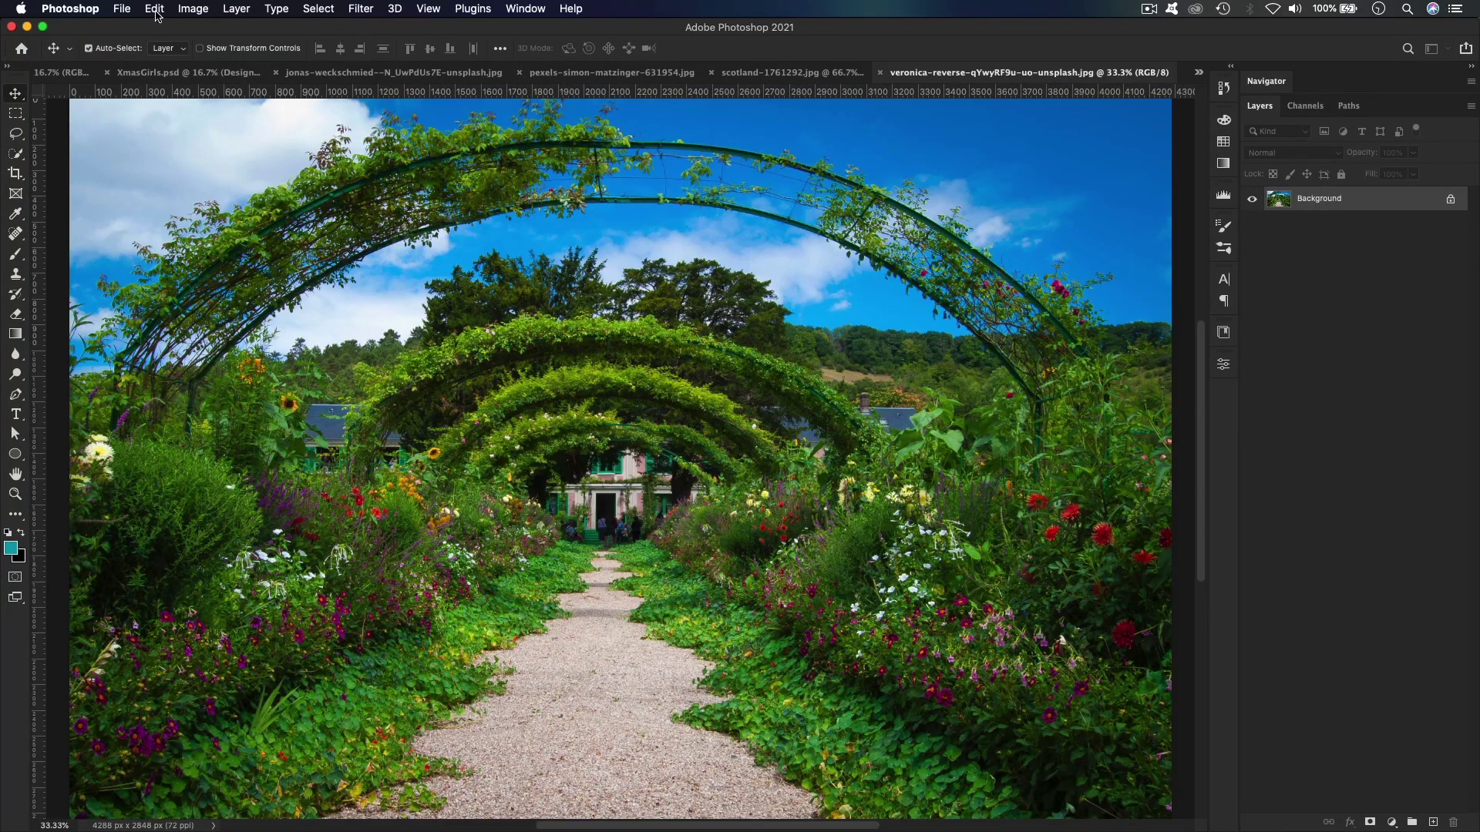
pyautogui.click(192, 8)
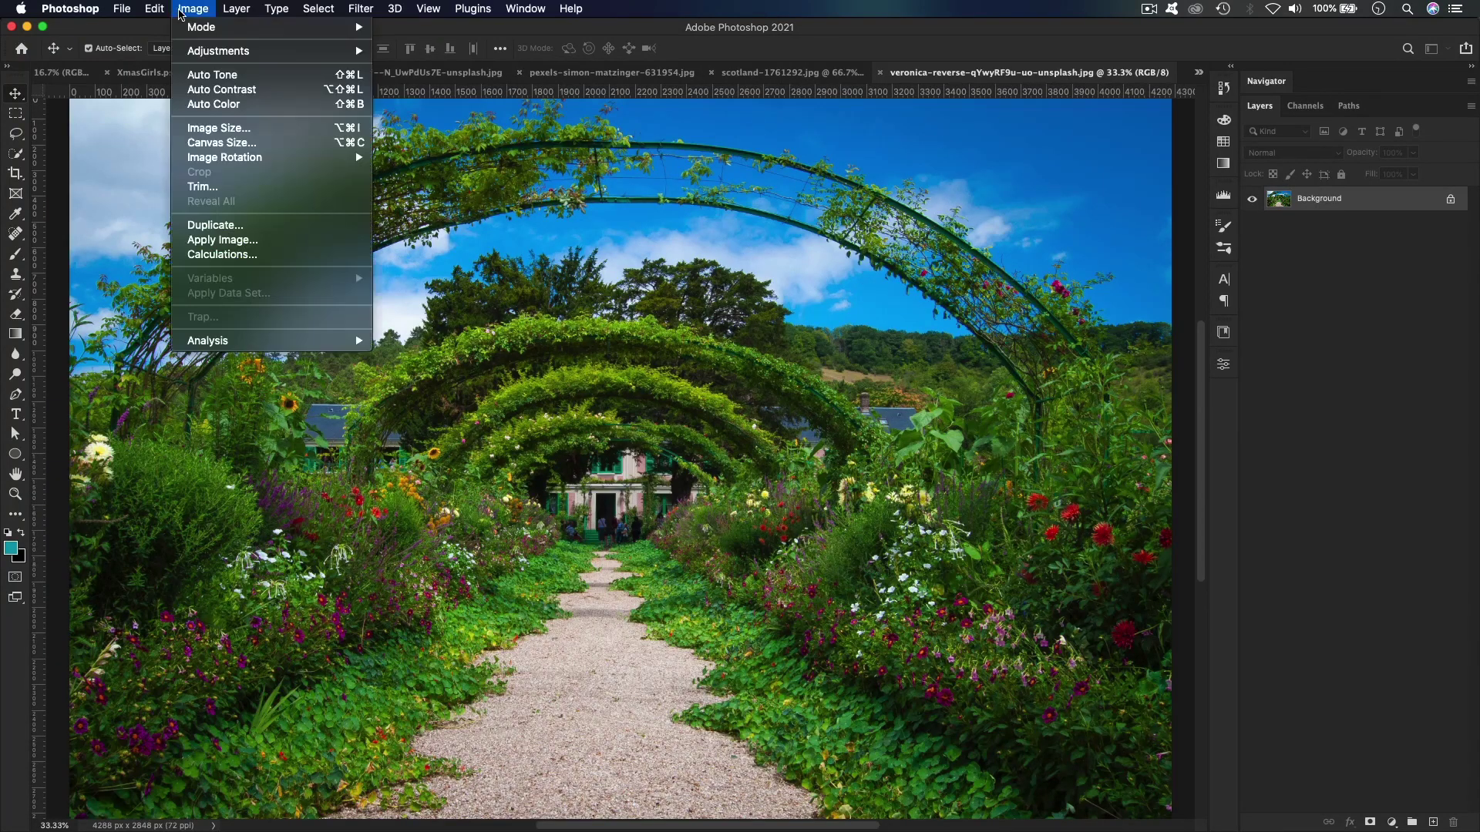
pyautogui.click(218, 128)
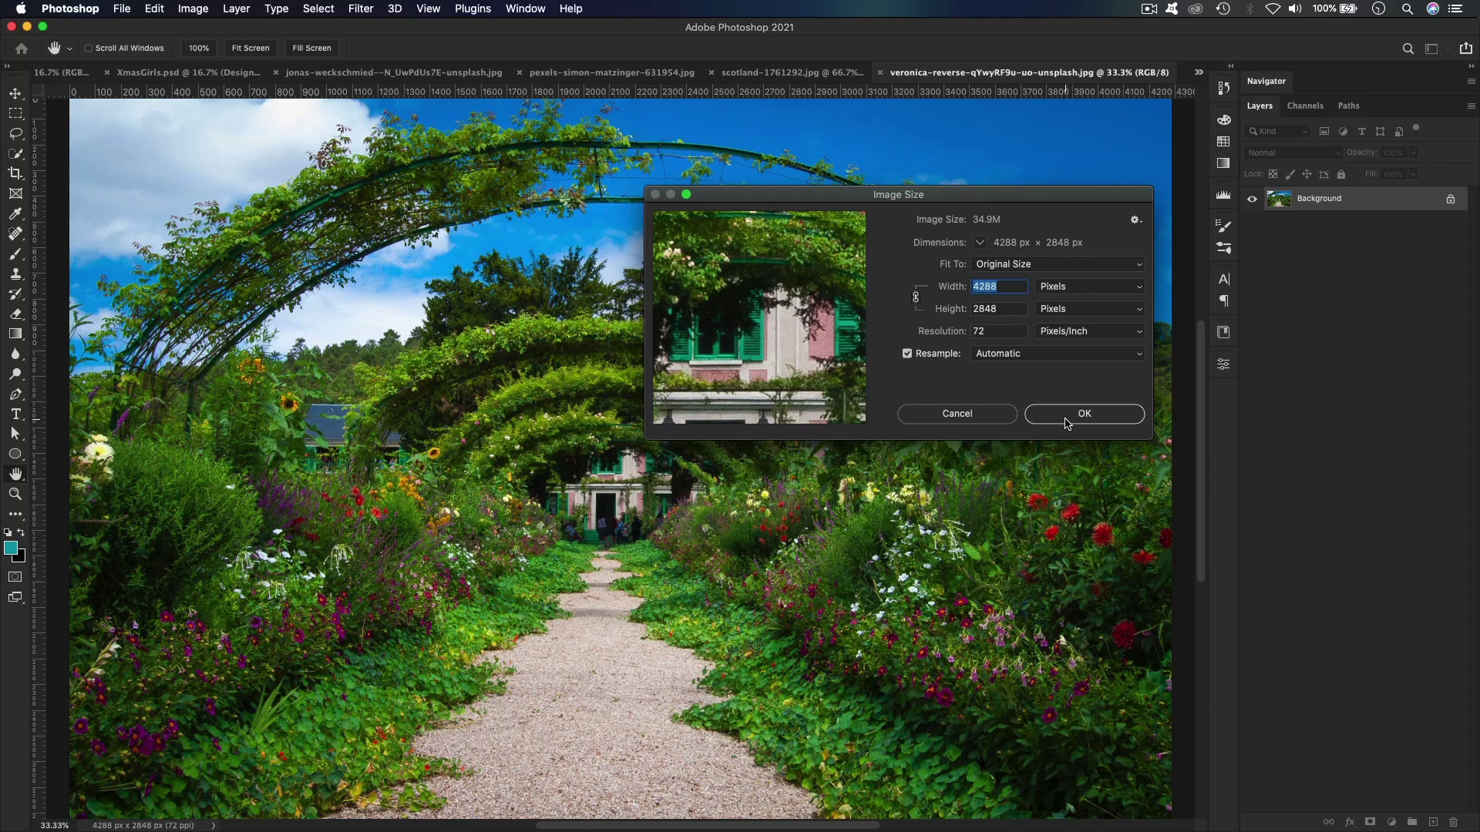
pyautogui.click(978, 416)
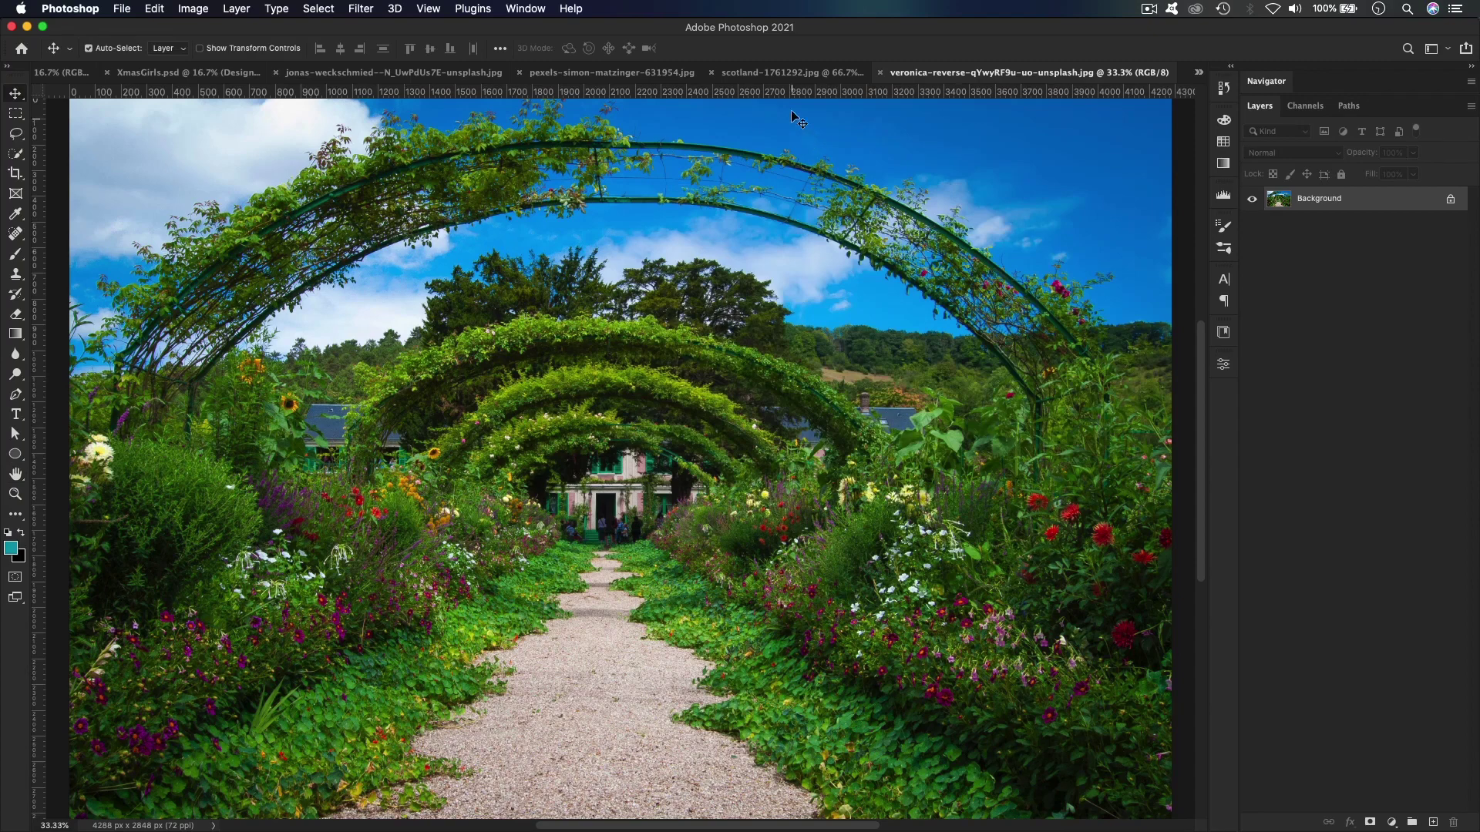
pyautogui.click(786, 74)
pyautogui.click(192, 9)
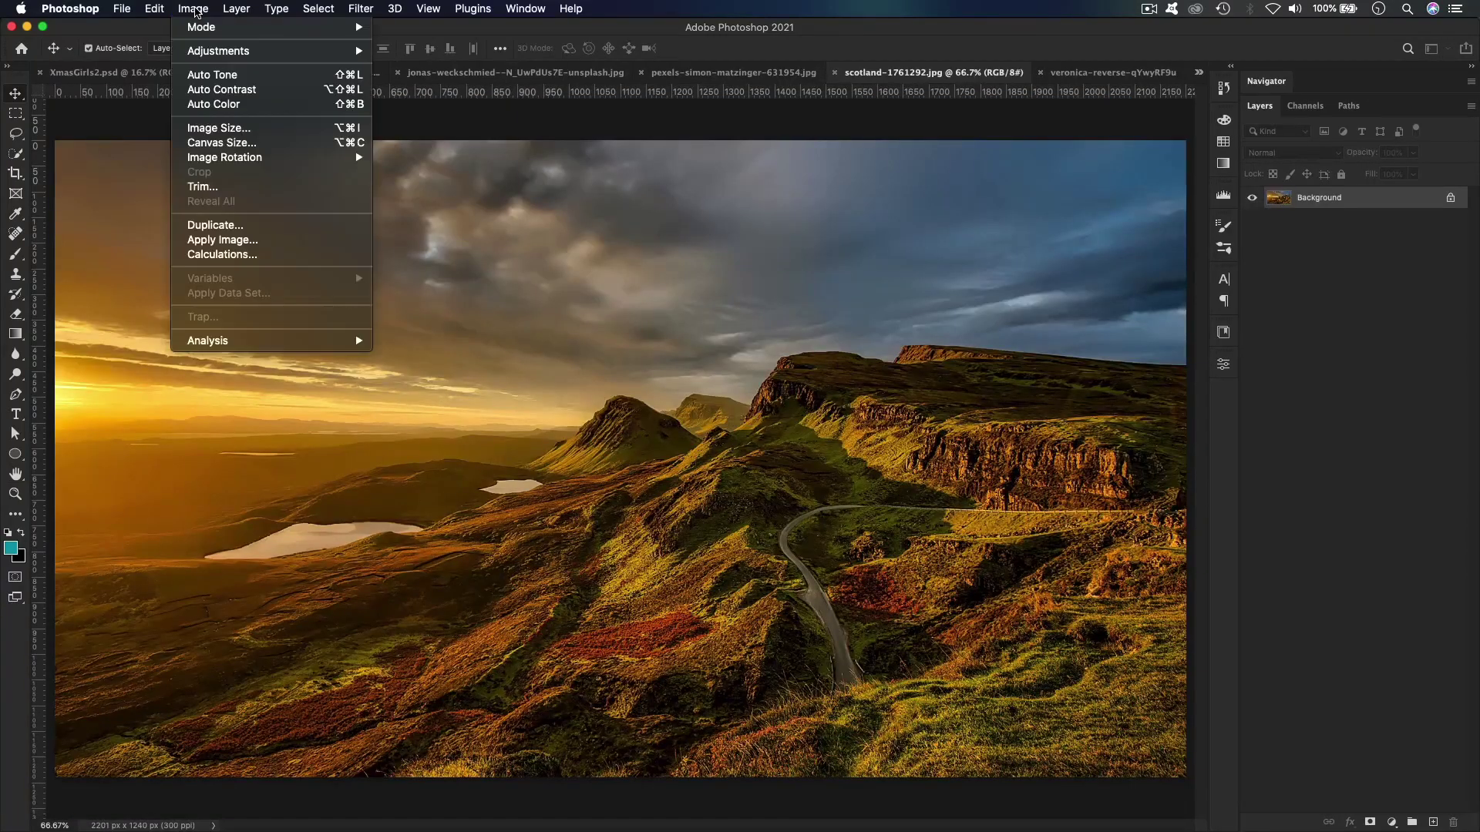
pyautogui.press('Return')
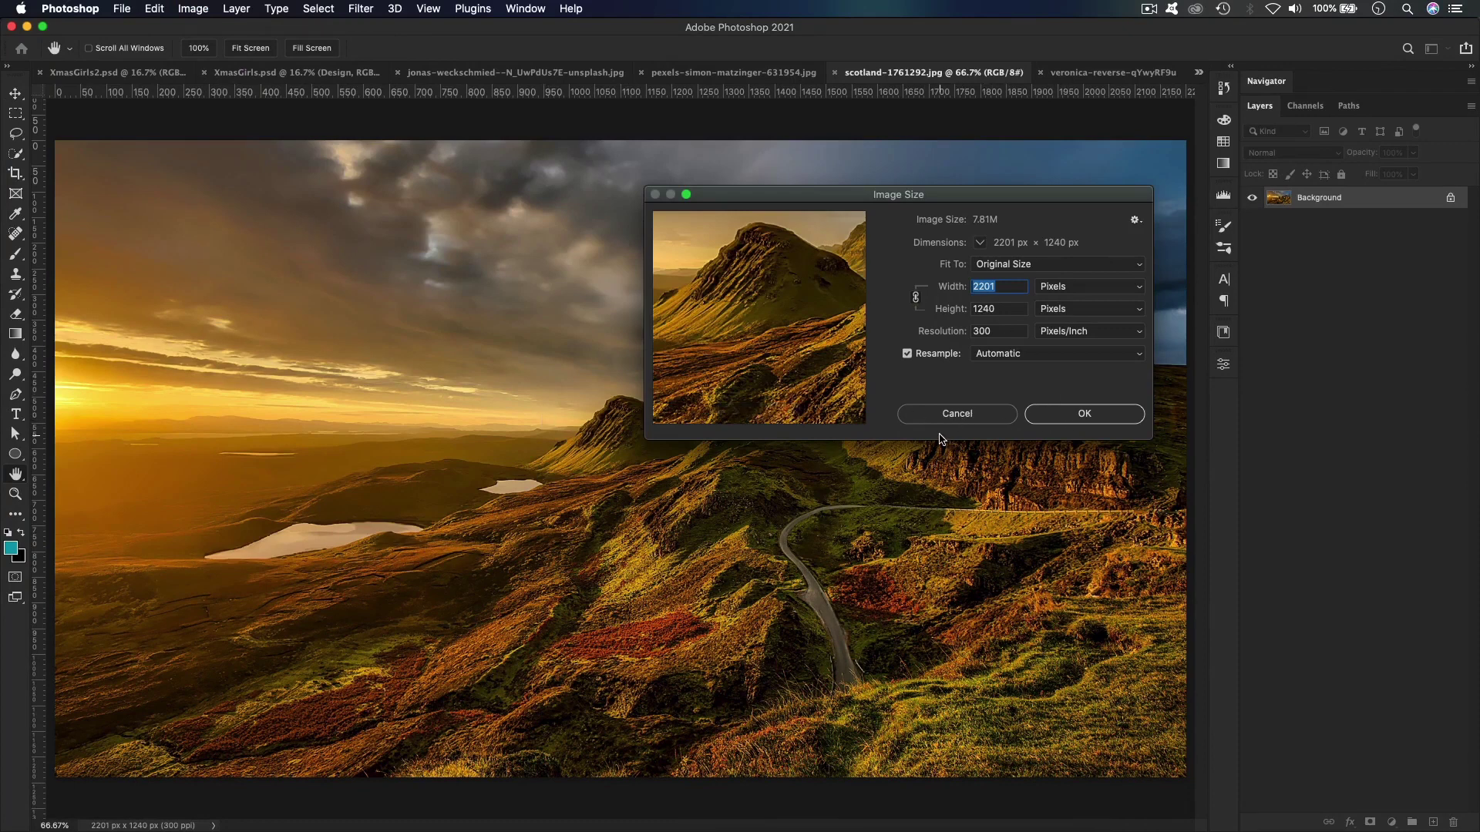
pyautogui.click(957, 413)
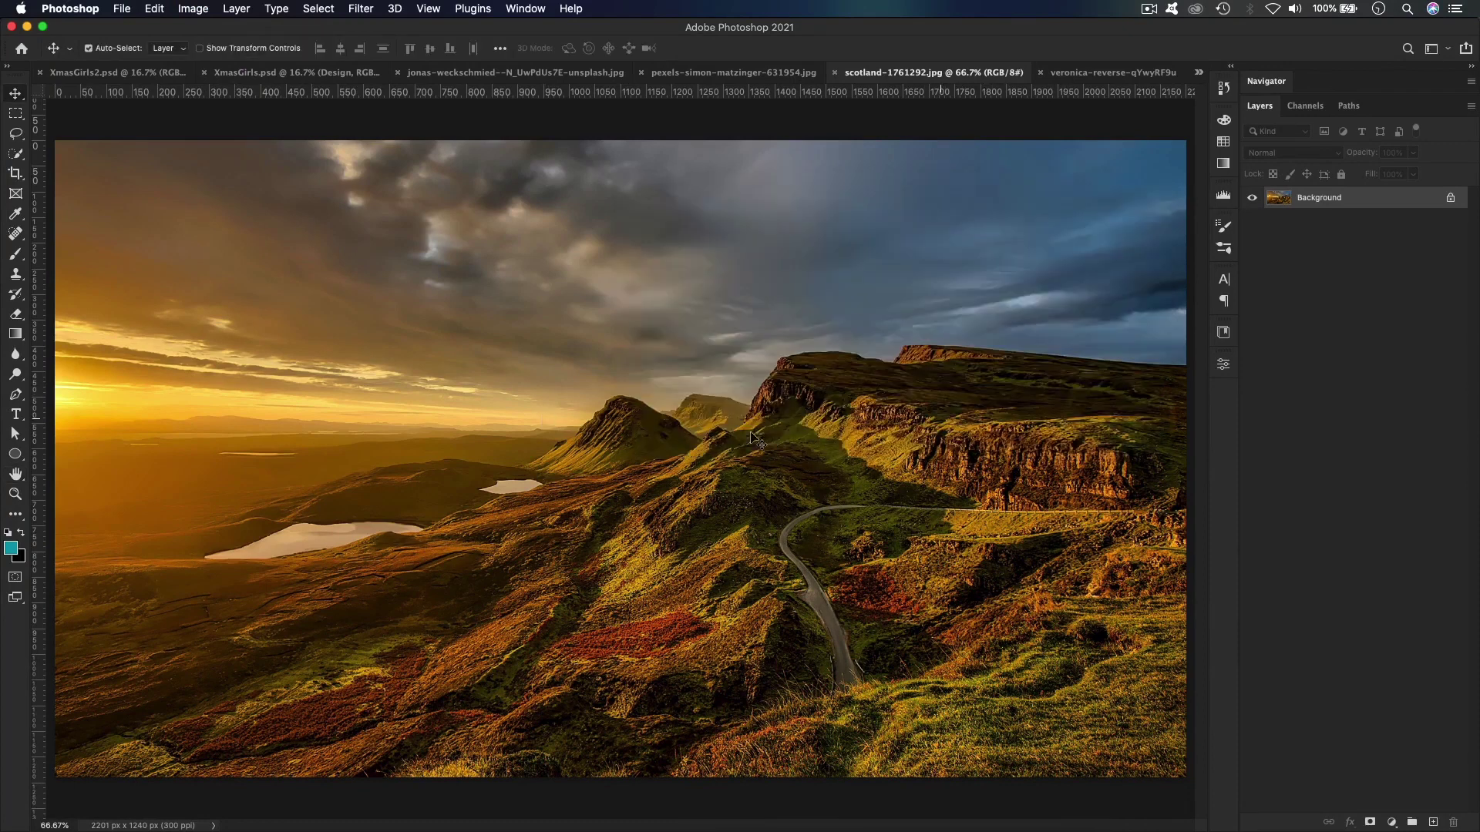
pyautogui.click(1080, 74)
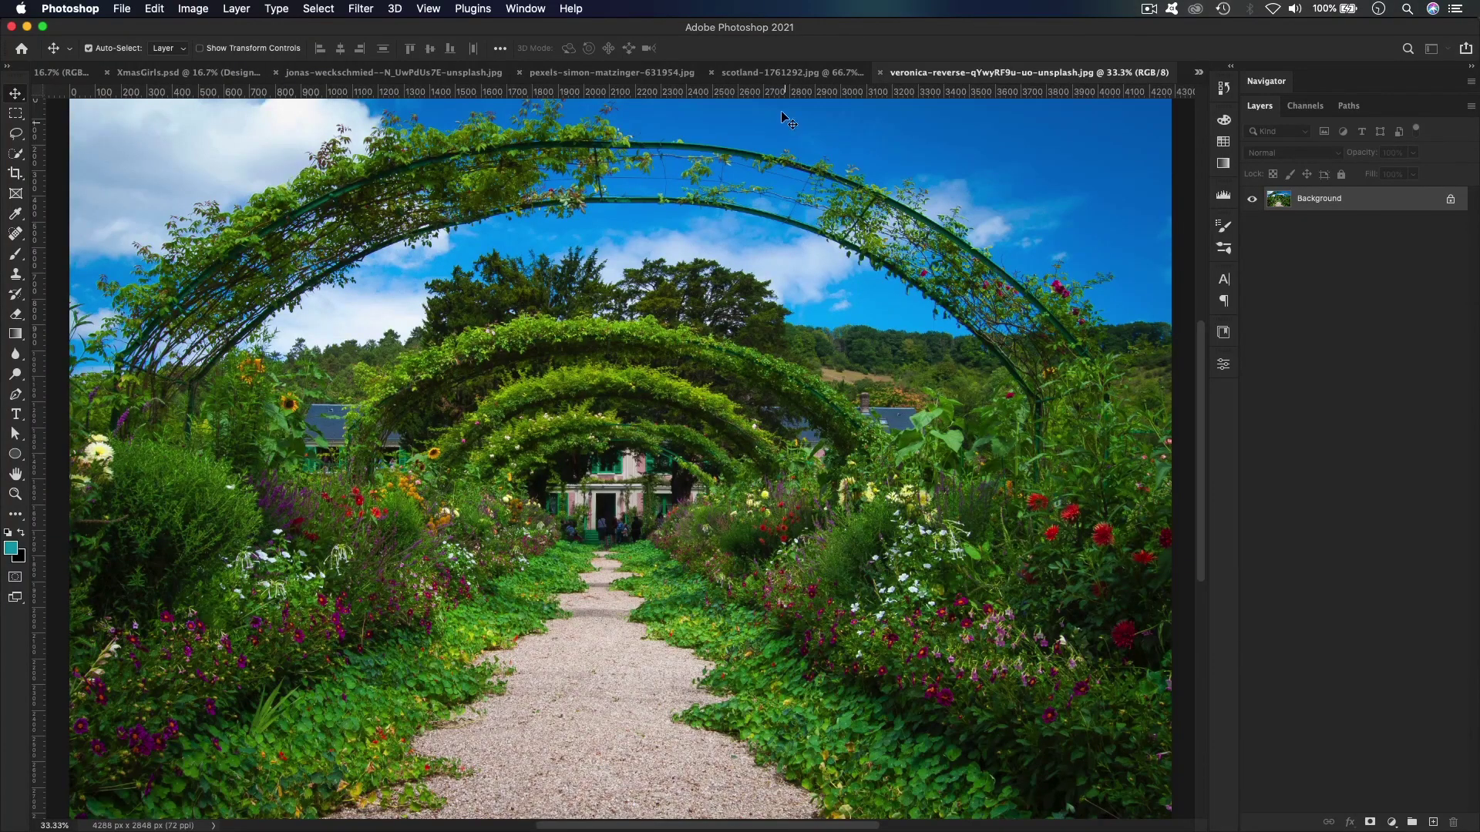
pyautogui.click(783, 74)
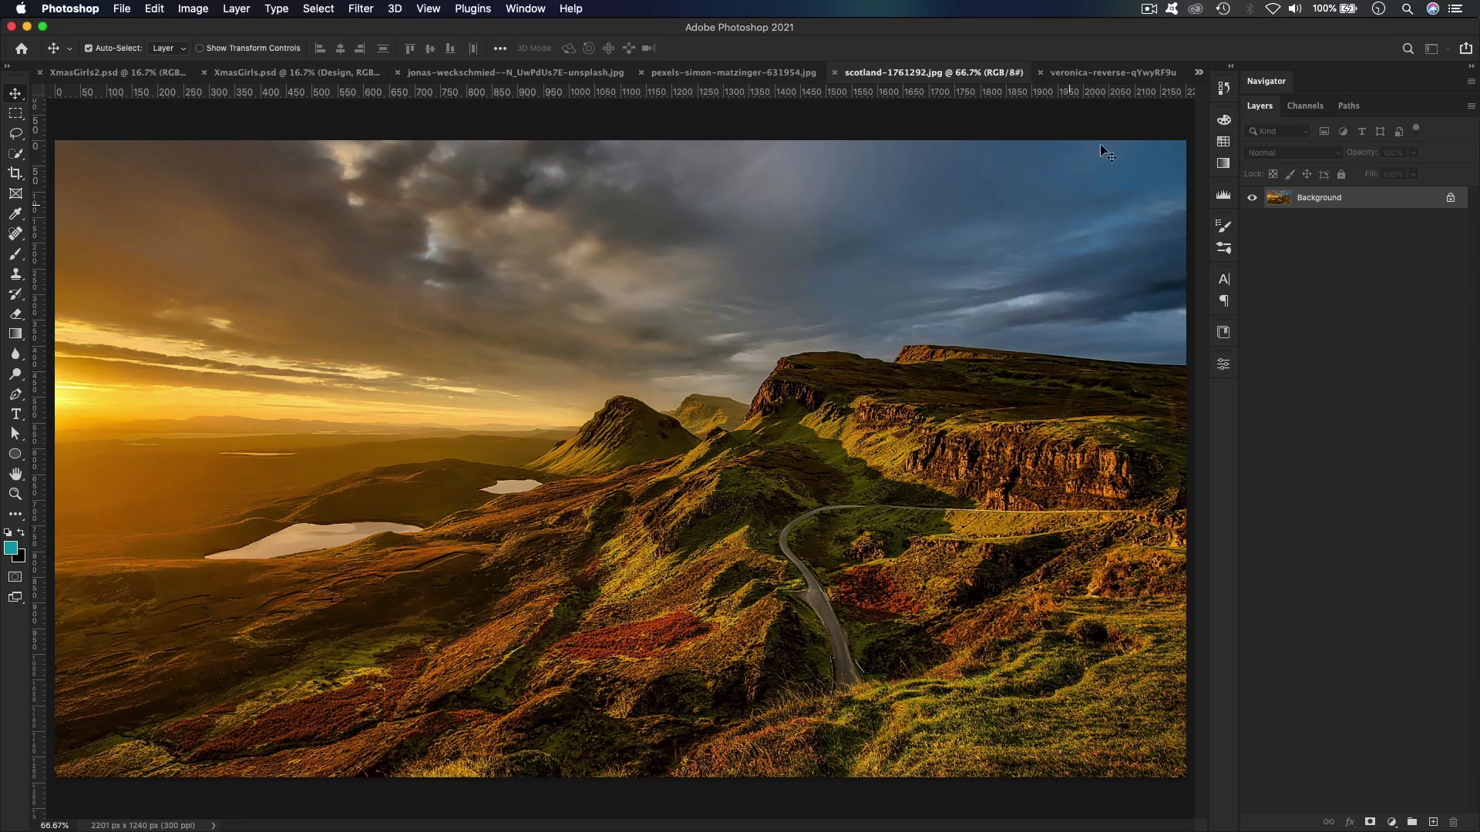
pyautogui.click(1107, 73)
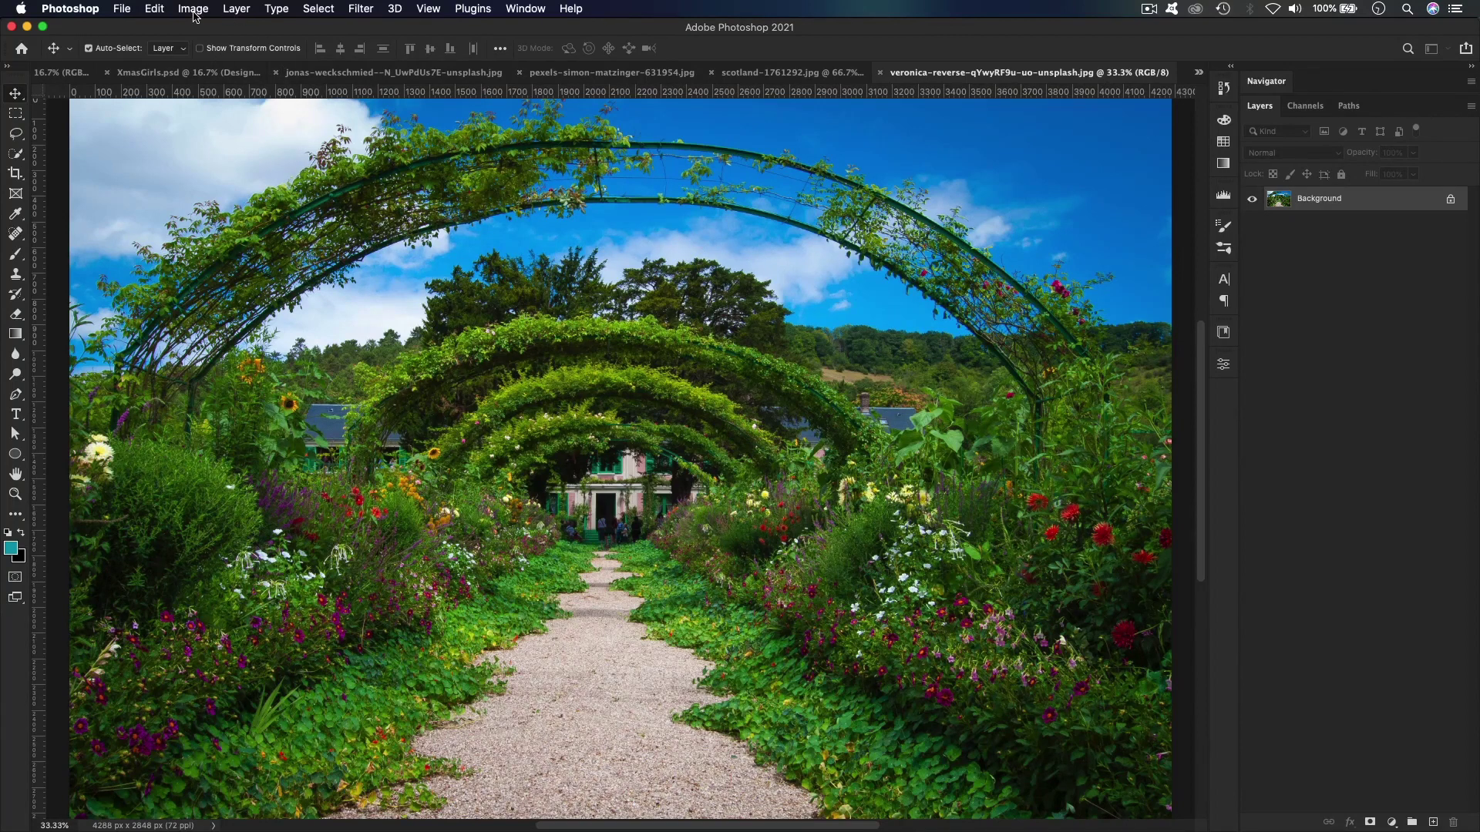
# - Resample the garden path photo to 2200 px wide (2200 × 1461 px) in Image Size
pyautogui.click(195, 9)
pyautogui.click(236, 130)
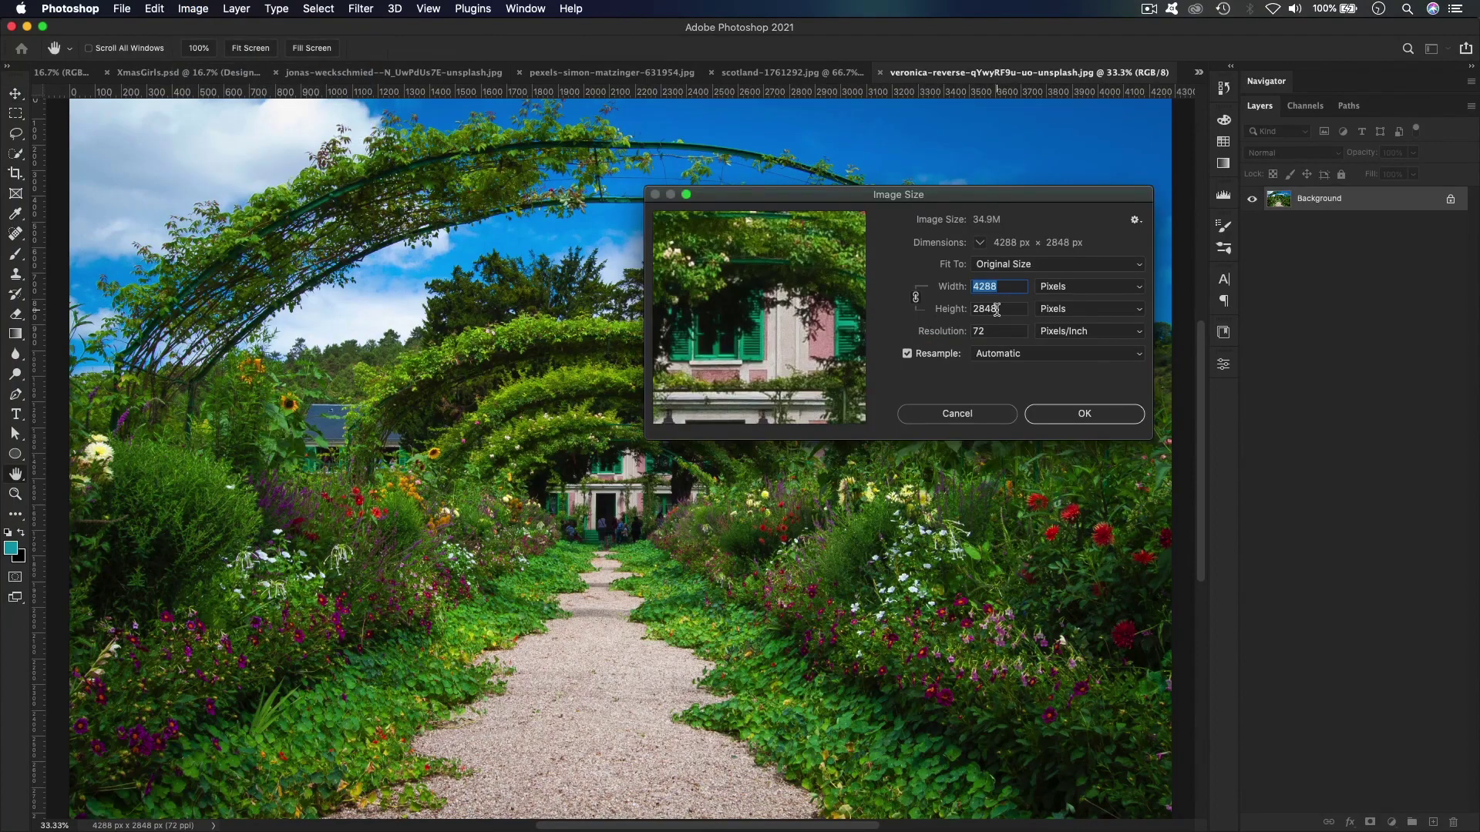
pyautogui.write('22')
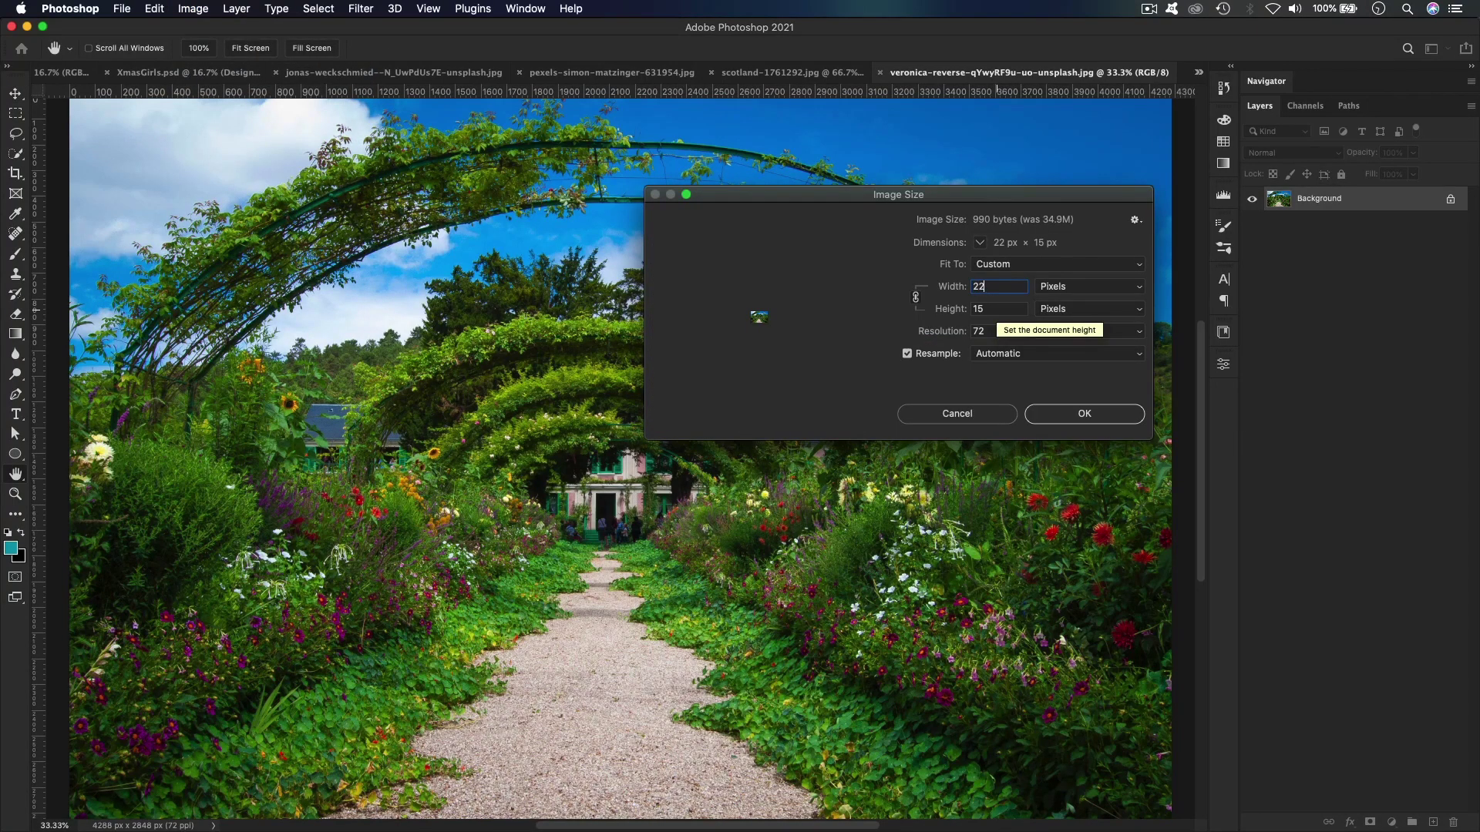
pyautogui.write('00')
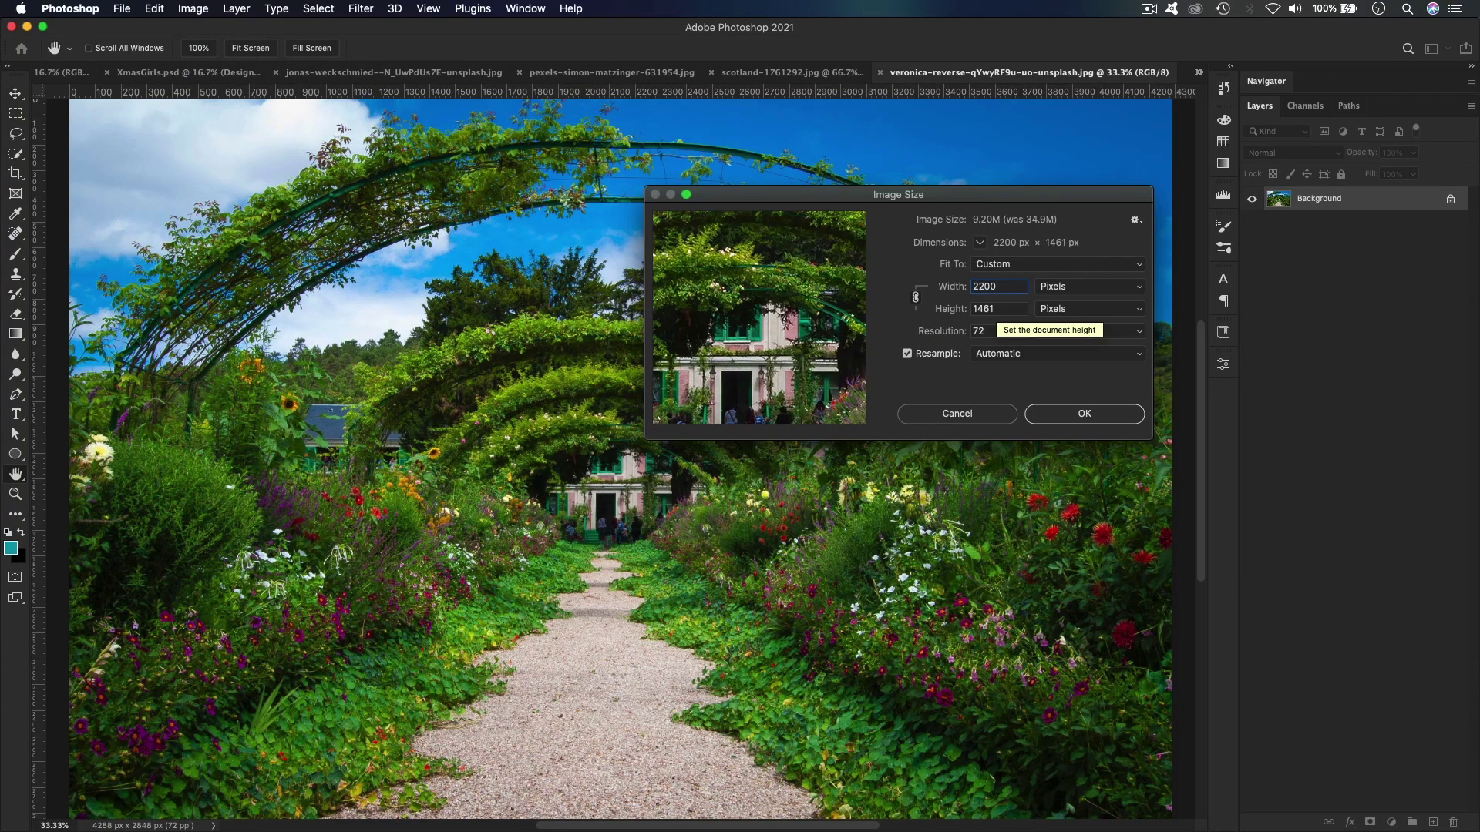
pyautogui.click(1077, 420)
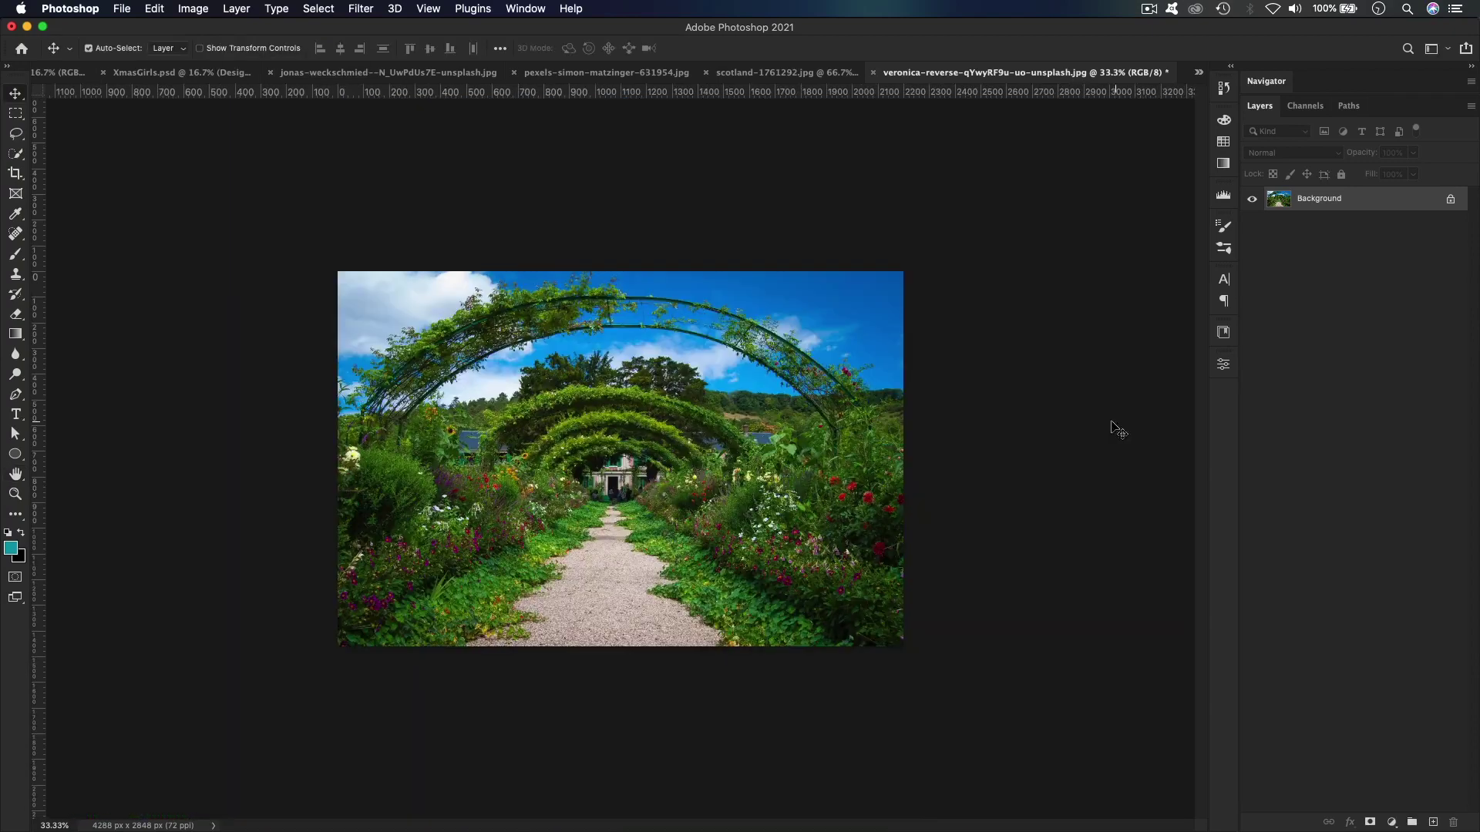
# - Zoom in and confirm the garden photo's new 2200 × 1461 px size in Image Size
pyautogui.press('v')
pyautogui.press('super+equal')
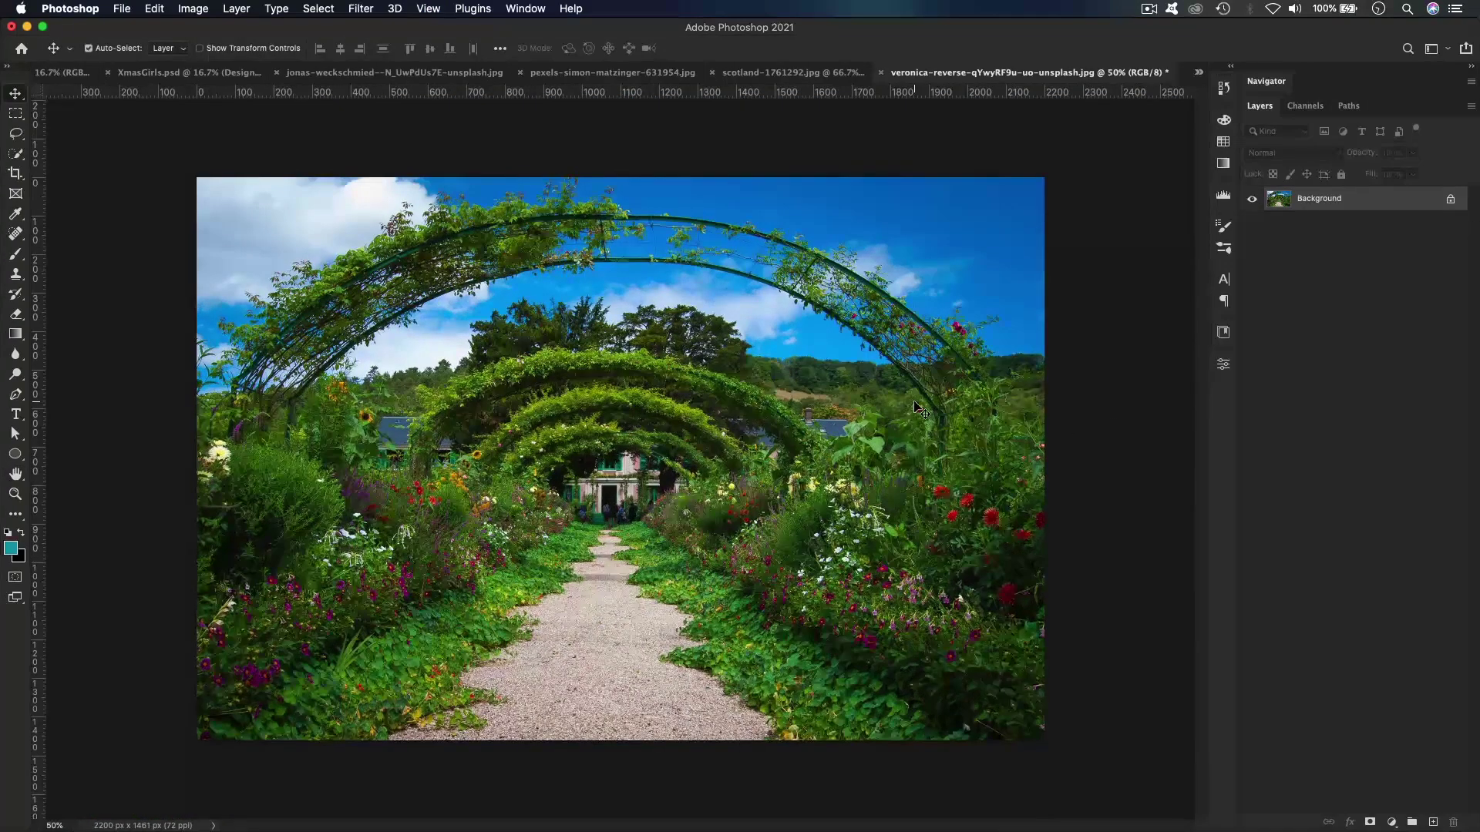
pyautogui.click(194, 10)
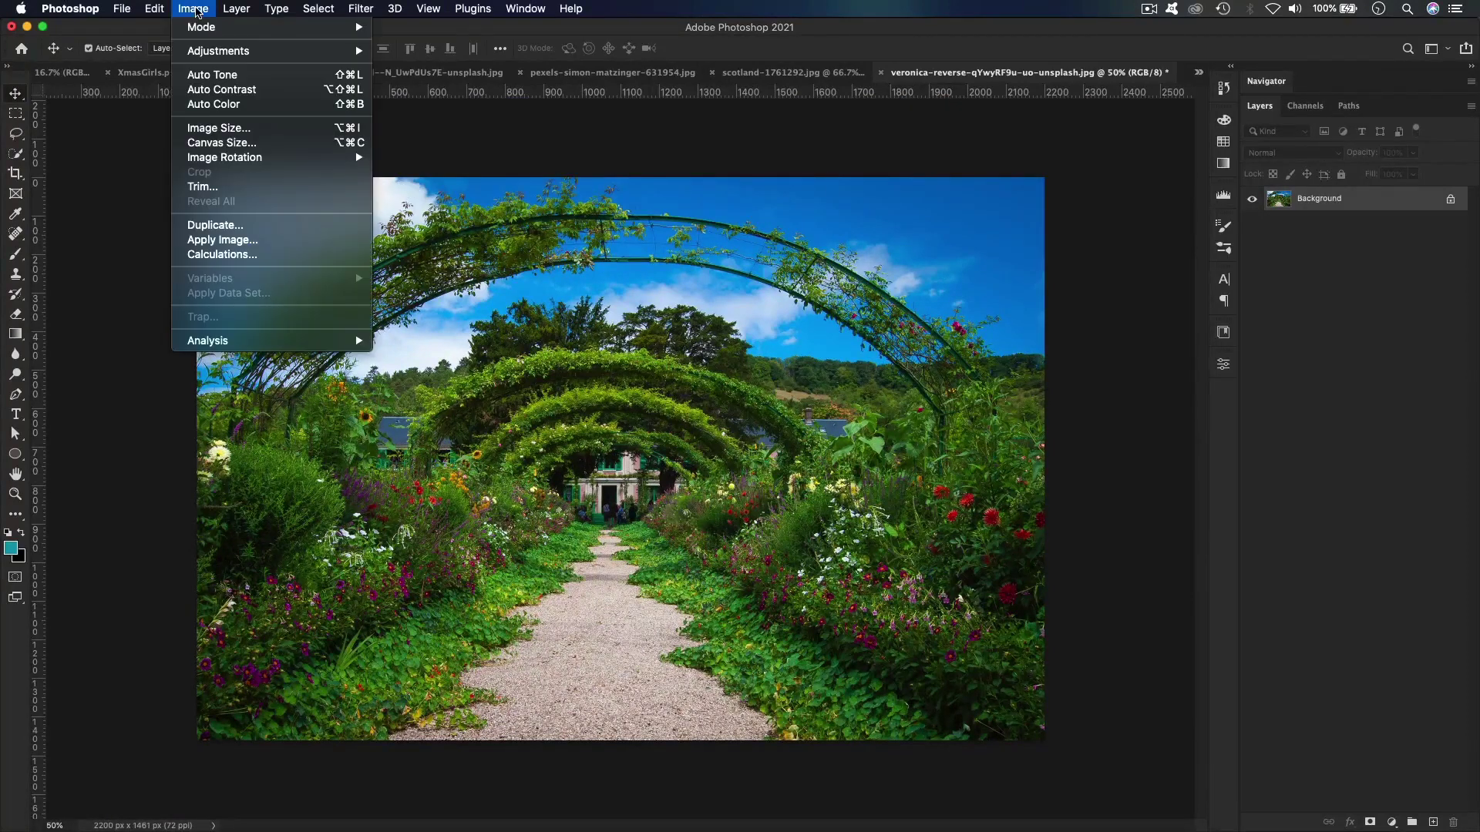
pyautogui.click(218, 127)
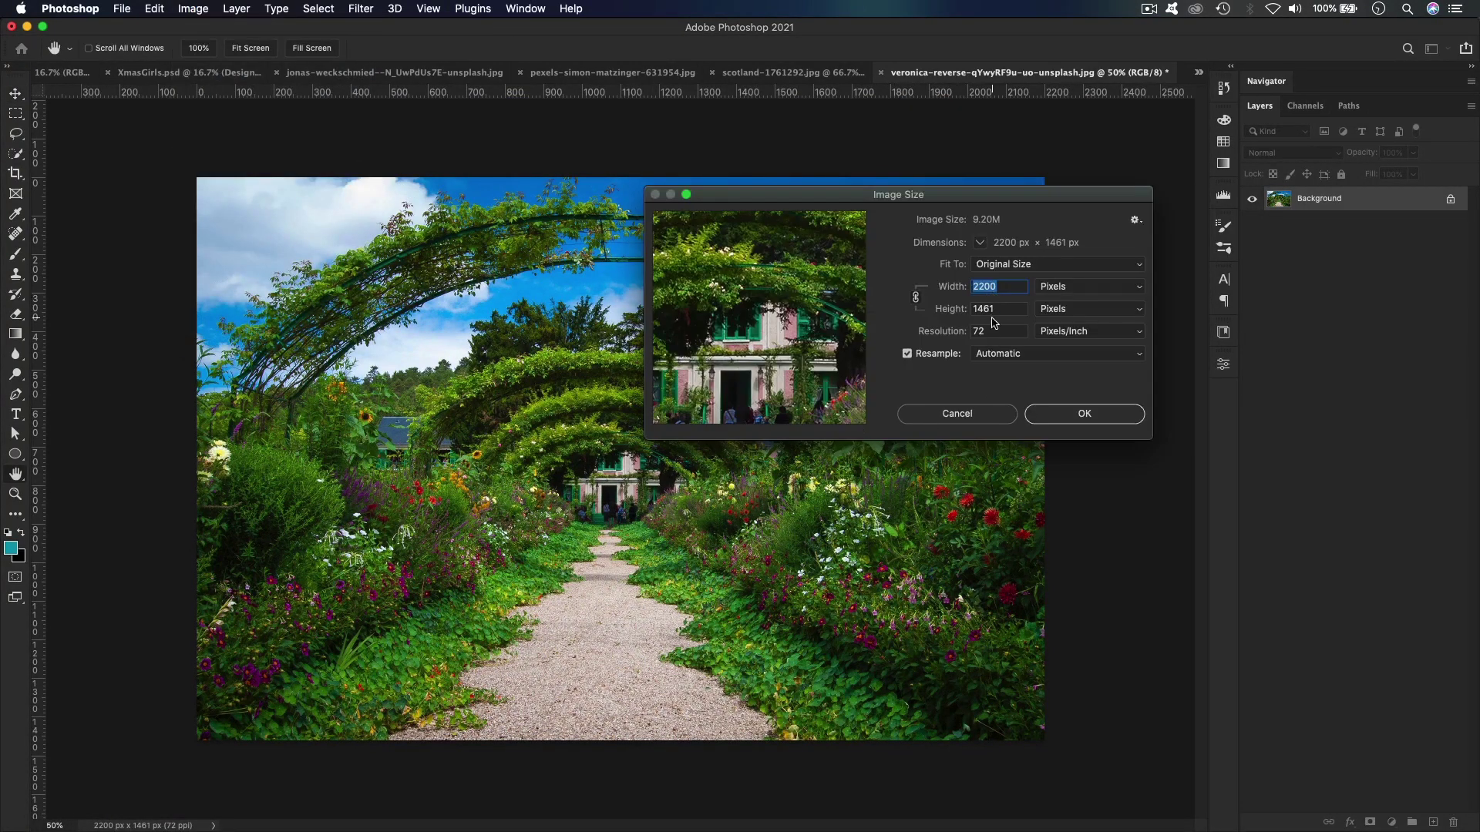
pyautogui.click(963, 420)
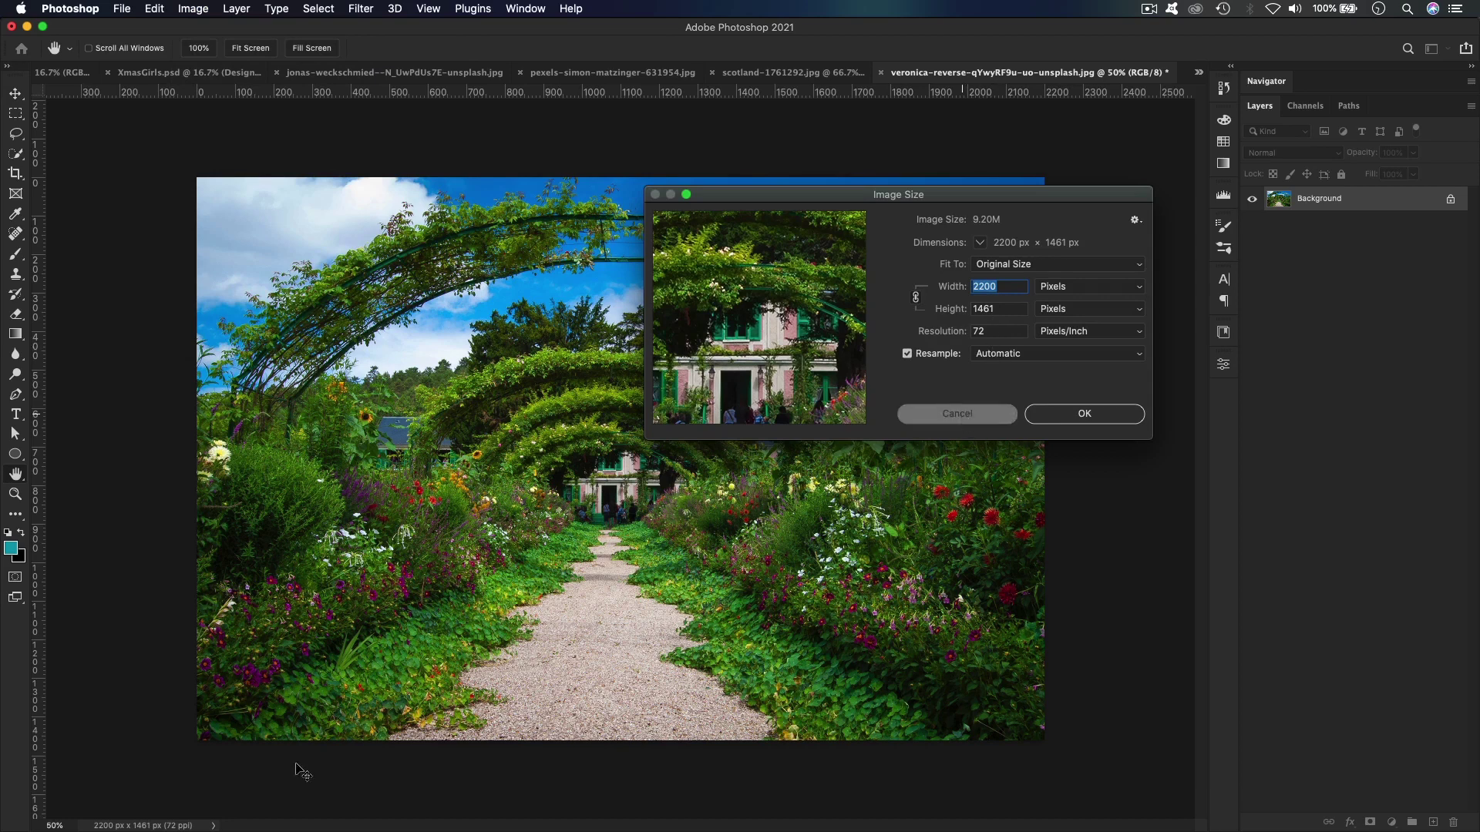
# - Show Document Dimensions in the status bar and bring the Scotland landscape document forward
pyautogui.click(210, 826)
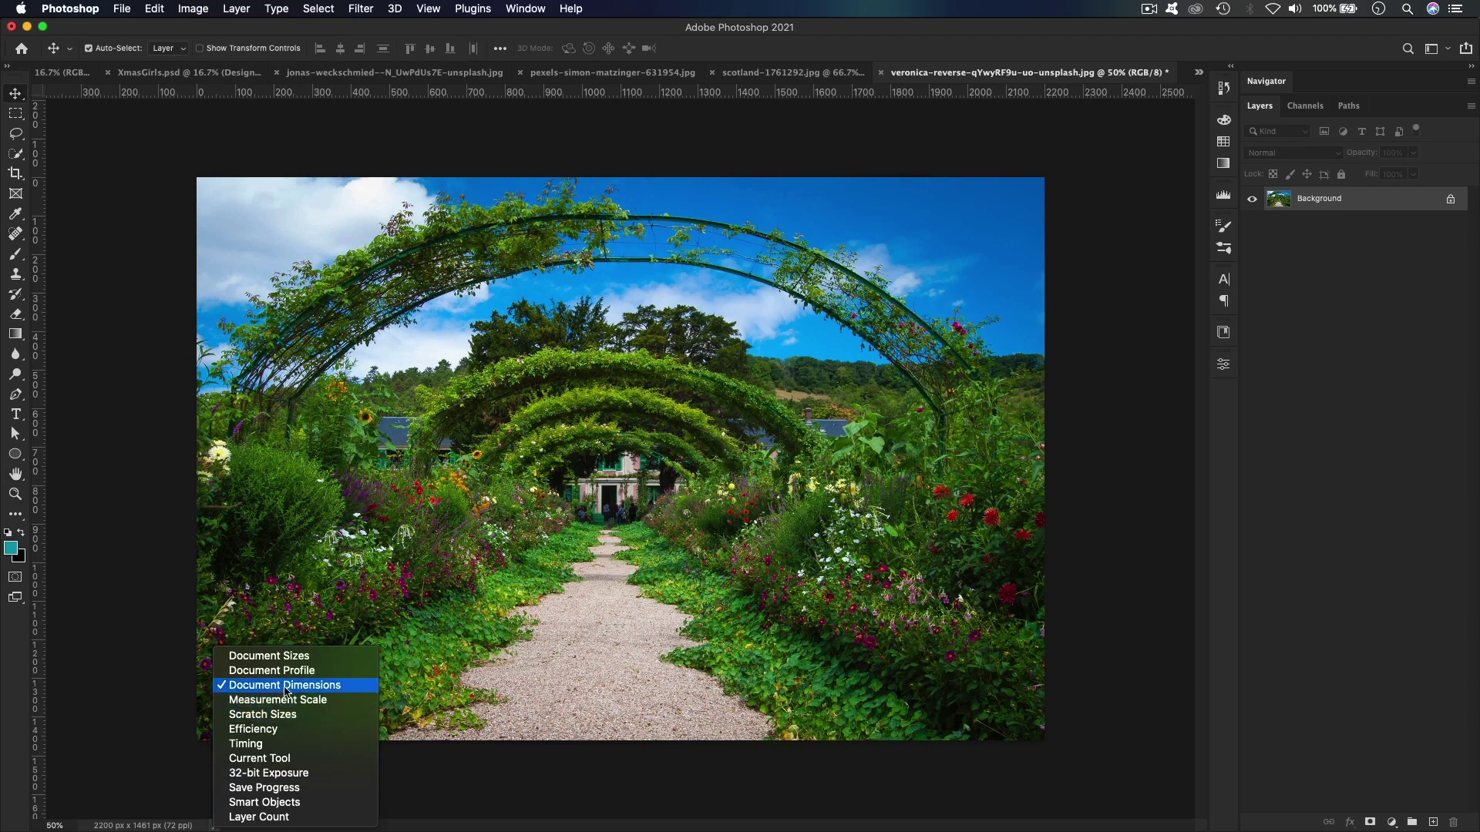
pyautogui.click(316, 686)
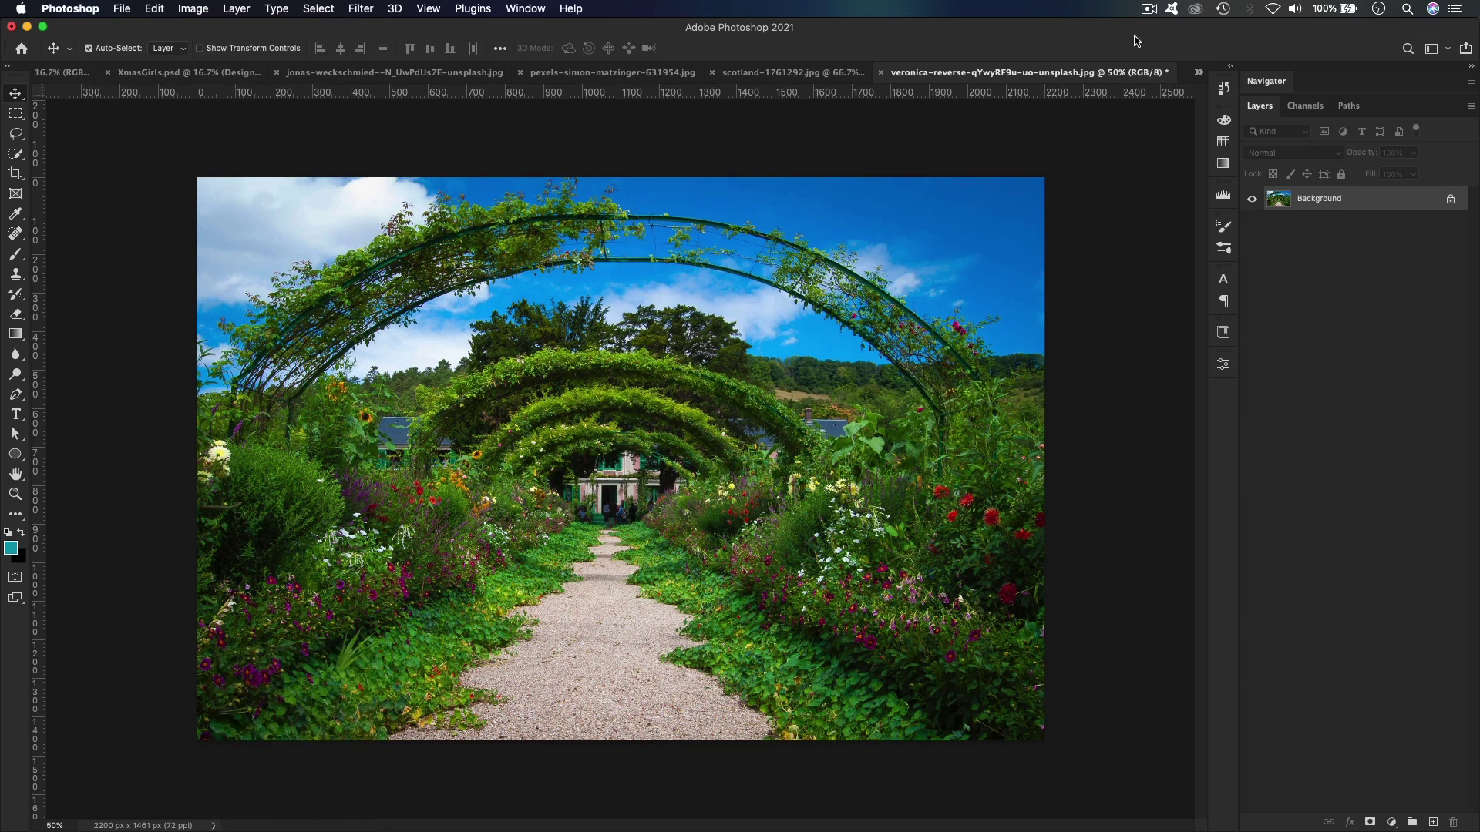
pyautogui.click(779, 73)
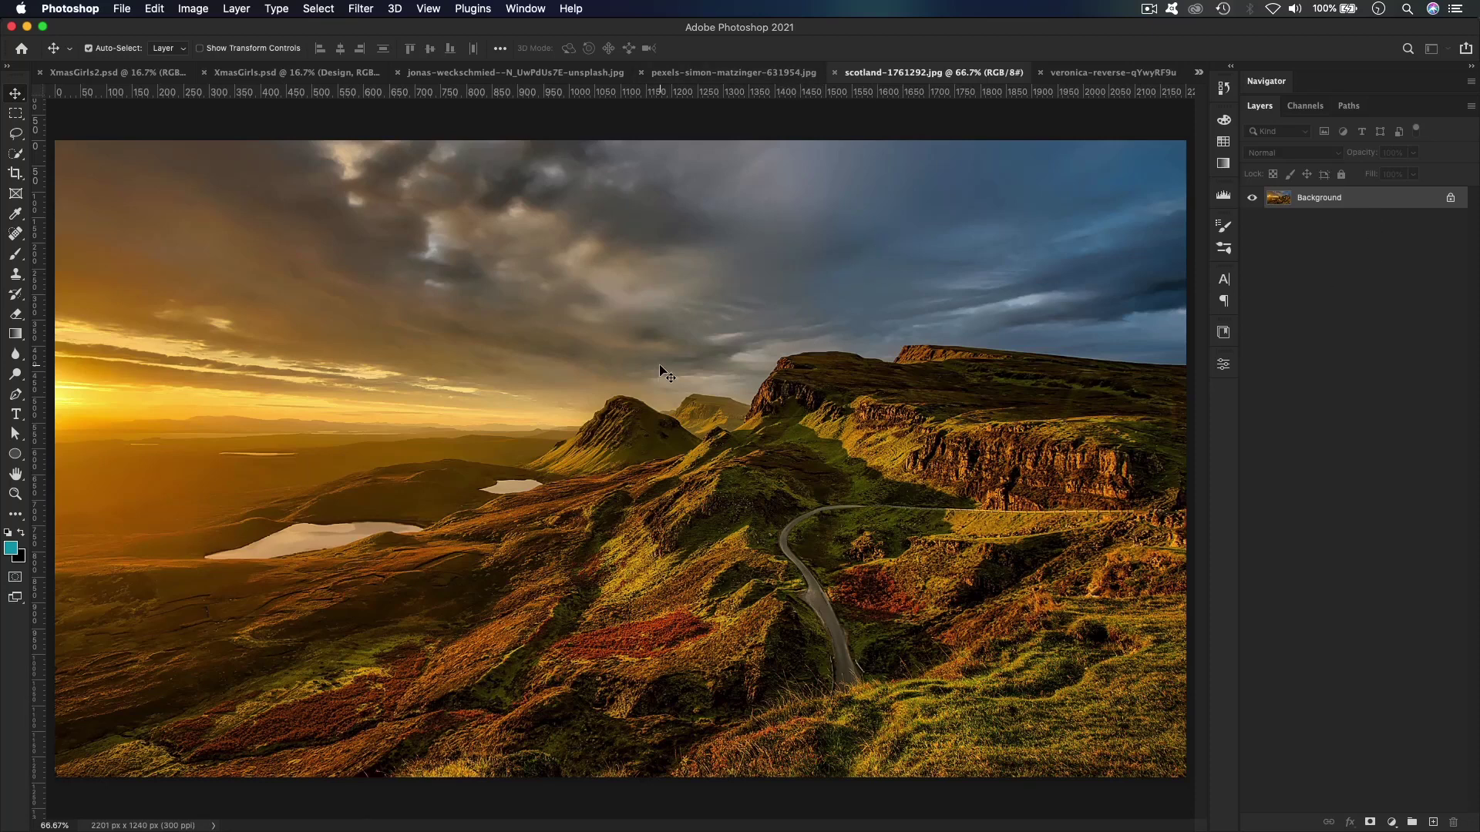
pyautogui.click(1110, 73)
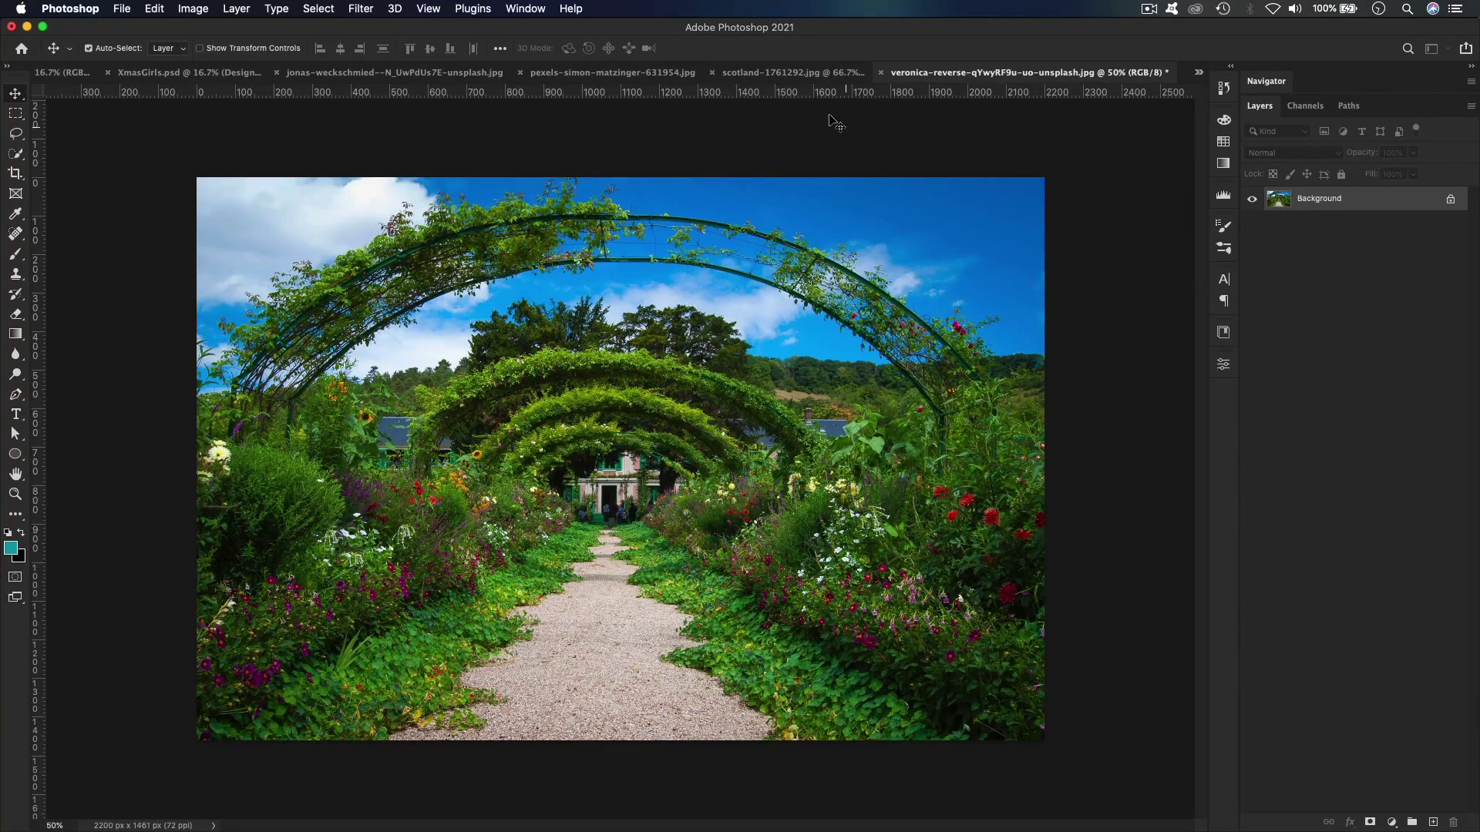
pyautogui.click(780, 74)
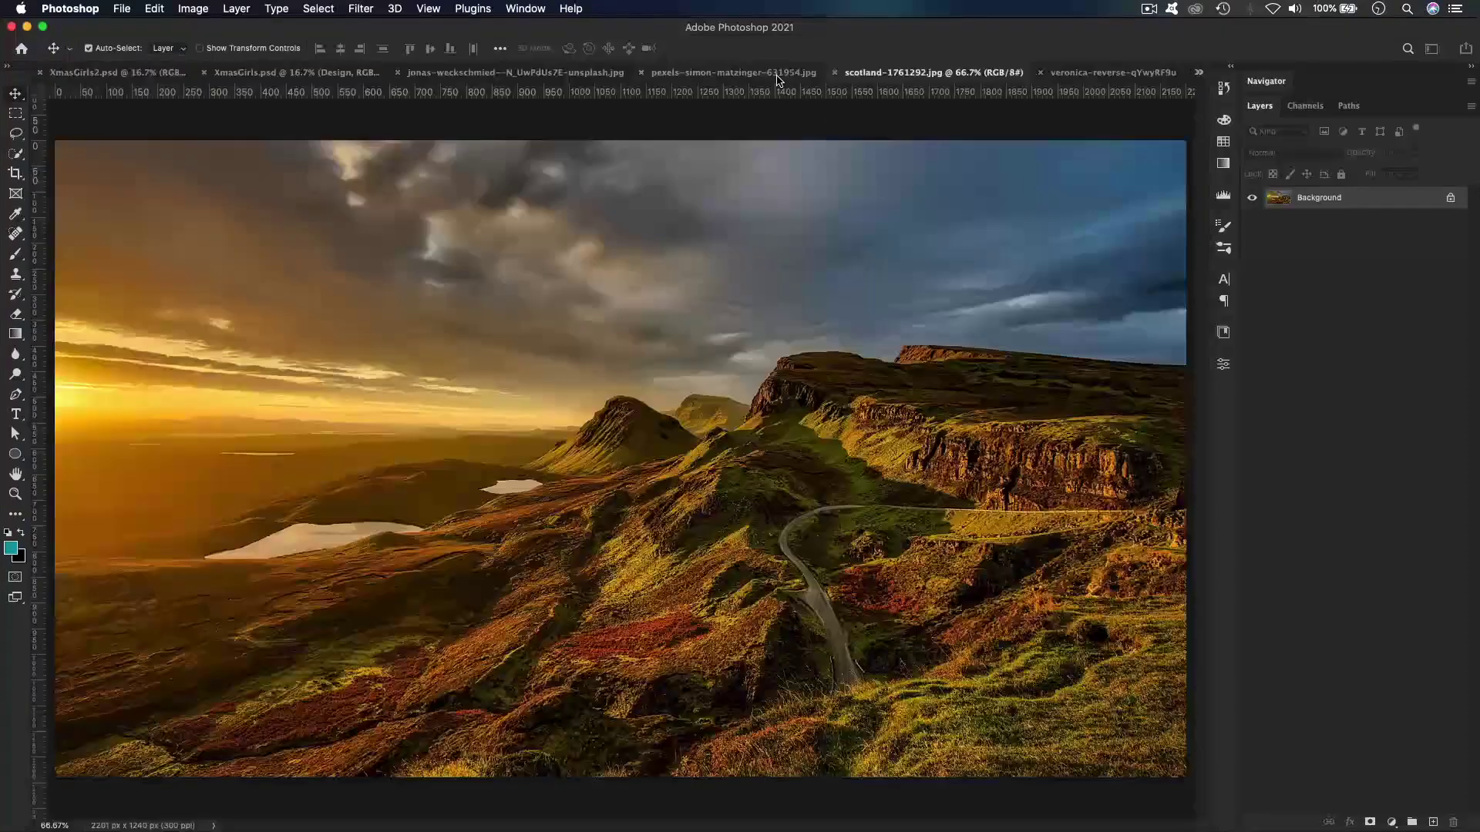
# - Convert the Scotland Background layer to a smart object and preview its Layer 0.psb contents
pyautogui.rightClick(1367, 204)
pyautogui.click(1307, 300)
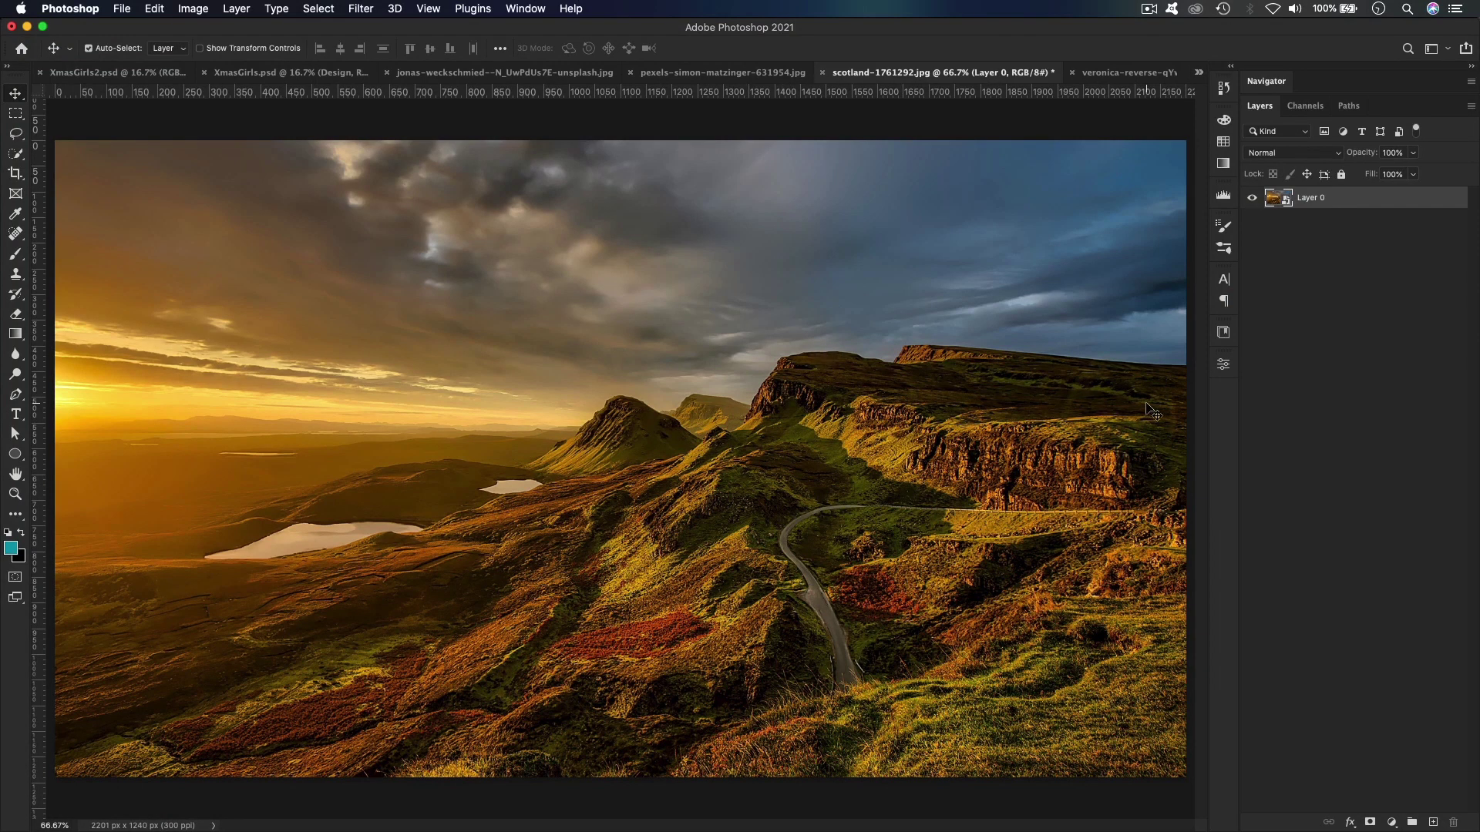
pyautogui.doubleClick(1272, 202)
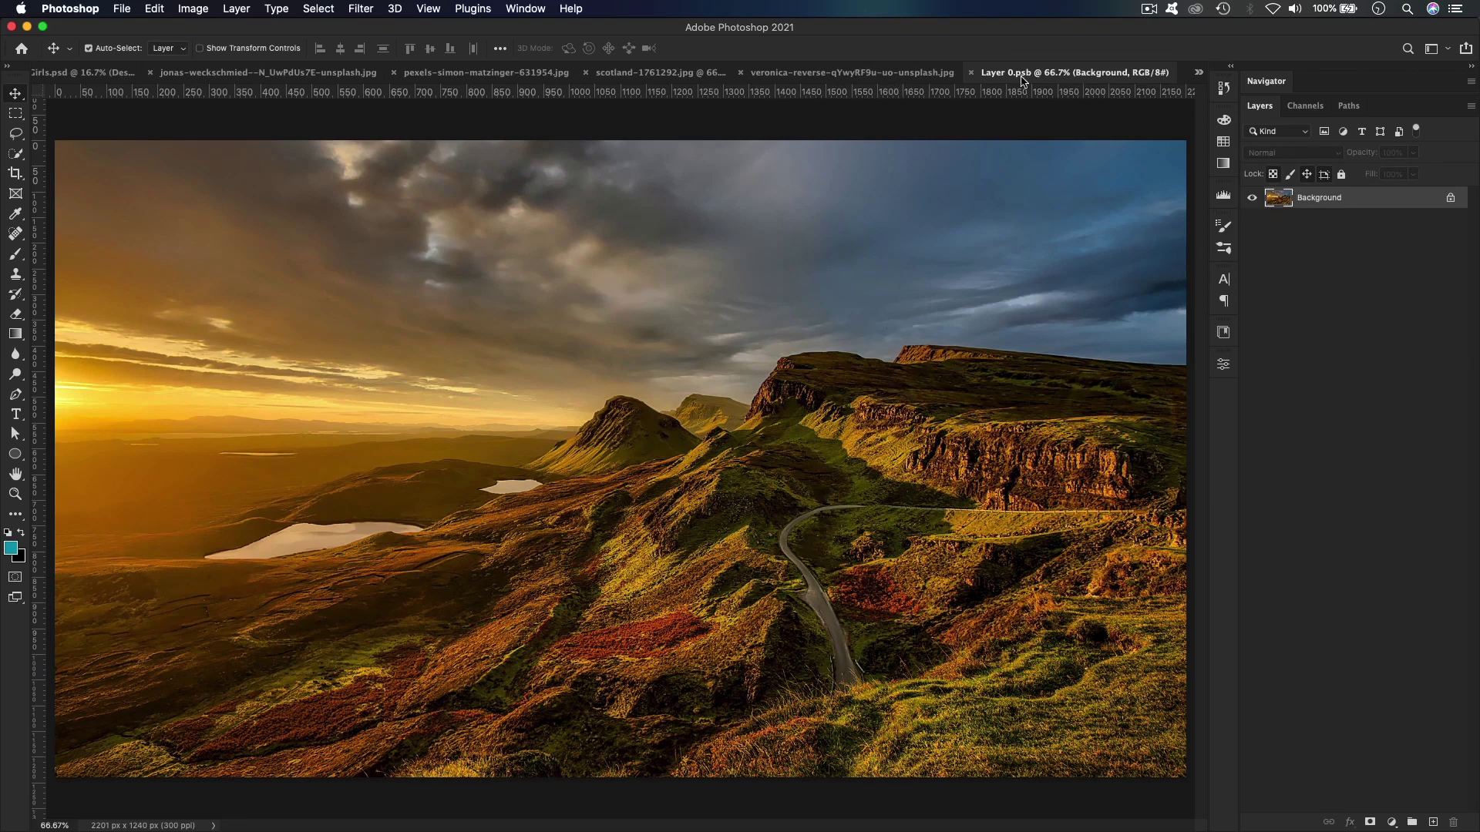
pyautogui.click(971, 72)
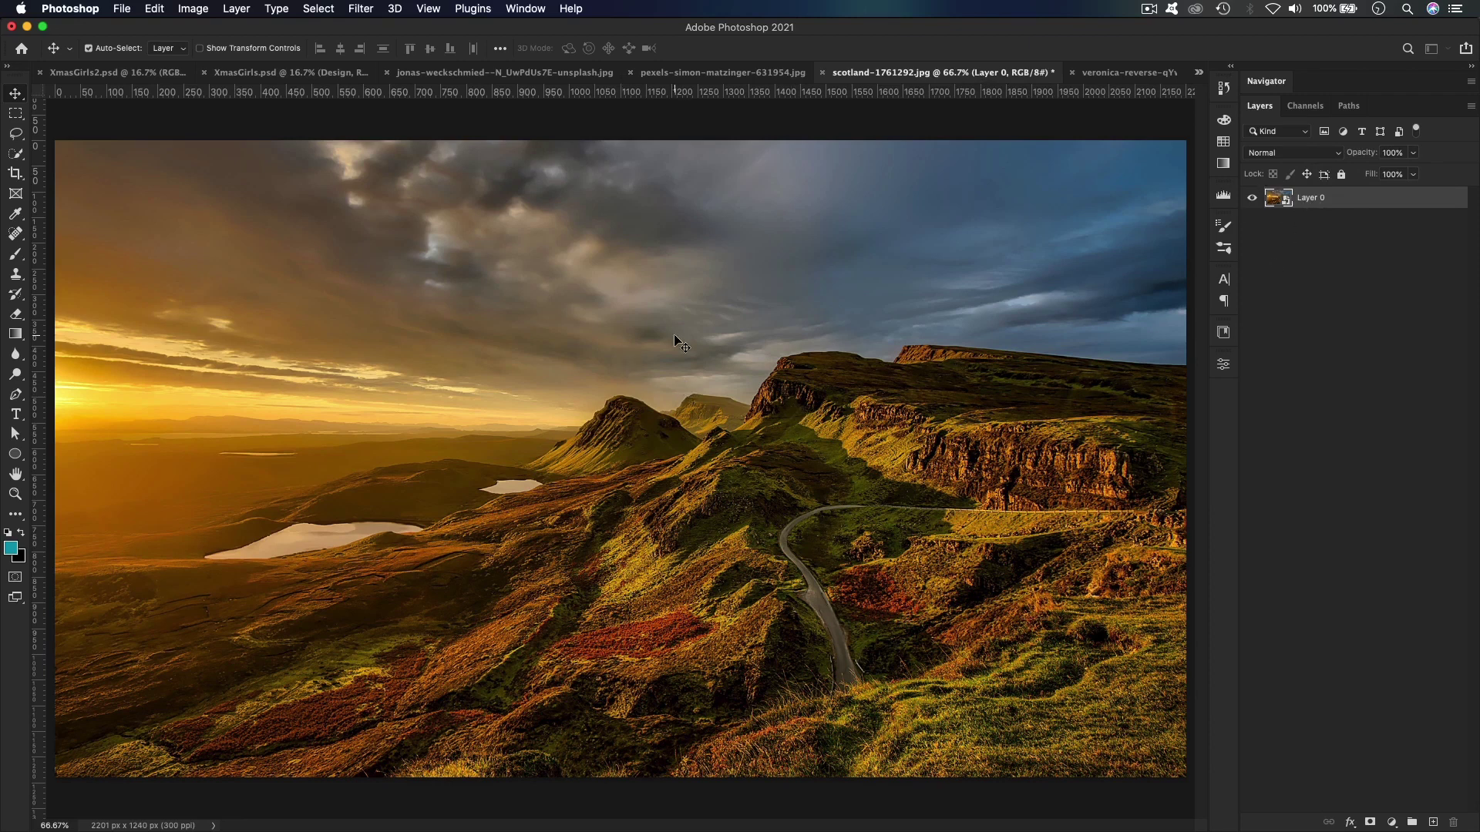
pyautogui.moveTo(672, 338); pyautogui.dragTo(1088, 79)
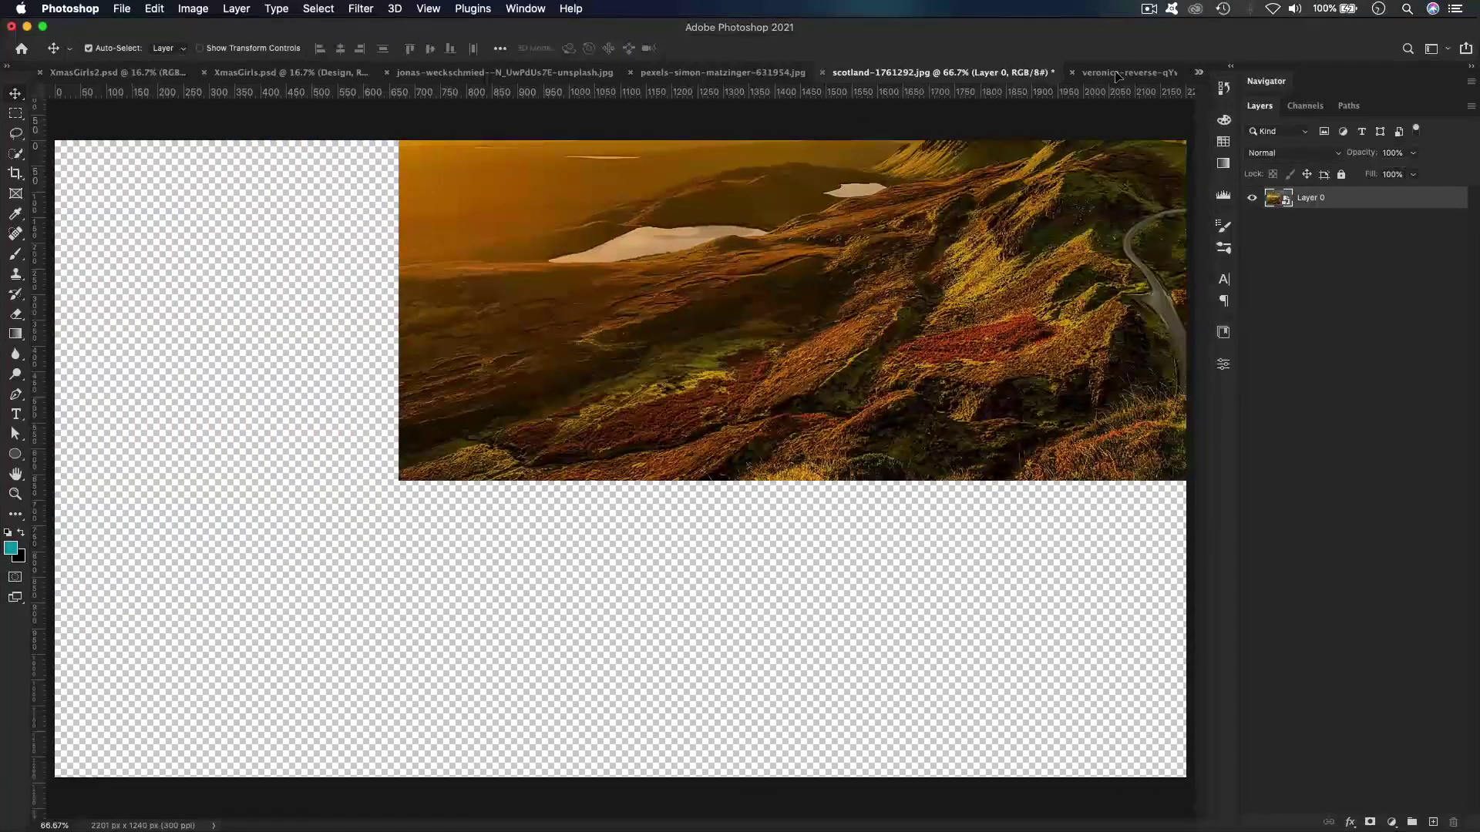
pyautogui.click(1116, 75)
pyautogui.moveTo(694, 410); pyautogui.dragTo(602, 314)
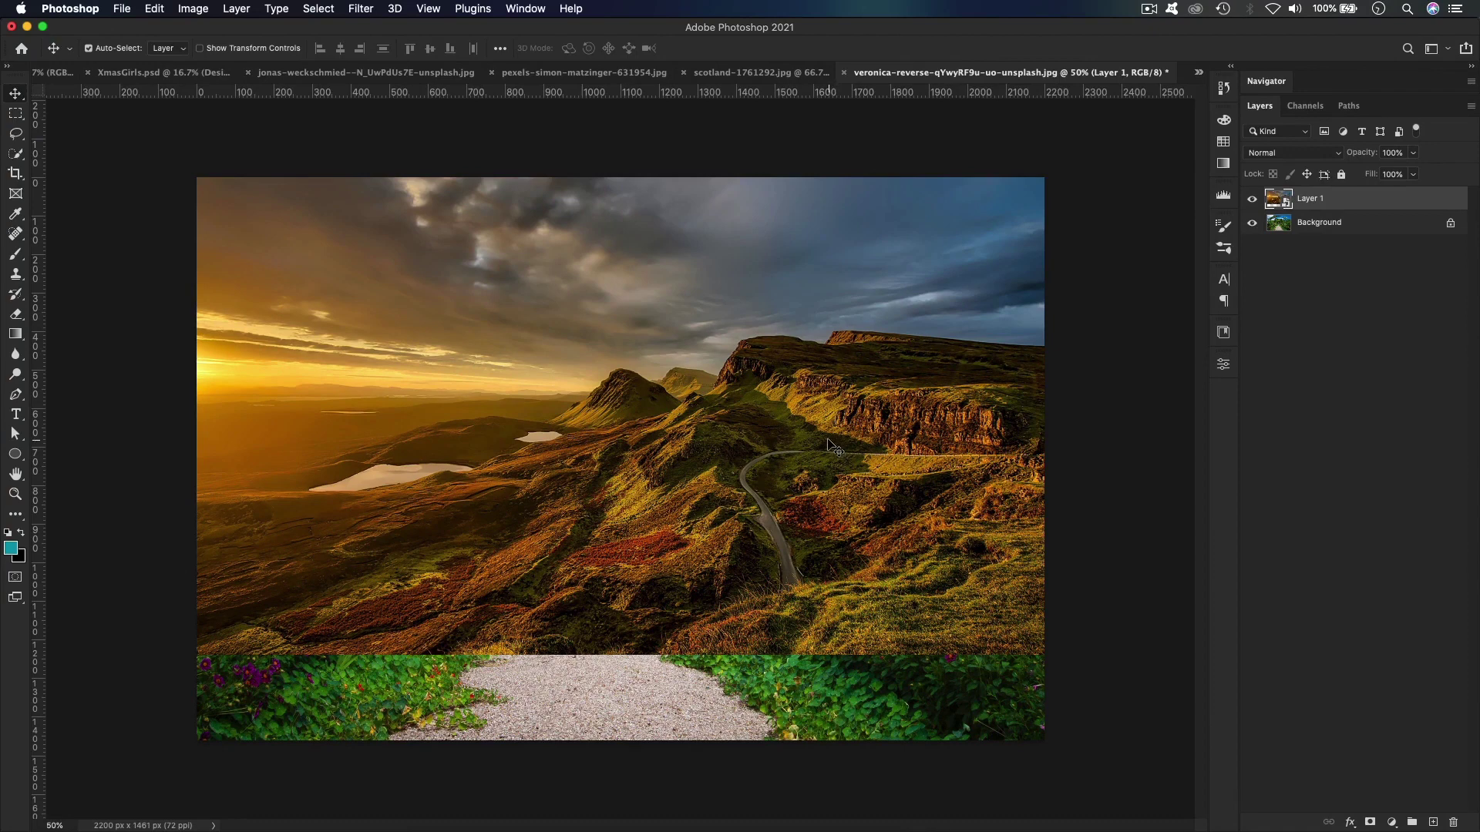
pyautogui.press('super+z')
pyautogui.press('super+z')
pyautogui.press('super+z')
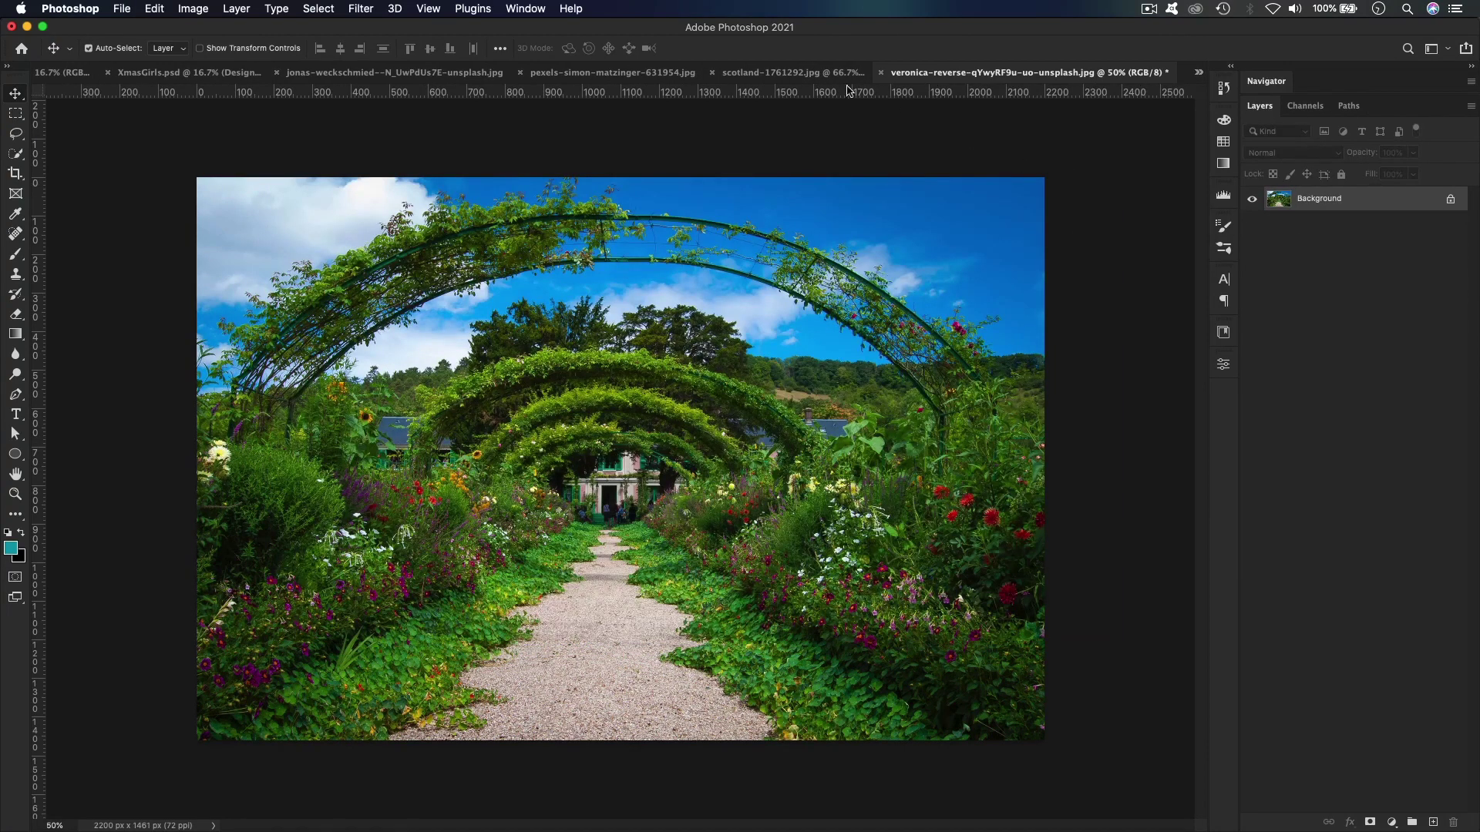
# - Copy the Scotland landscape, paste it into the garden photo, nudge it up, then undo
pyautogui.click(774, 74)
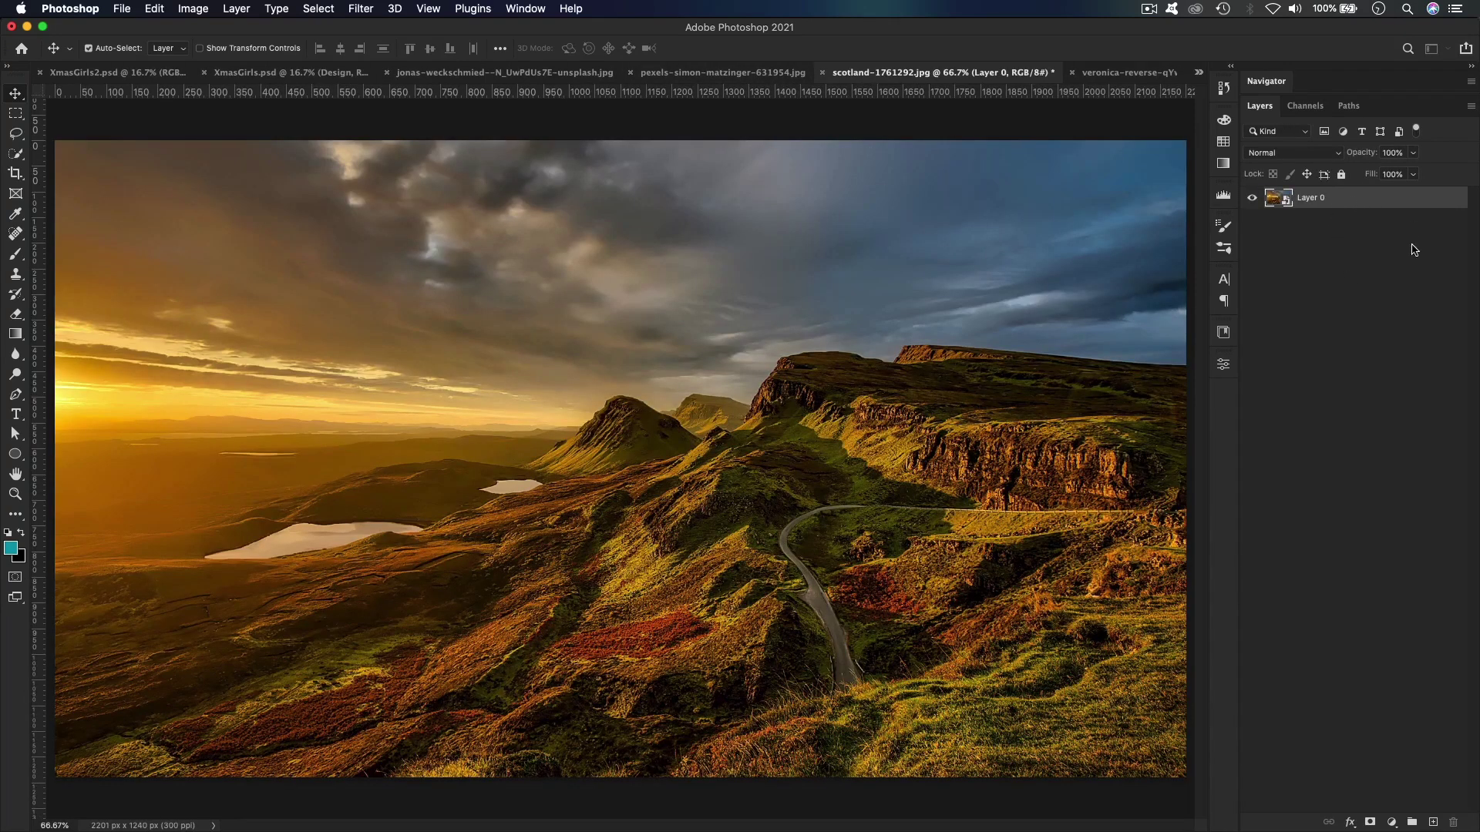
pyautogui.click(160, 12)
pyautogui.click(192, 123)
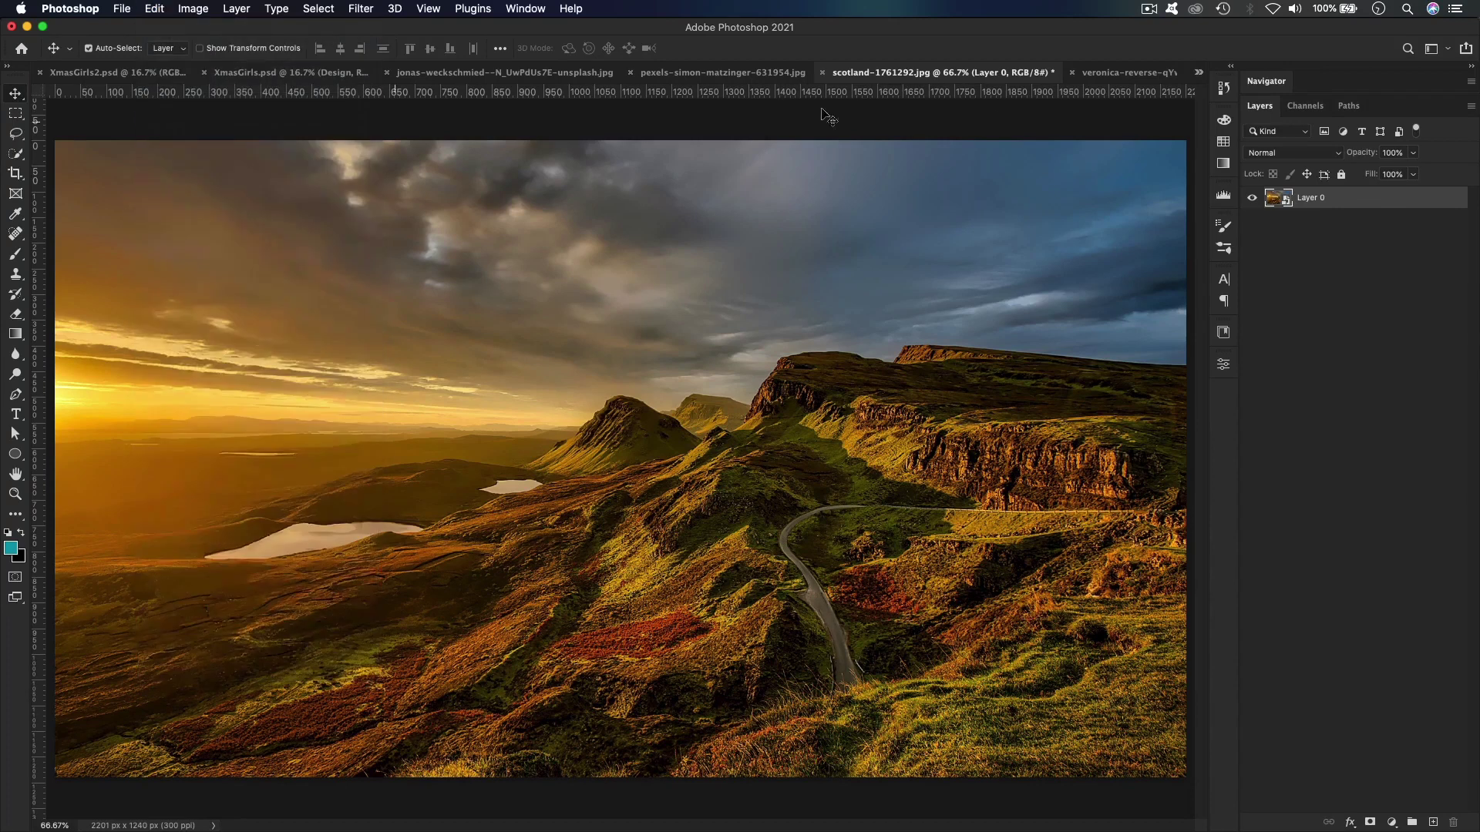
pyautogui.click(1160, 72)
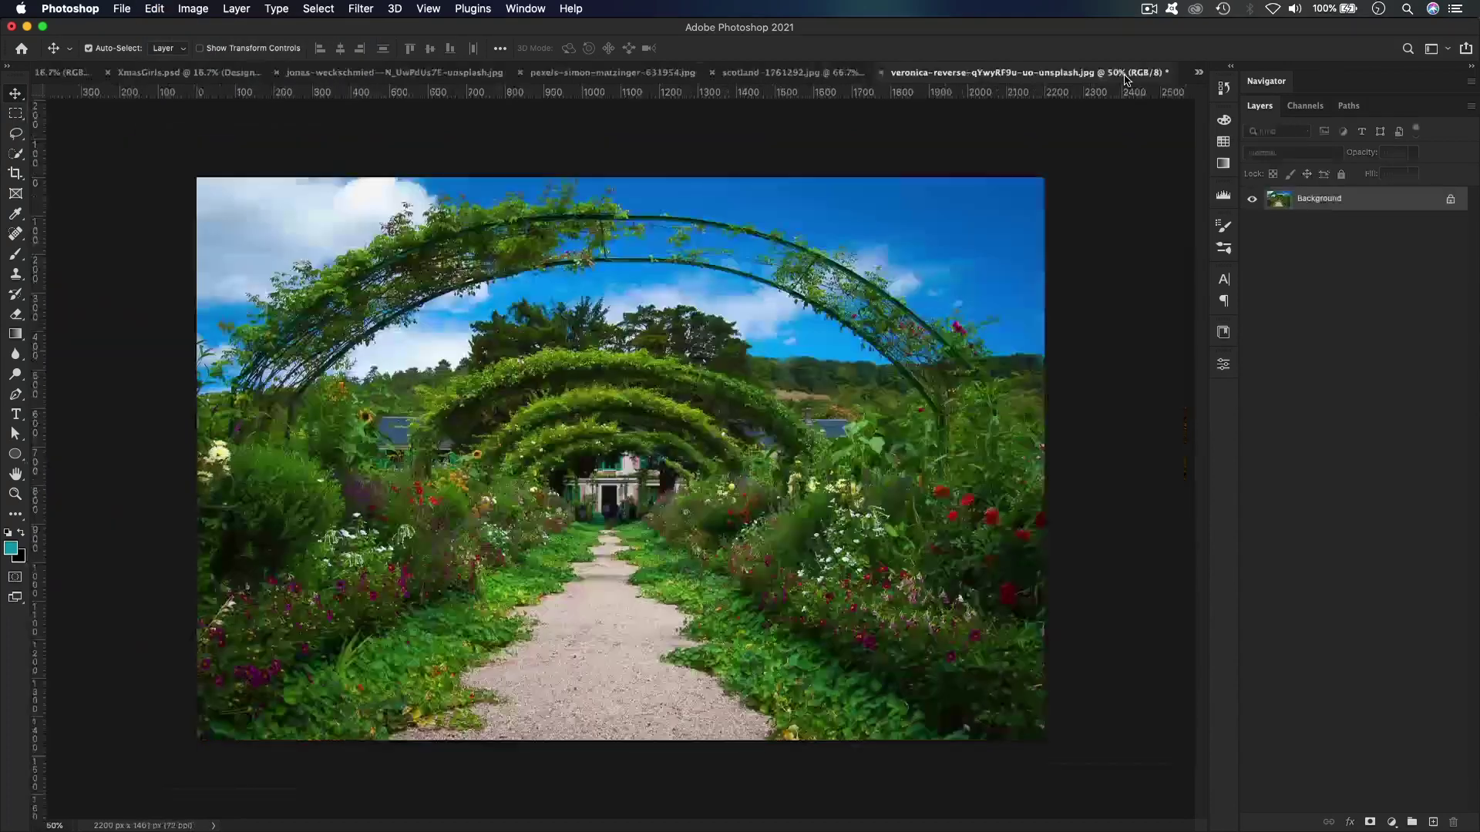
pyautogui.click(155, 8)
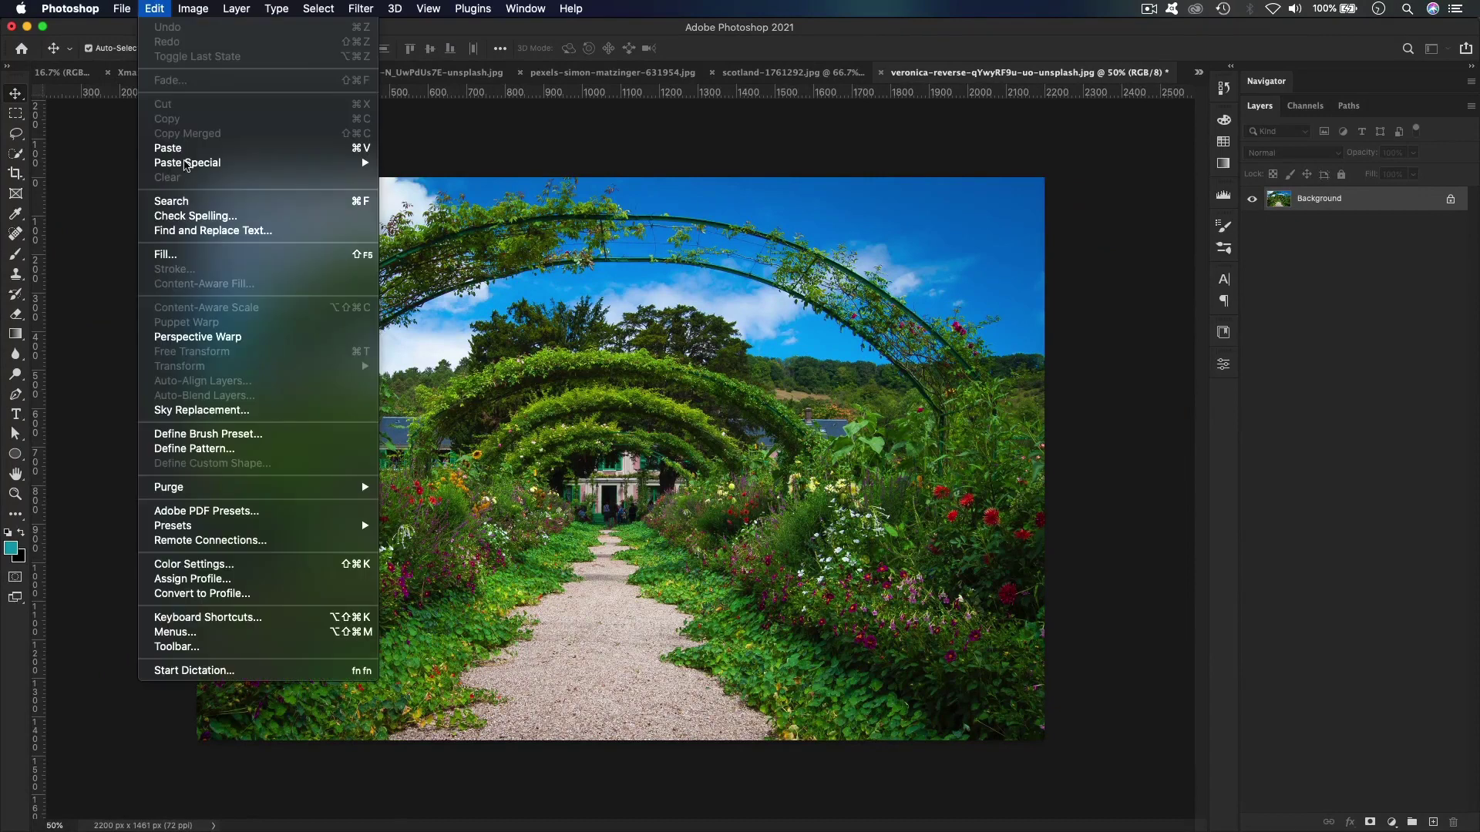
pyautogui.click(192, 146)
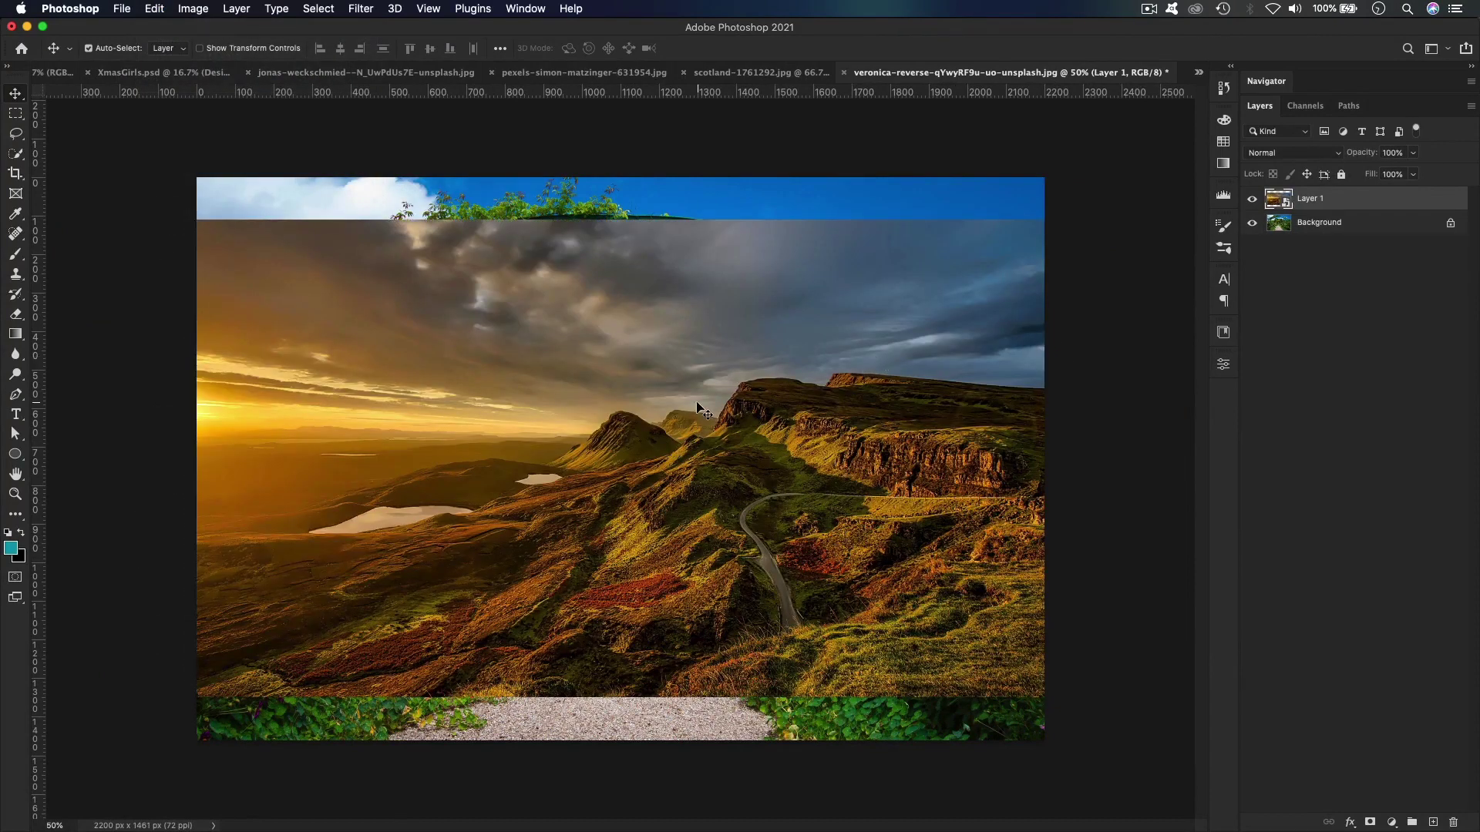
pyautogui.moveTo(696, 401); pyautogui.dragTo(702, 358)
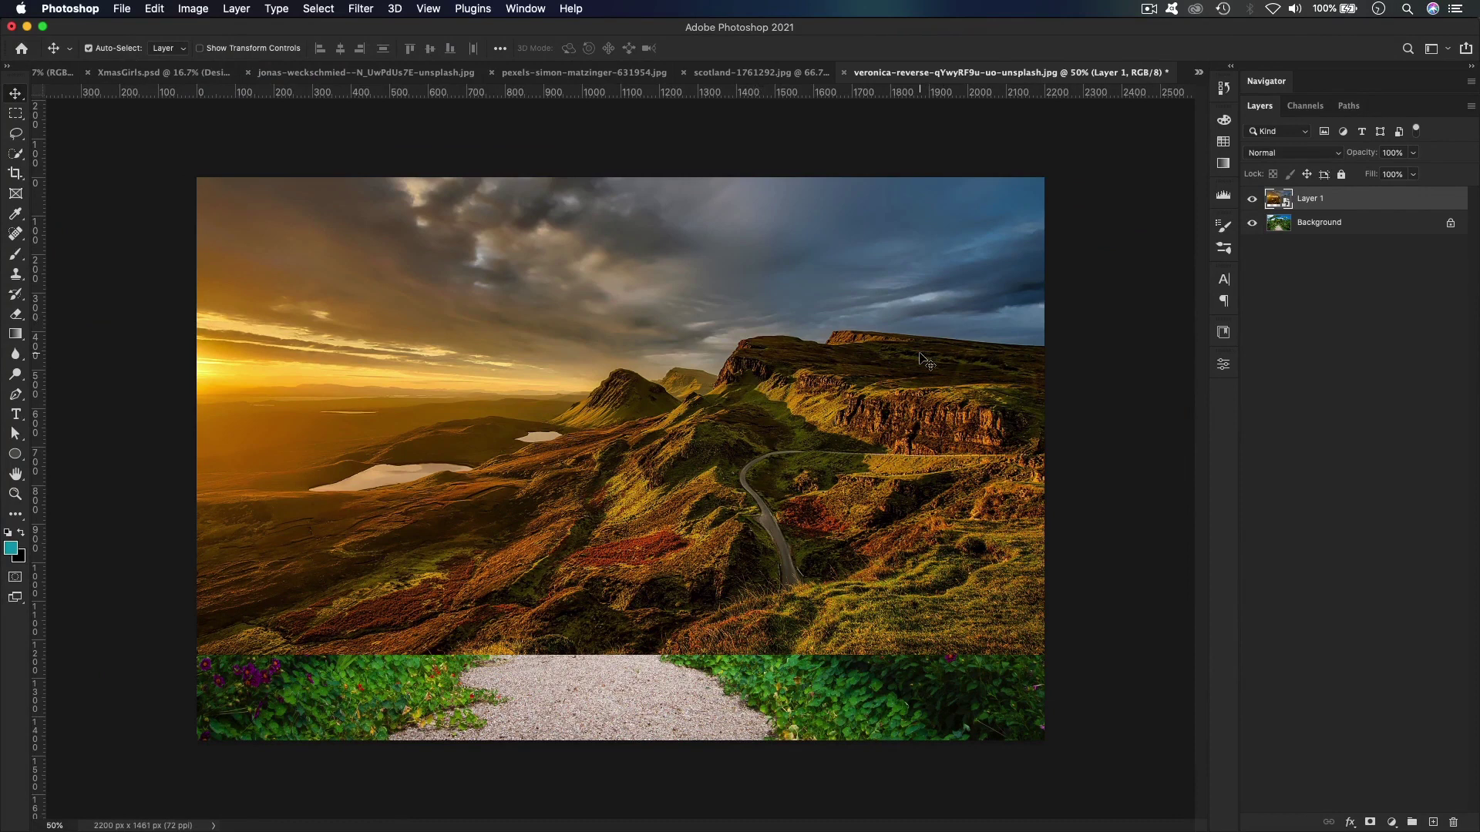
pyautogui.press('BackSpace')
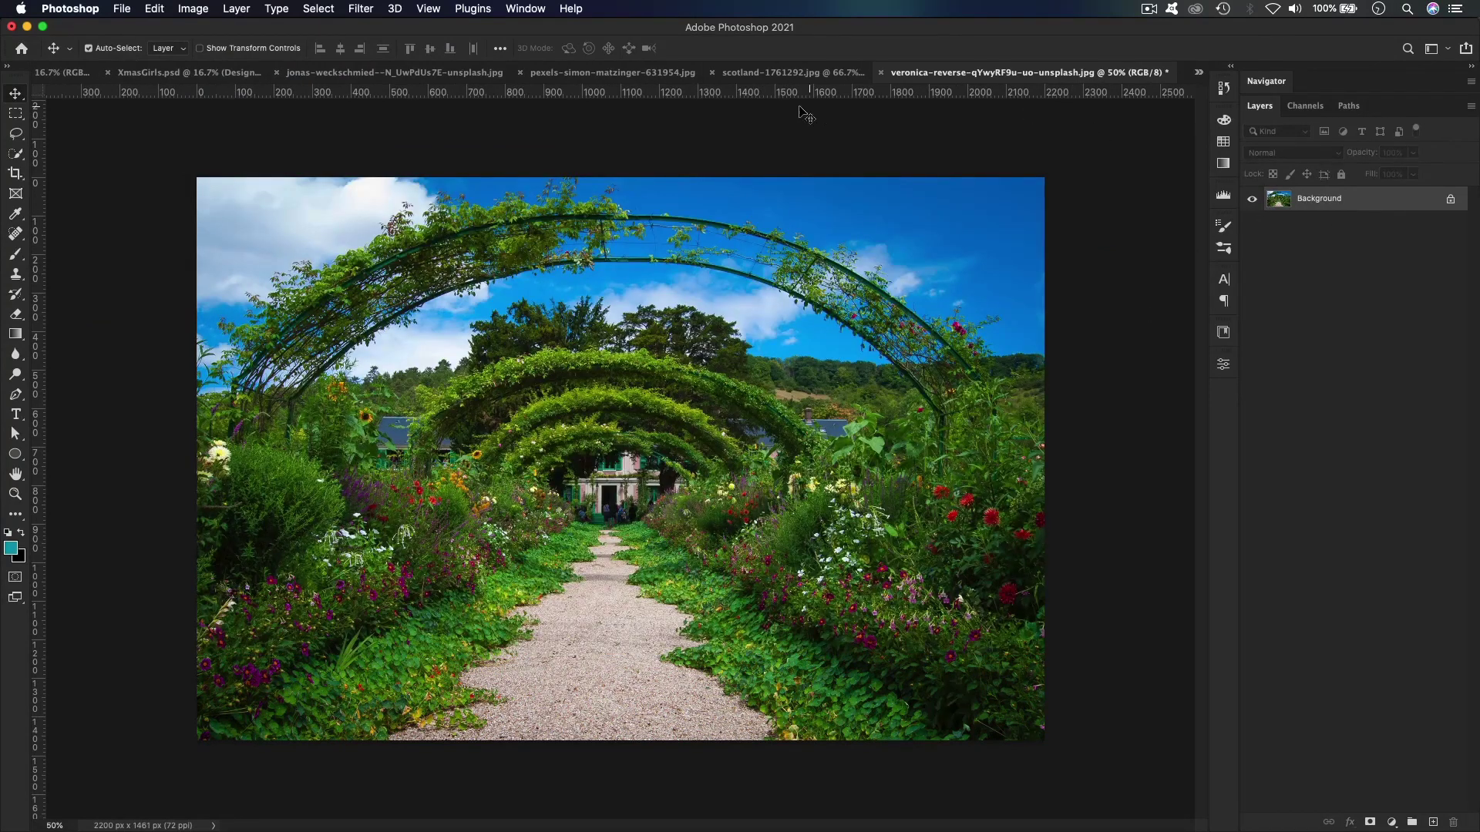
# - Drag the Scotland layer with the Move tool onto the garden photo as Layer 1
pyautogui.click(771, 73)
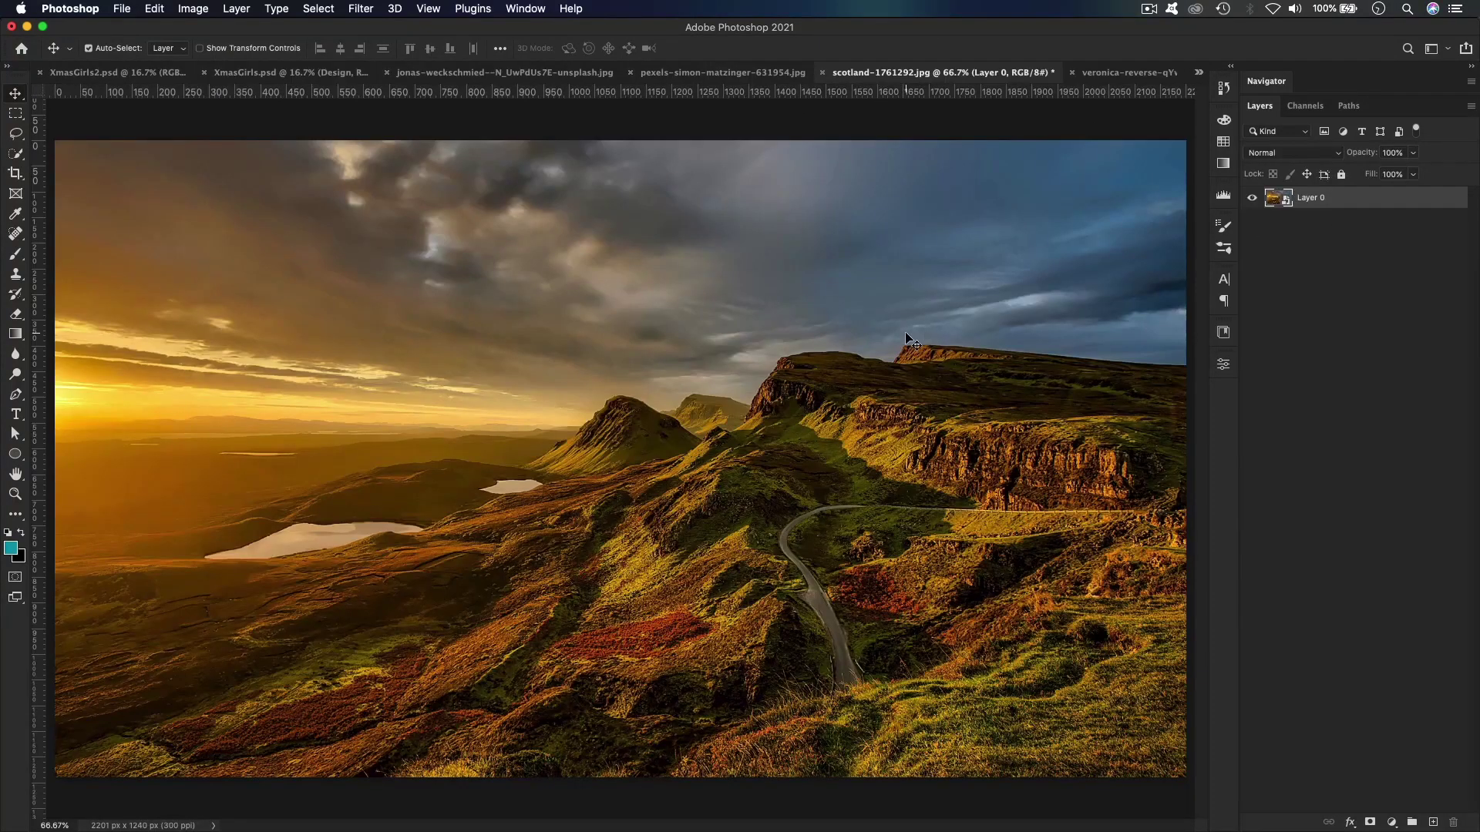
pyautogui.press('super')
pyautogui.moveTo(1108, 79); pyautogui.dragTo(682, 289)
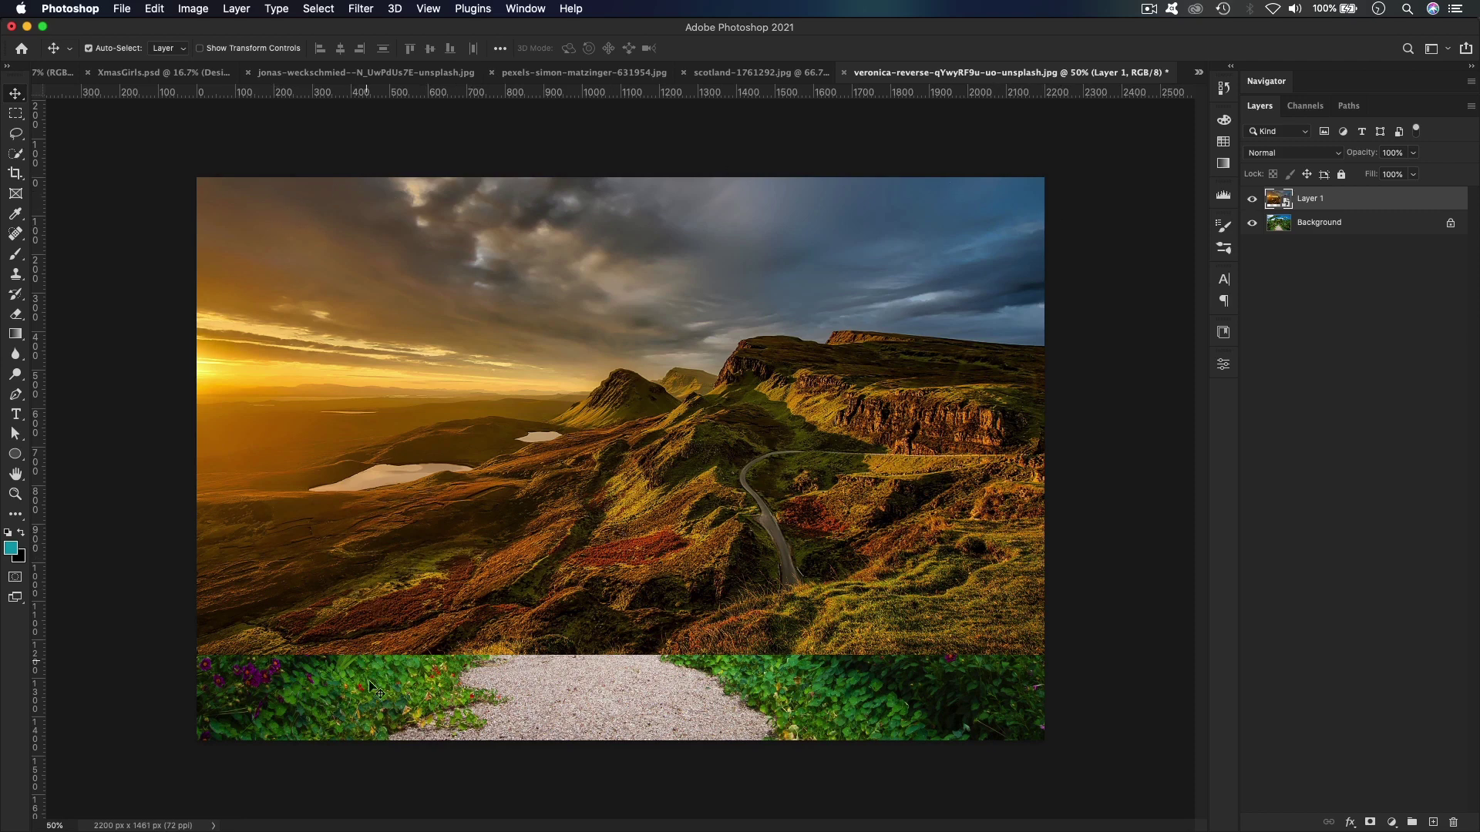
# - Hide and reshow the landscape layer to compare it with the garden underneath
pyautogui.click(1251, 201)
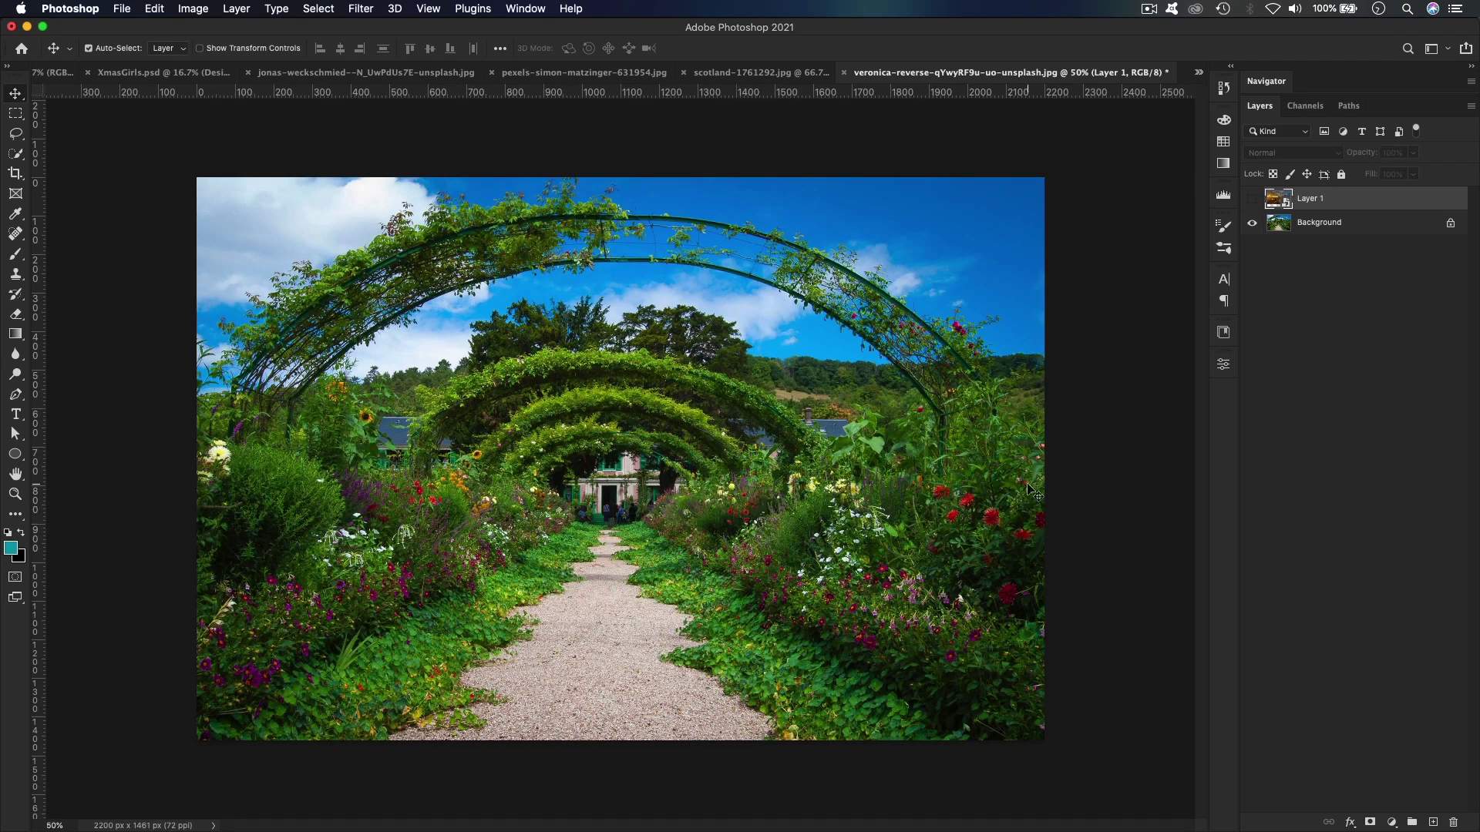
pyautogui.click(1251, 202)
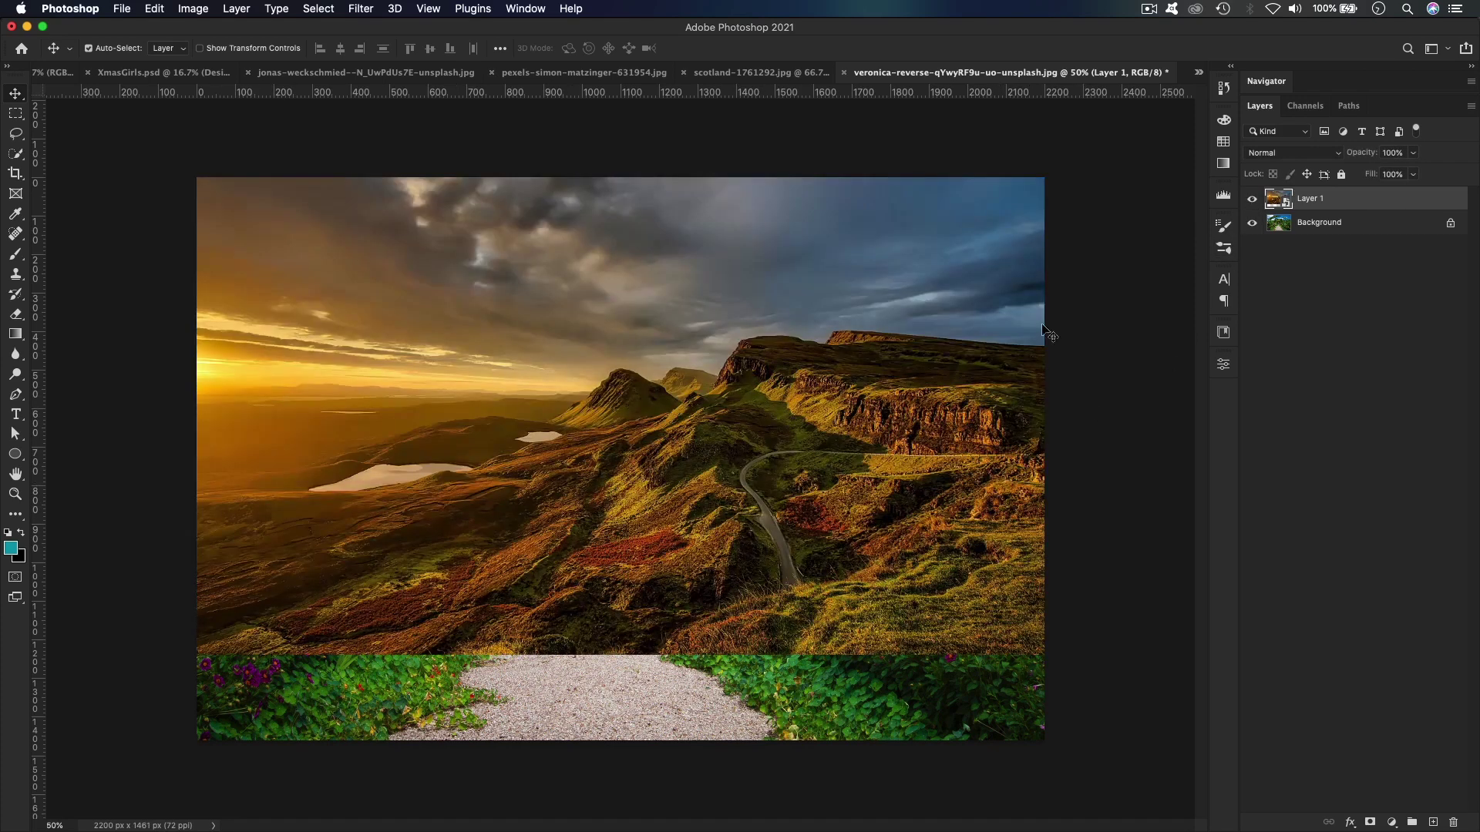
pyautogui.click(1370, 823)
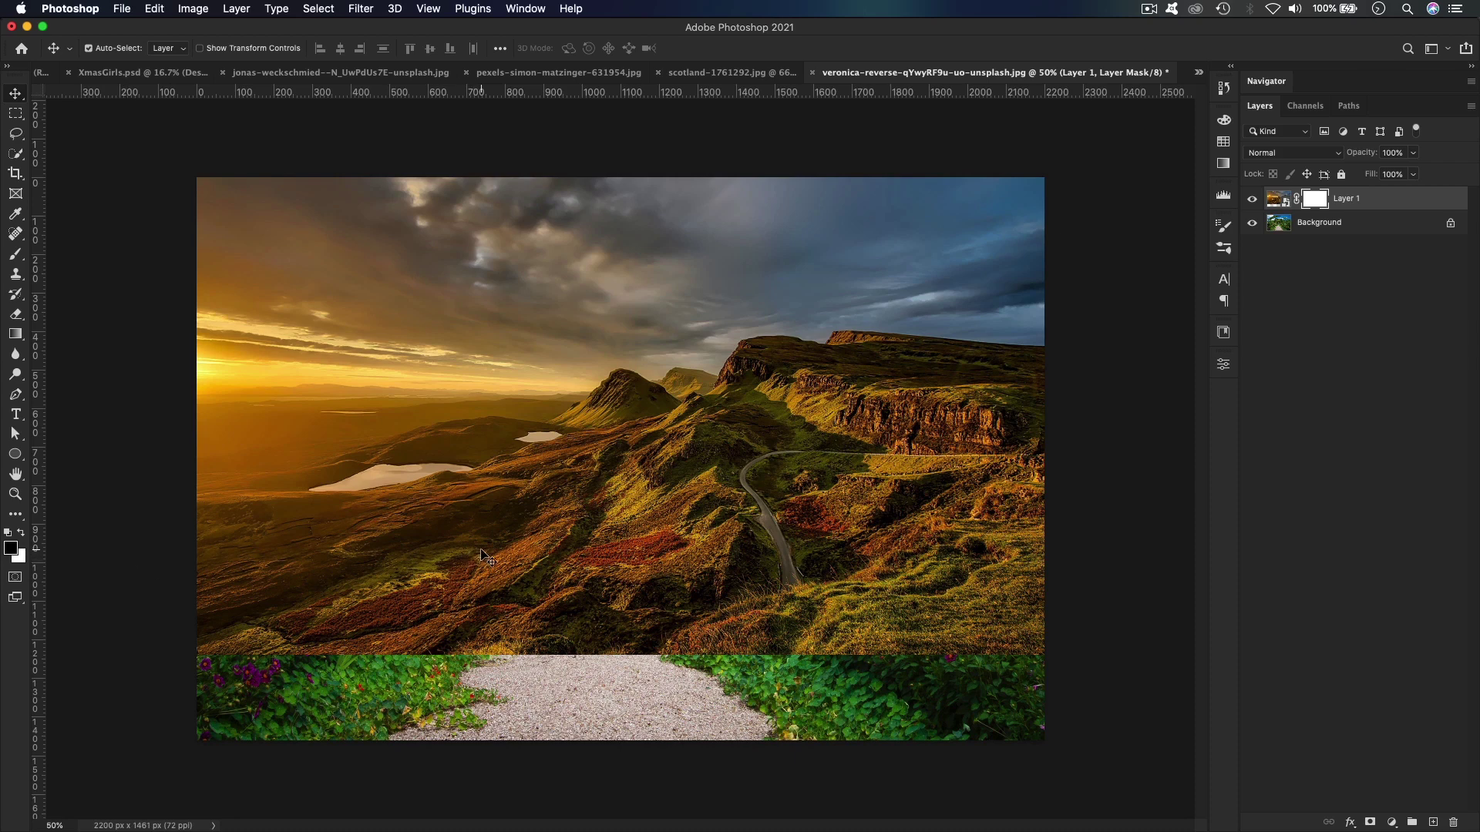
# - Swap the swatches and set a dark red foreground colour in the Color Picker
pyautogui.press('x')
pyautogui.click(13, 550)
pyautogui.click(1100, 375)
pyautogui.click(1254, 301)
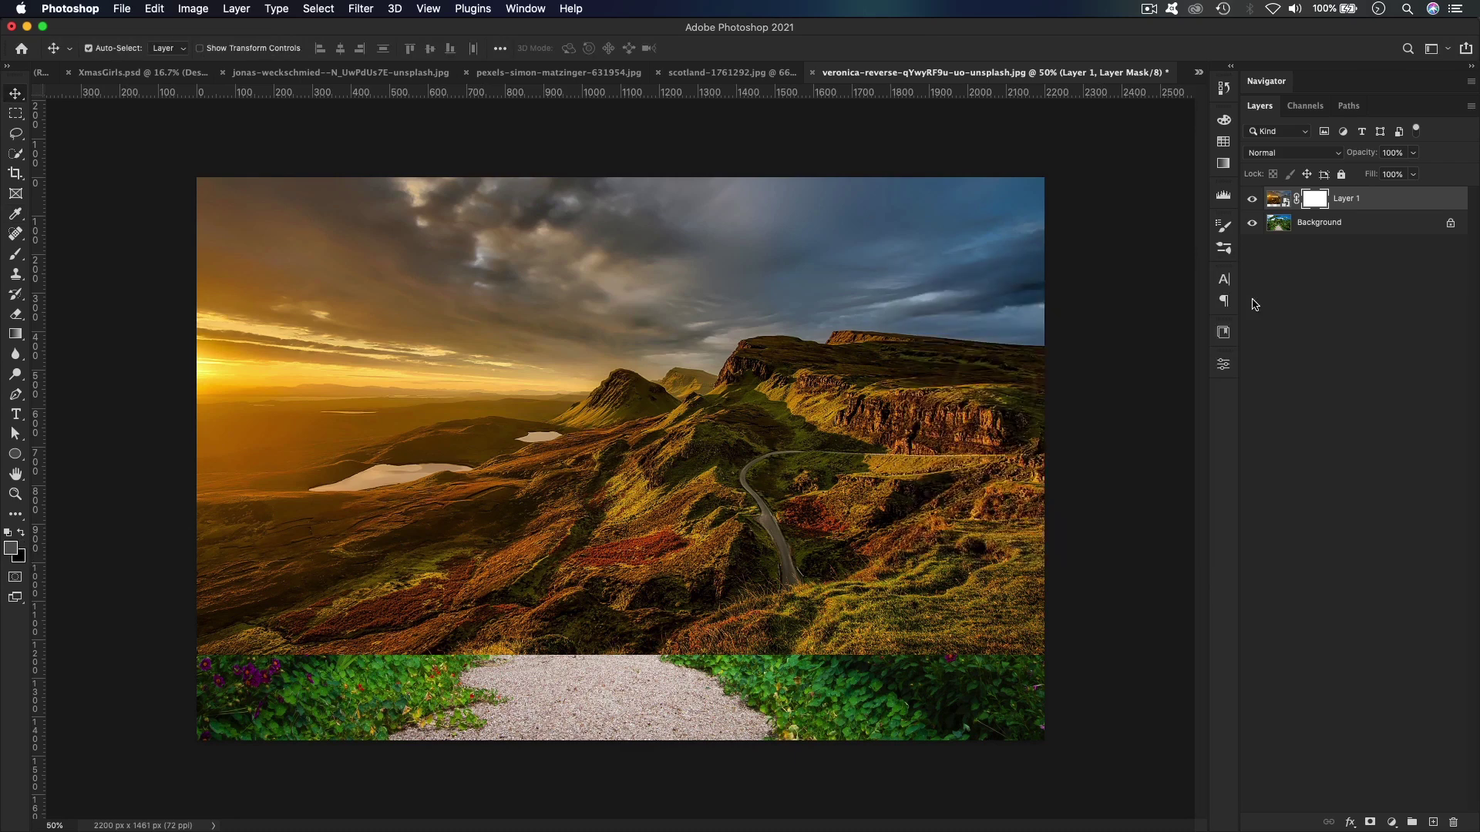
# - Set the background colour to green 33a510
pyautogui.click(19, 558)
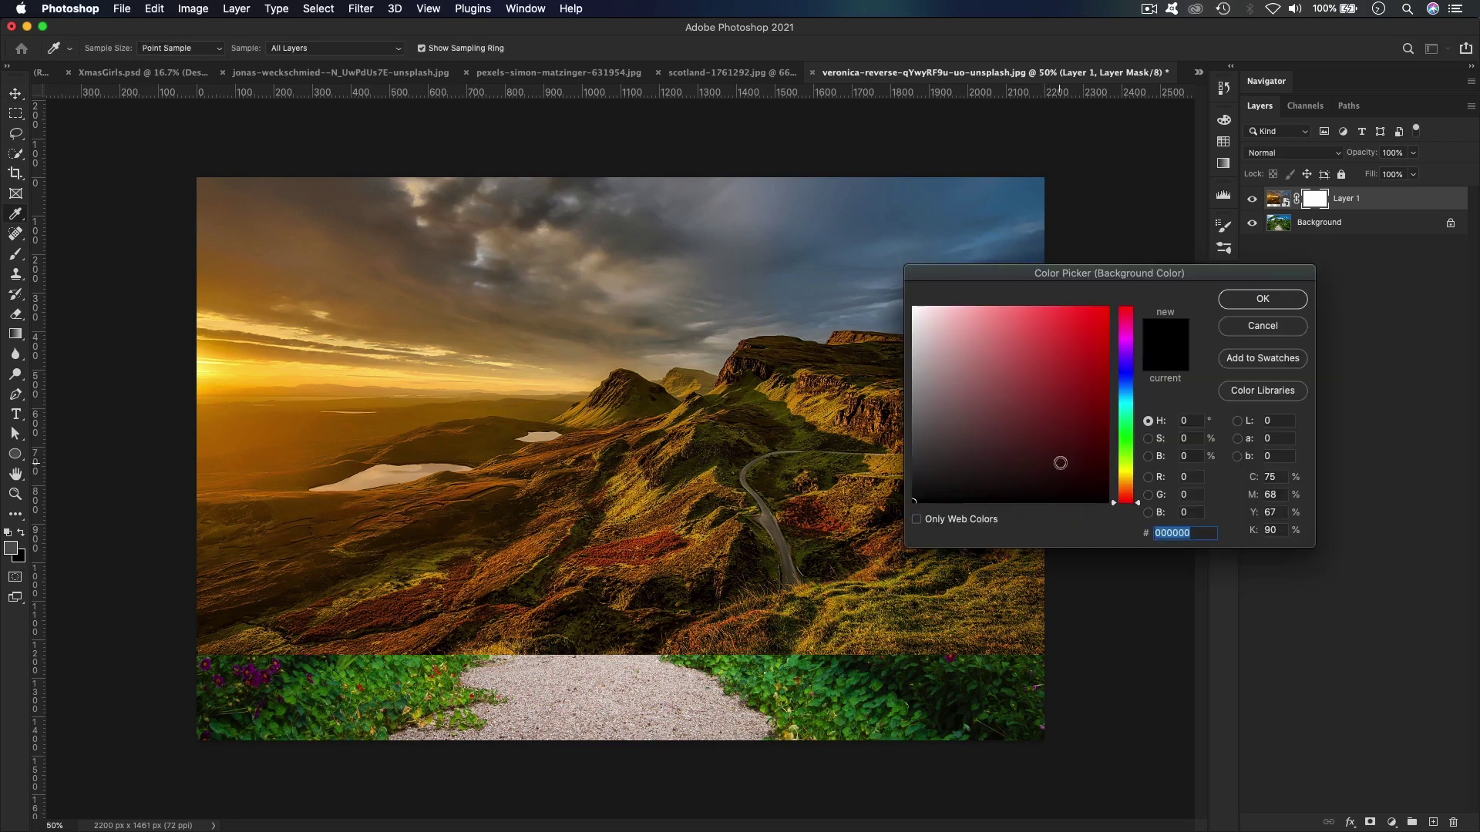
pyautogui.click(1123, 446)
pyautogui.click(1089, 375)
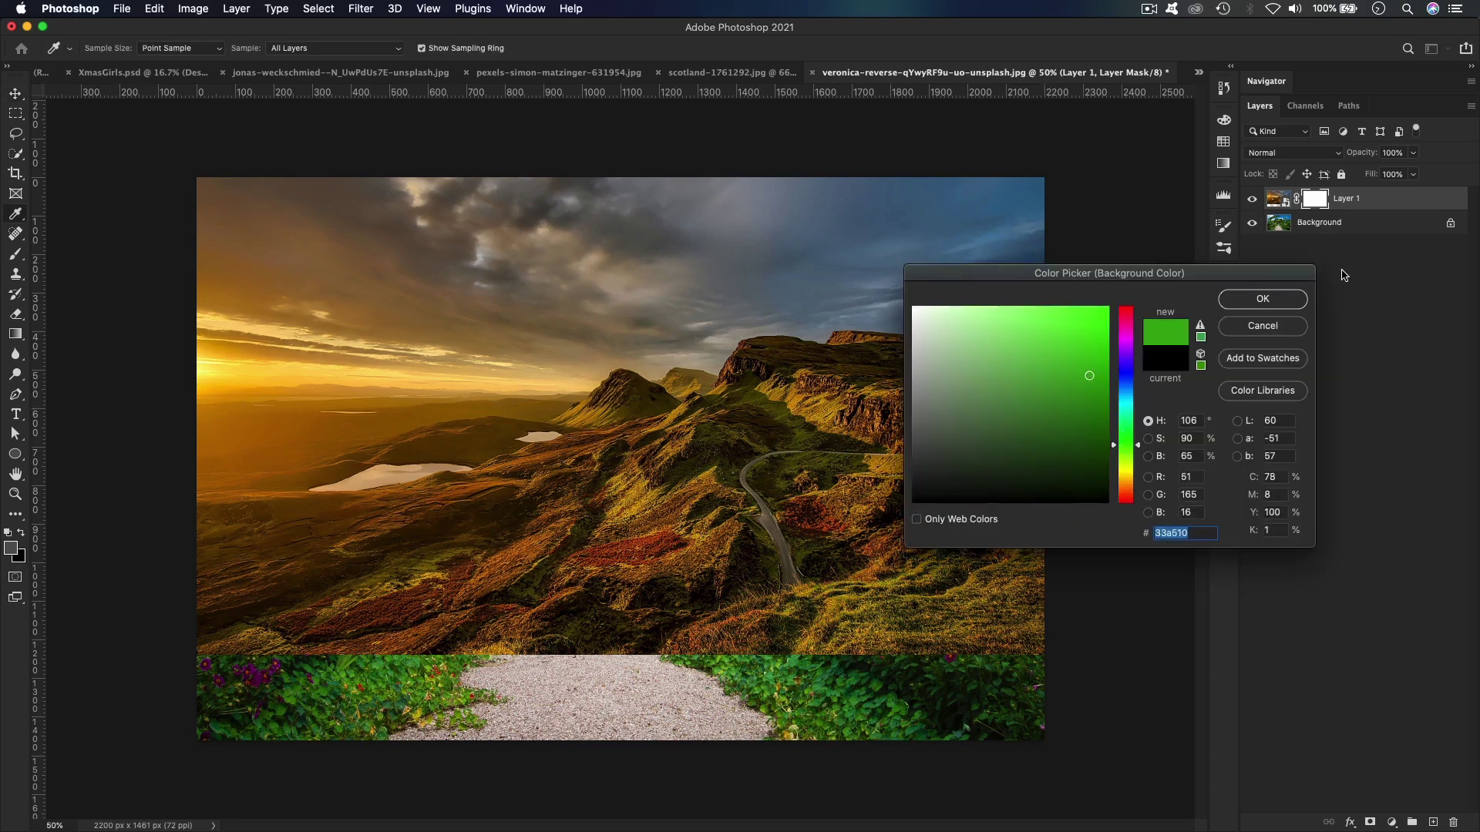
pyautogui.click(1279, 300)
pyautogui.press('v')
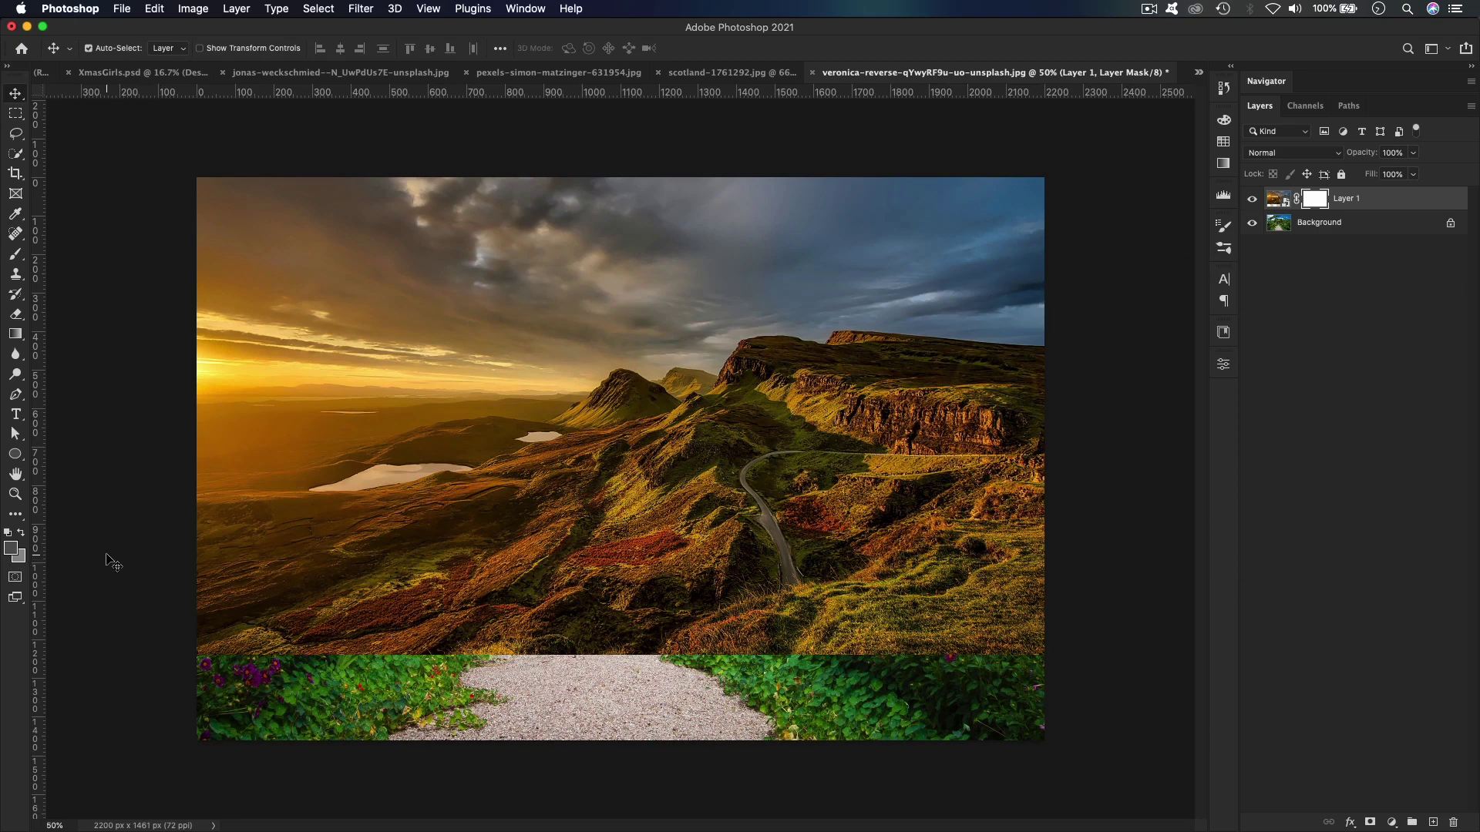
# - Reset colours to white/black and pick the Soft Round brush from General Brushes
pyautogui.press('d')
pyautogui.press('b')
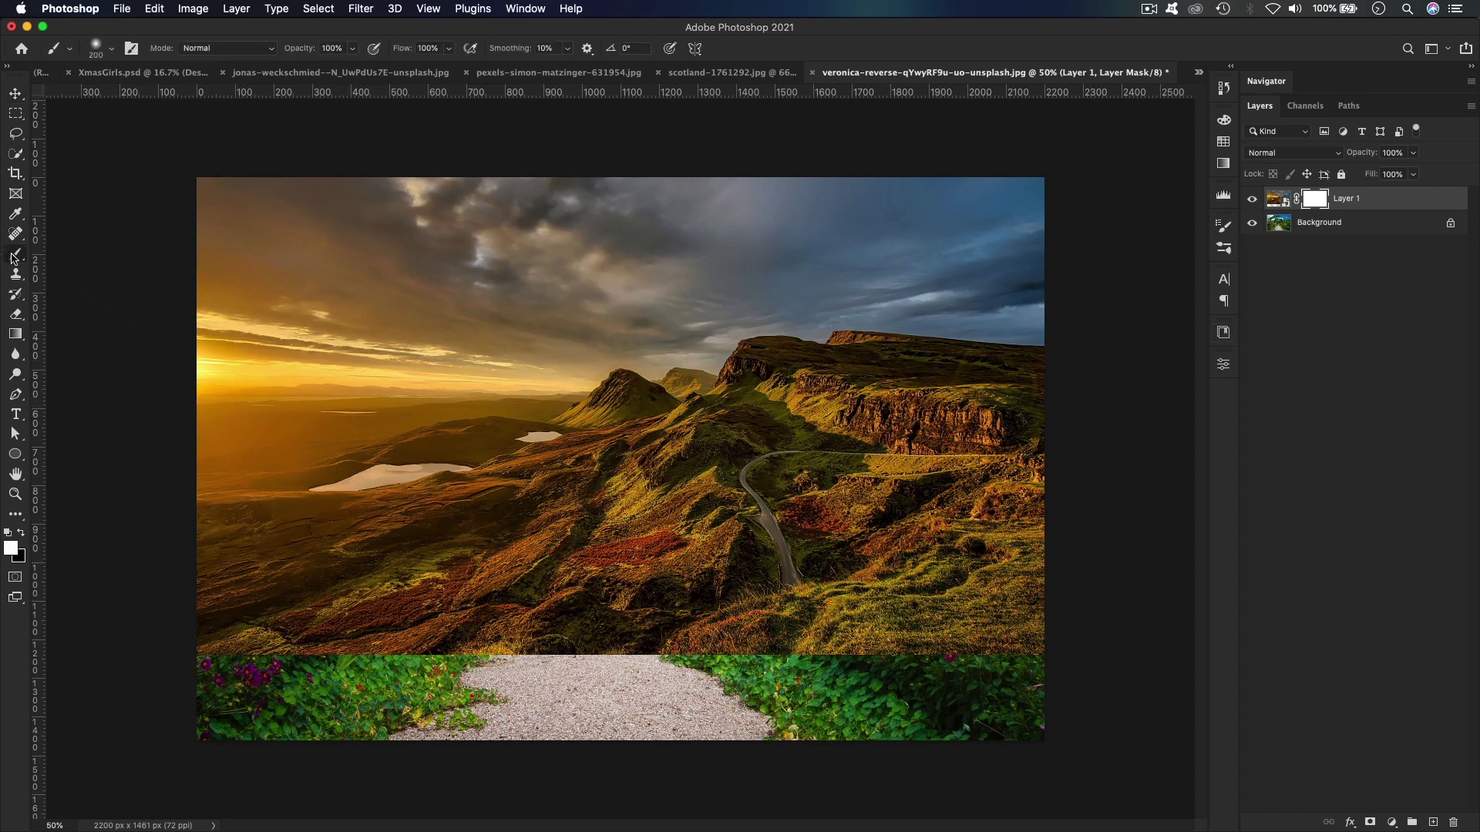
pyautogui.click(113, 51)
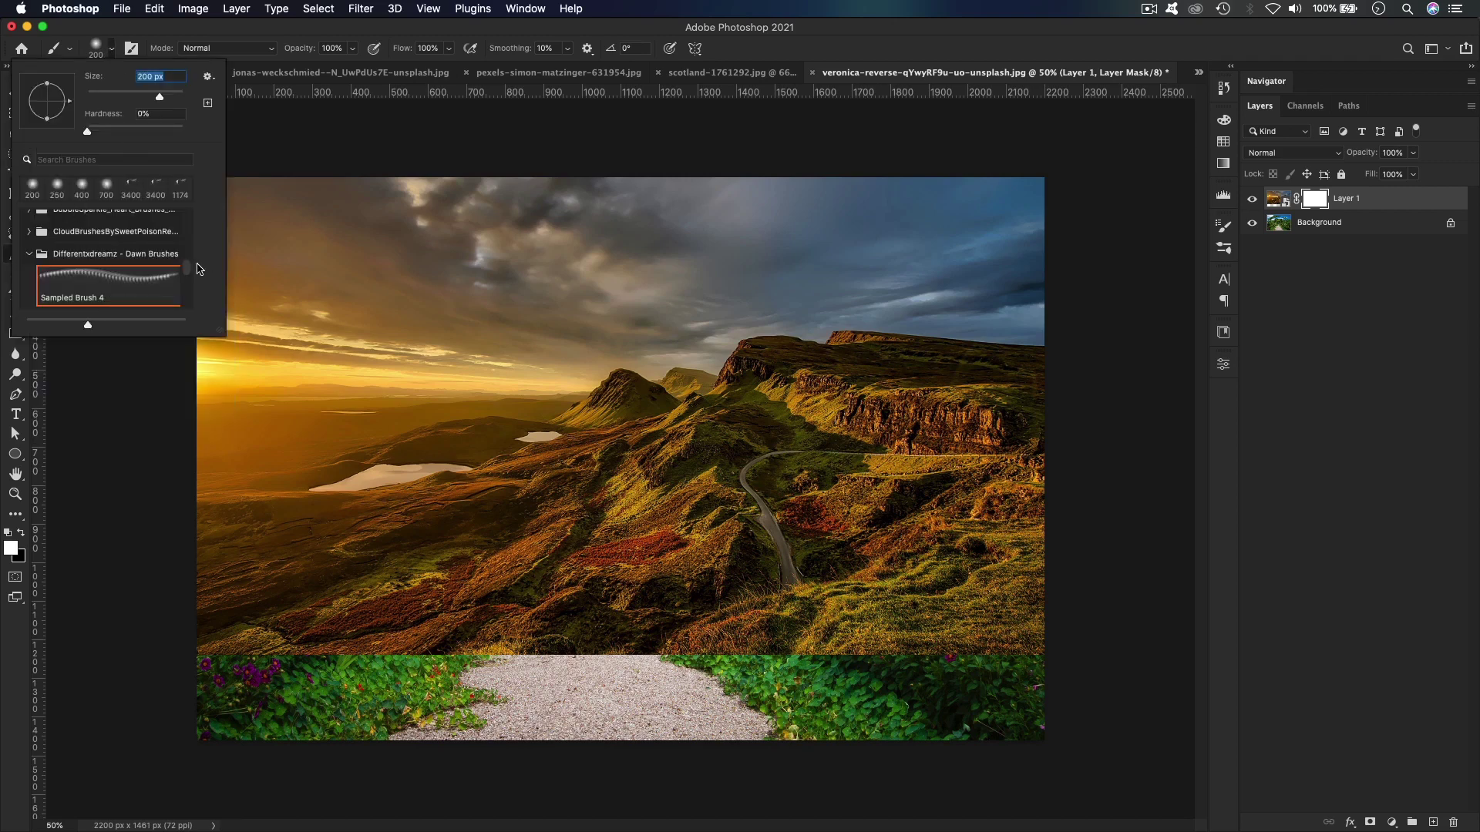
pyautogui.moveTo(186, 269); pyautogui.dragTo(185, 217)
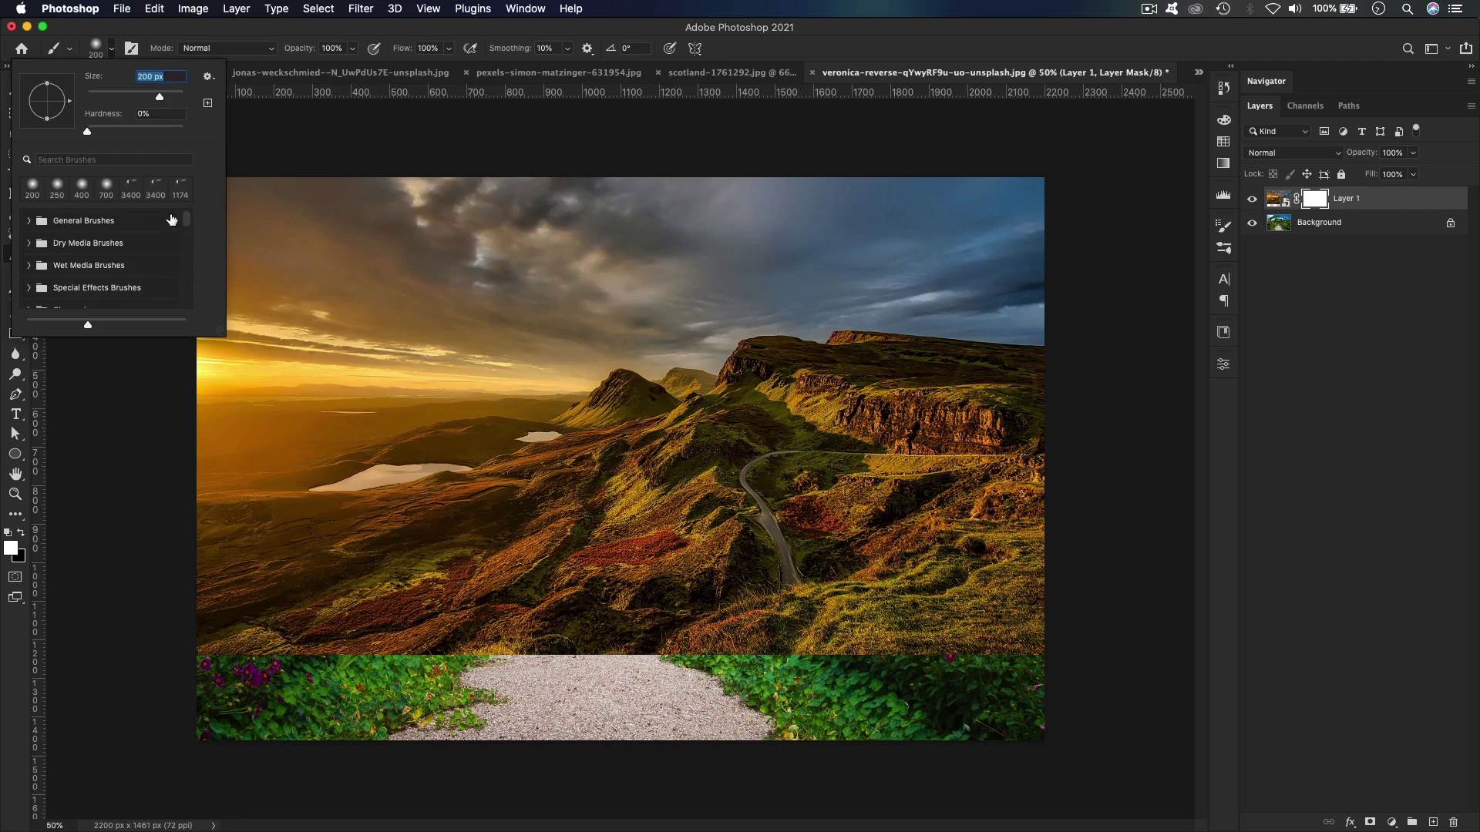
pyautogui.click(29, 223)
pyautogui.click(117, 250)
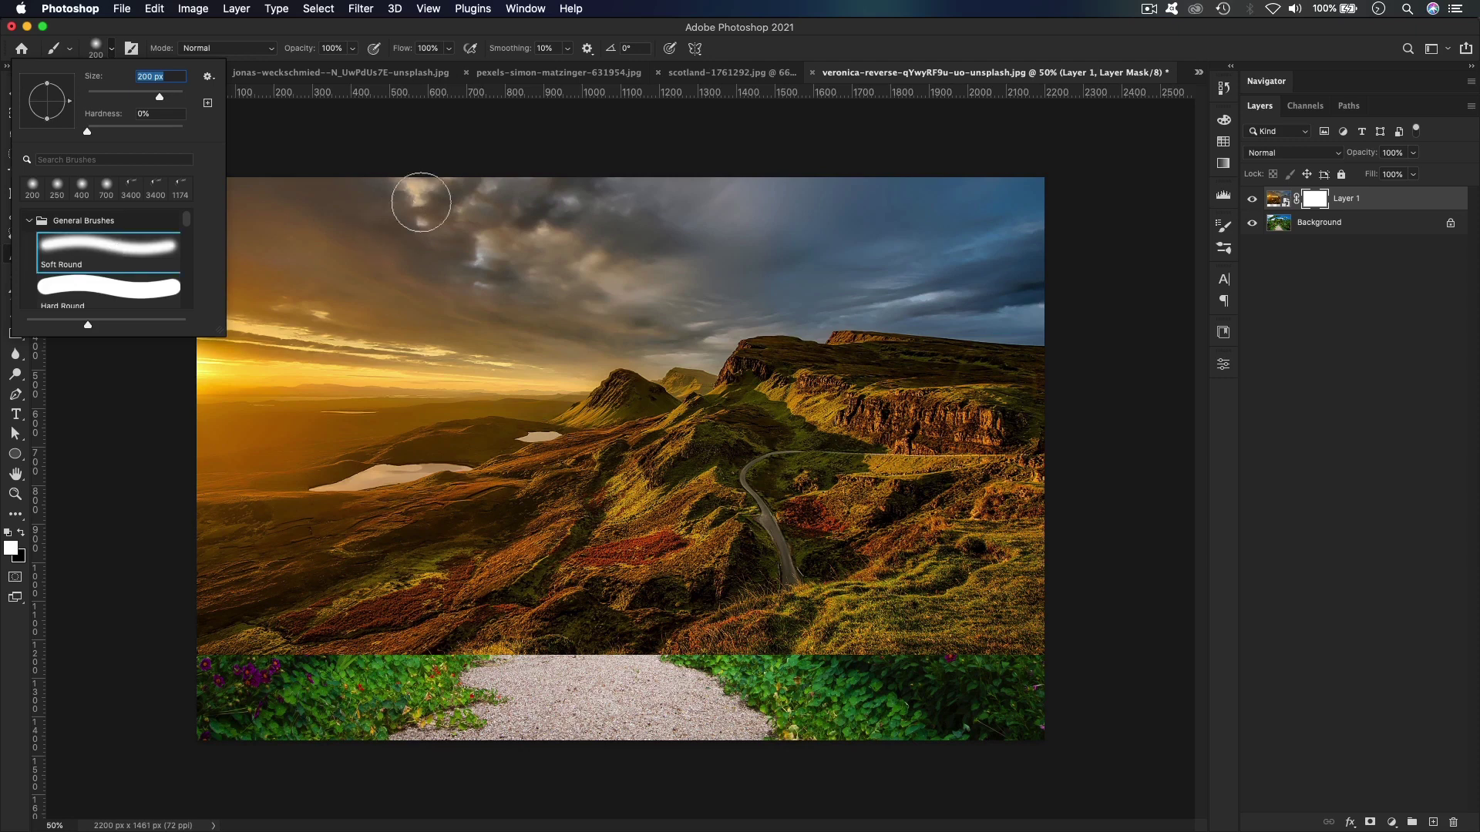
pyautogui.click(273, 37)
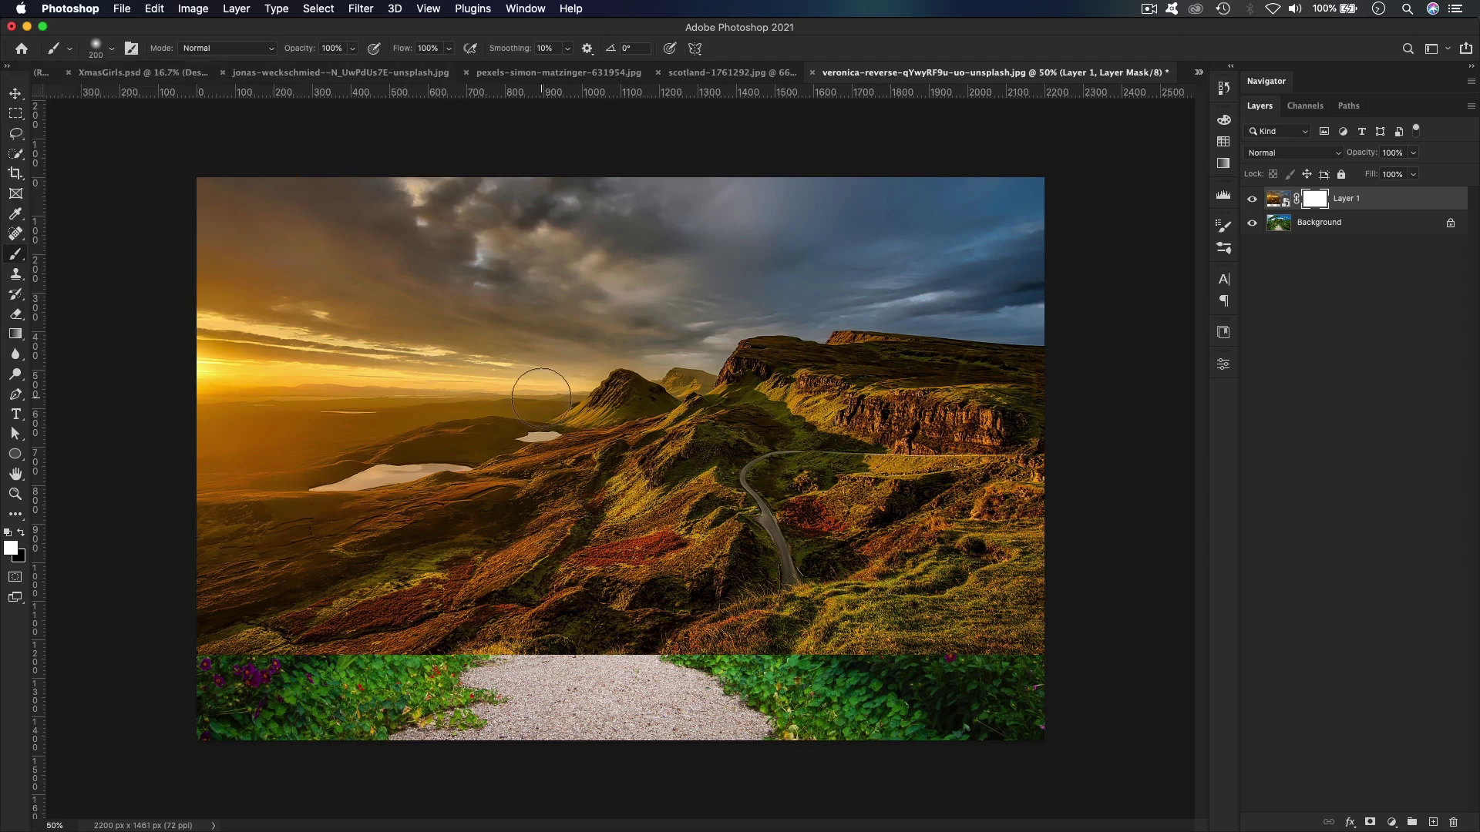
# - Enlarge the brush to 500 px, make black the foreground, and keep hardness at 0%
pyautogui.press(']')
pyautogui.press(']')
pyautogui.press(']')
pyautogui.press(']')
pyautogui.click(22, 534)
pyautogui.click(111, 49)
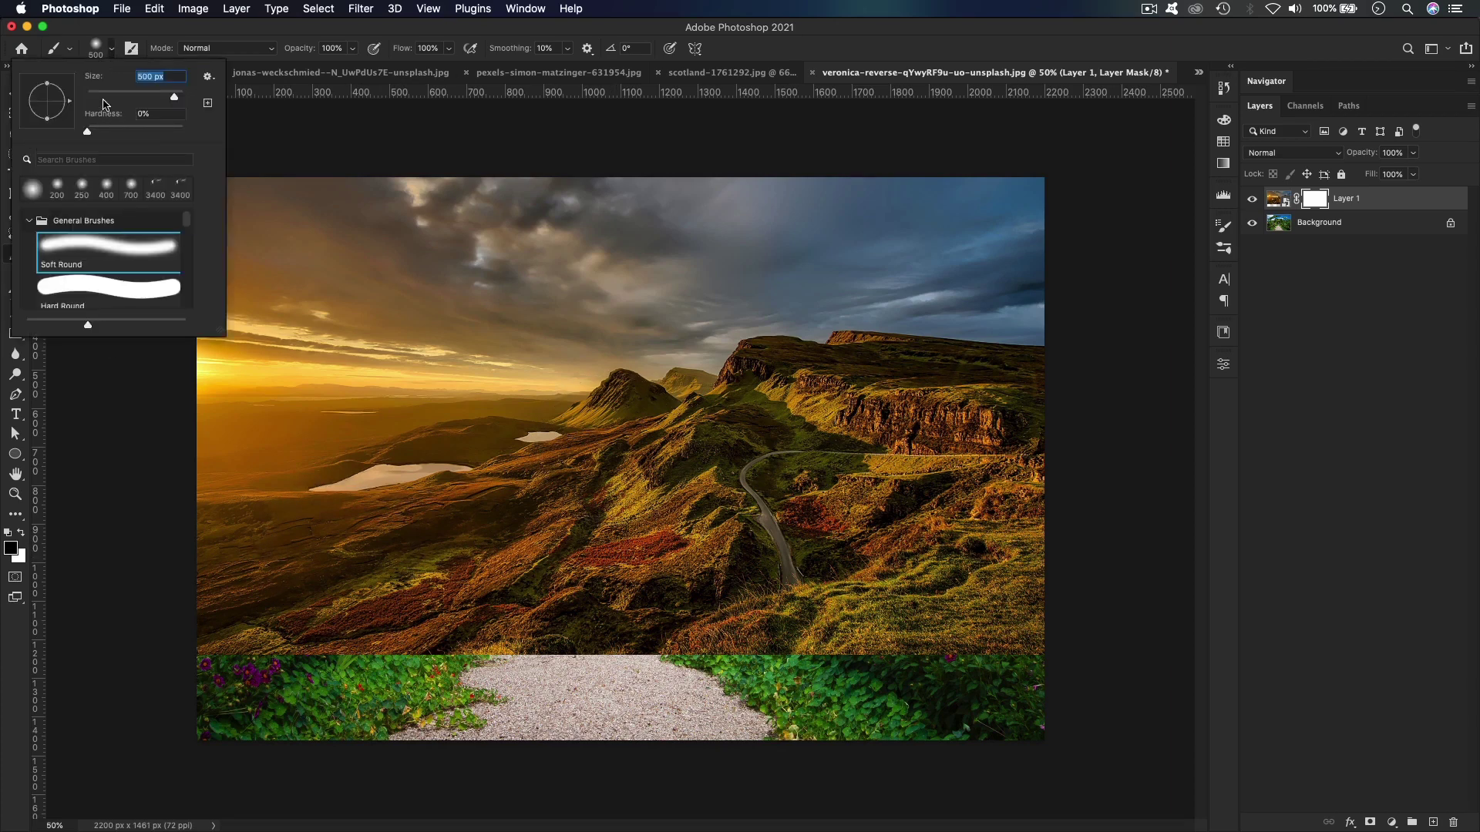
pyautogui.click(91, 133)
pyautogui.click(84, 139)
pyautogui.press('Tab')
pyautogui.click(279, 39)
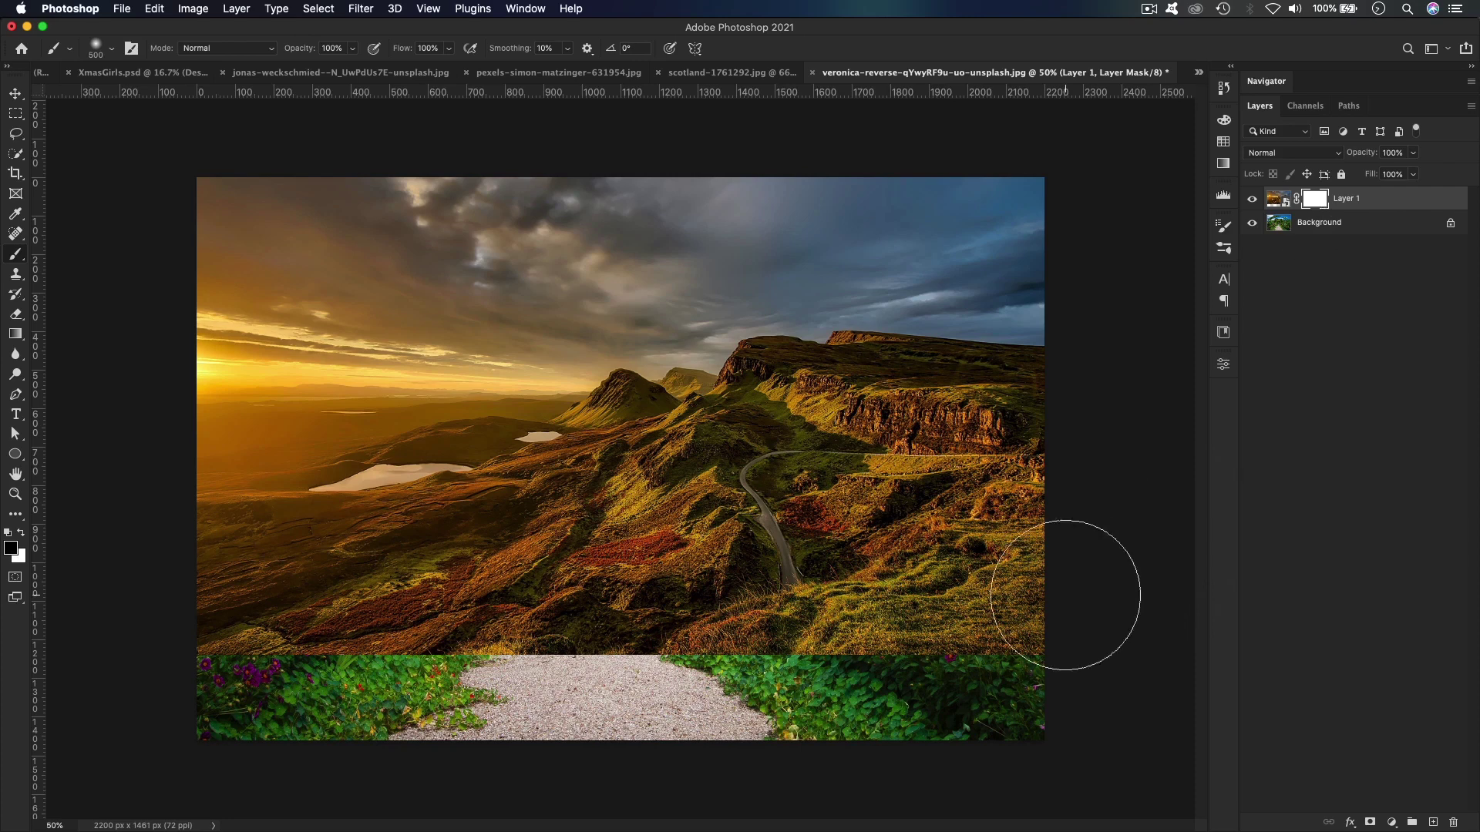
# - Paint black, then white, then black on Layer 1's mask to reveal the flowers and uphill gravel path
pyautogui.moveTo(1080, 628)
pyautogui.mouseDown()
pyautogui.moveTo(543, 634)
pyautogui.moveTo(202, 662)
pyautogui.mouseUp()
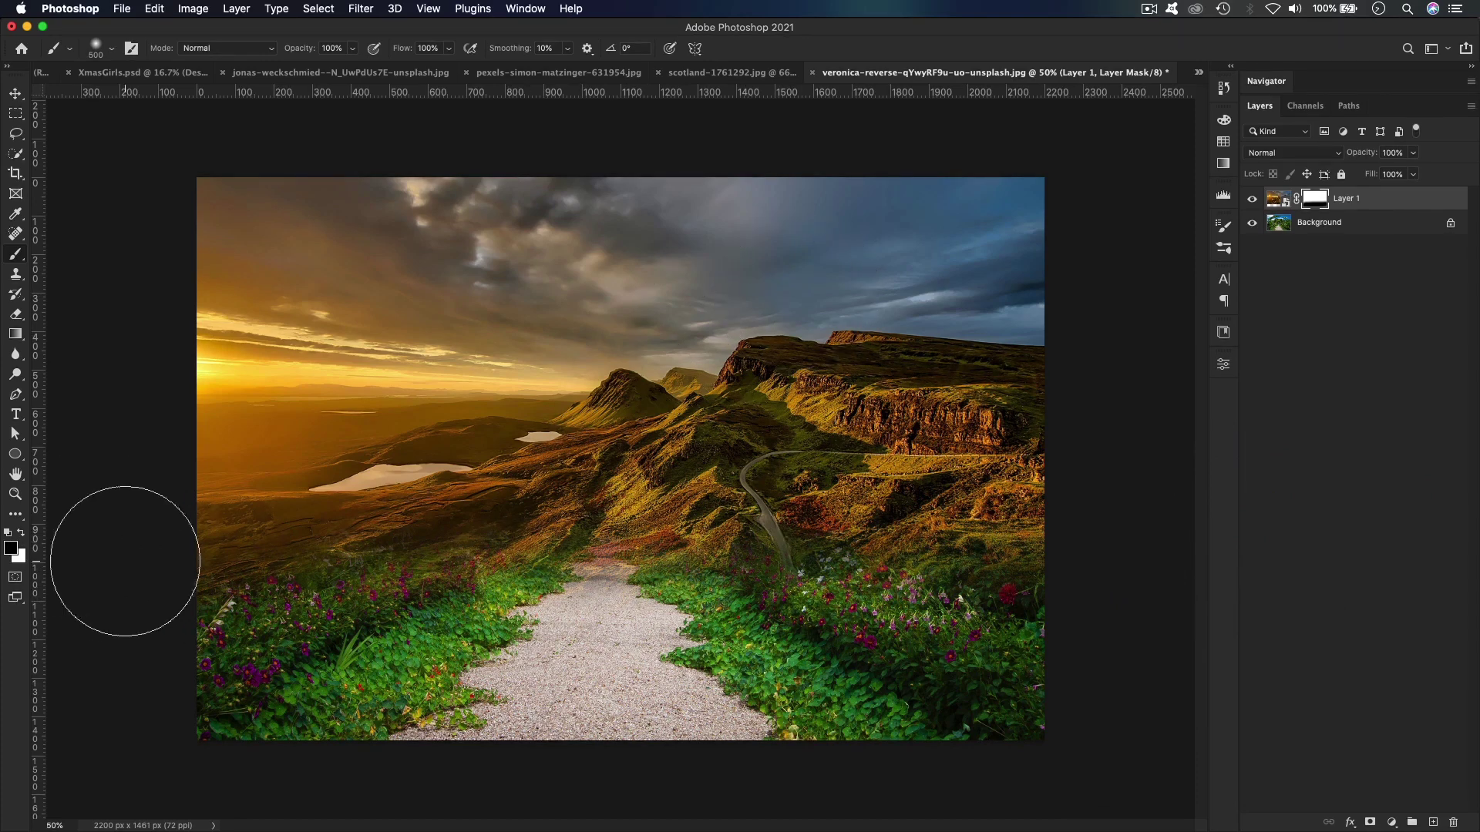
pyautogui.click(21, 533)
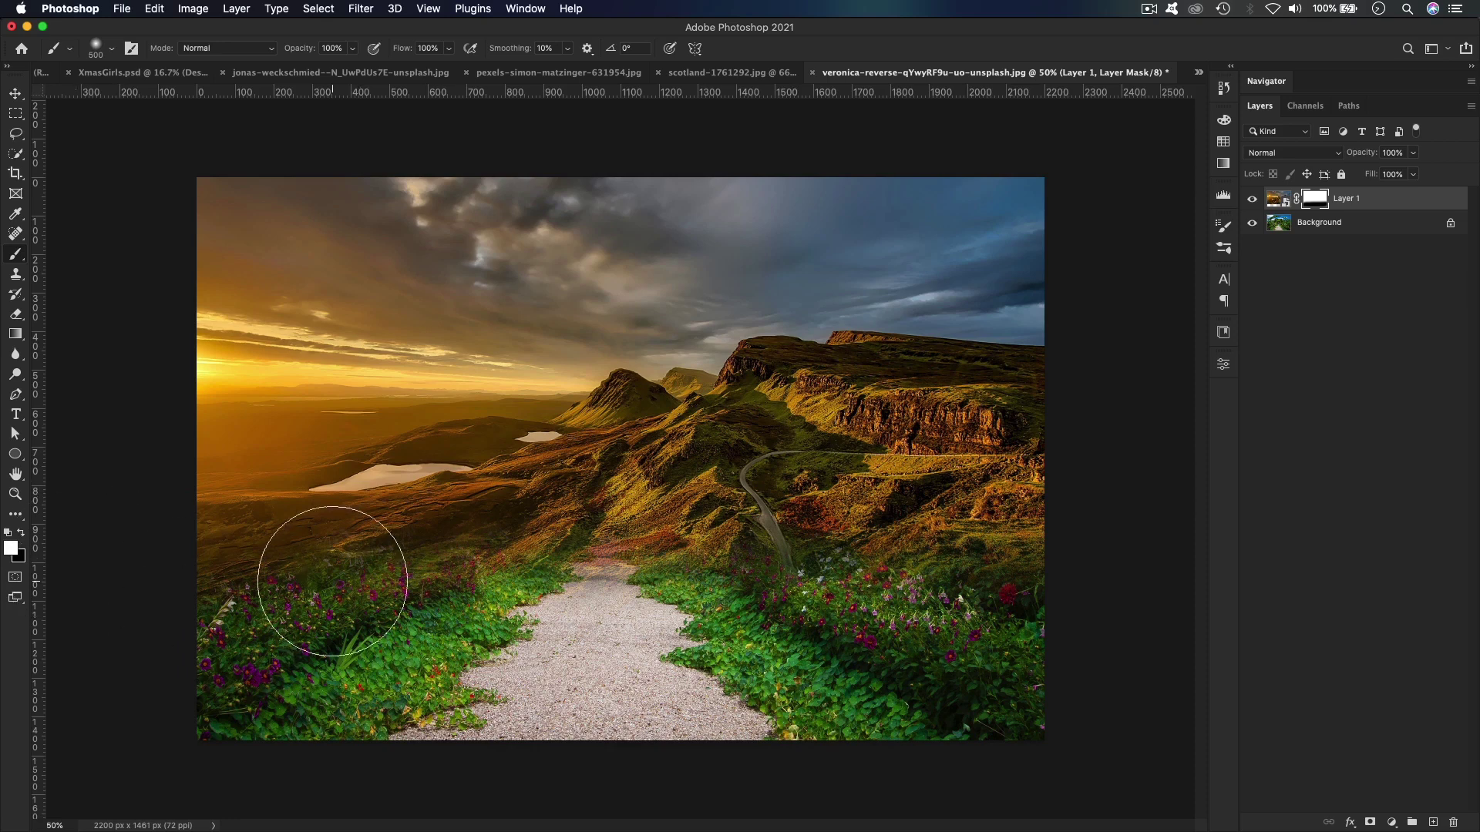
pyautogui.moveTo(235, 568); pyautogui.dragTo(1107, 535)
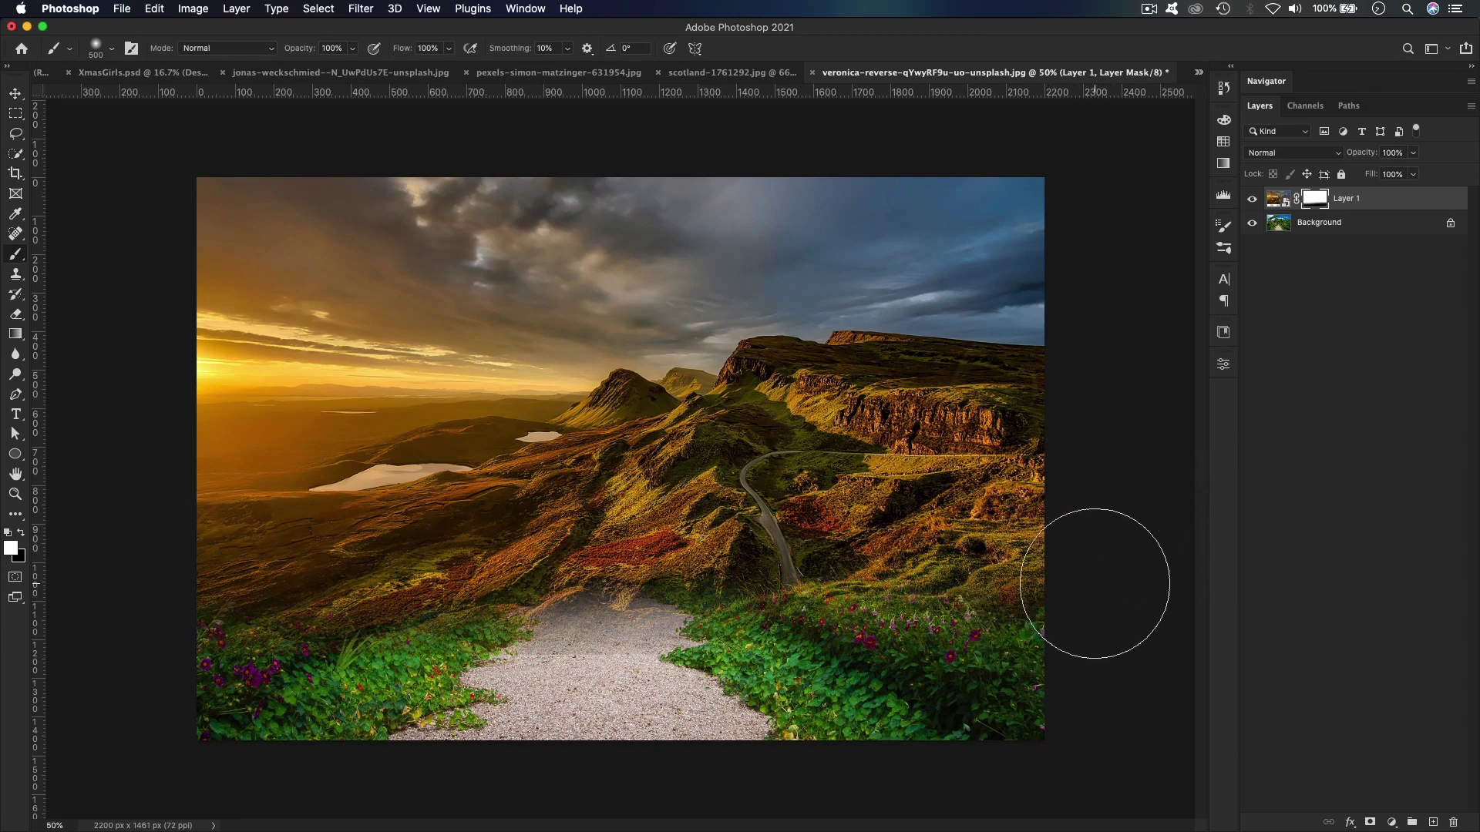
pyautogui.click(21, 533)
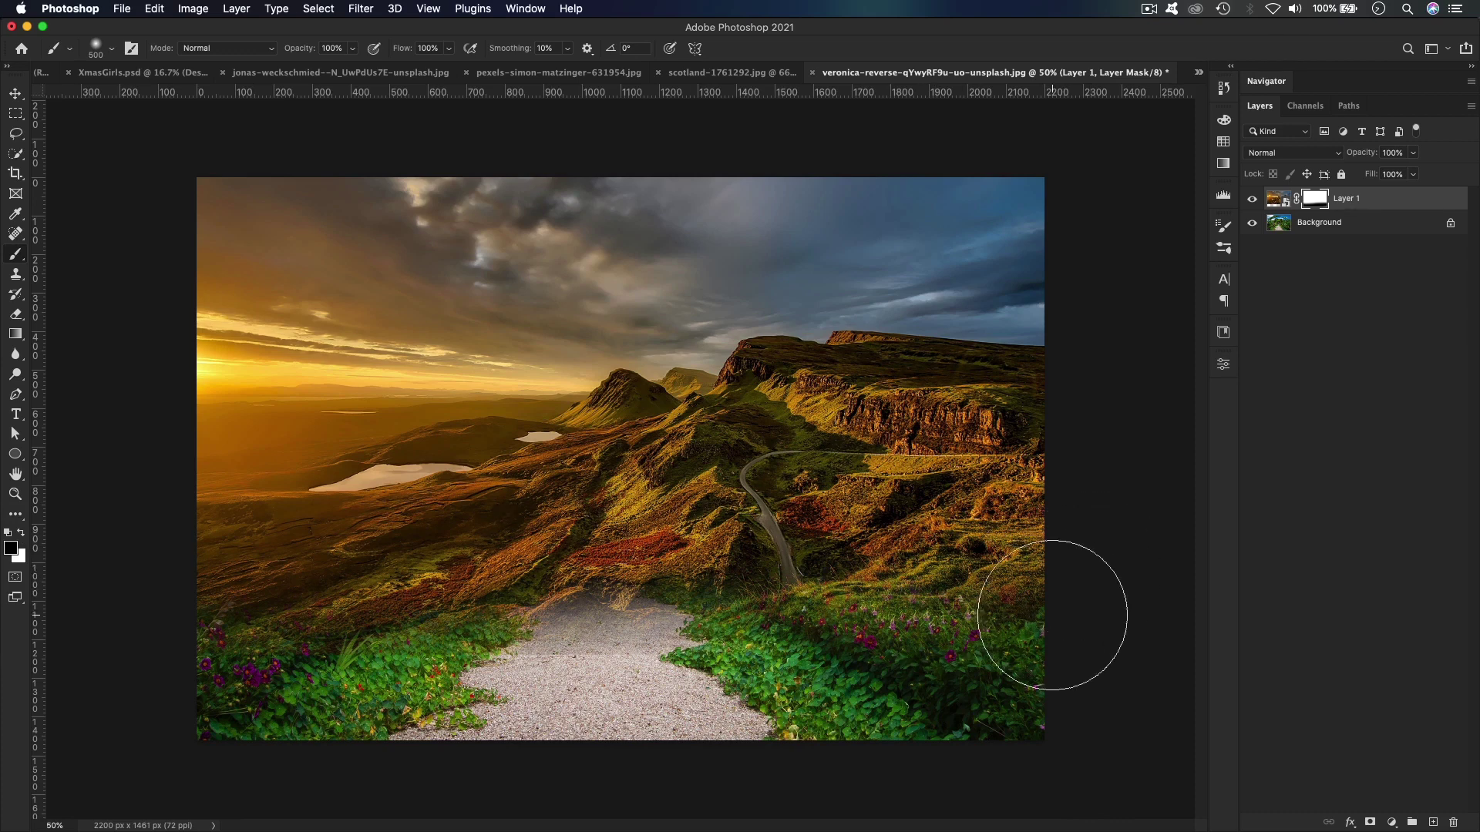
pyautogui.moveTo(1043, 617)
pyautogui.mouseDown()
pyautogui.moveTo(295, 613)
pyautogui.moveTo(106, 635)
pyautogui.mouseUp()
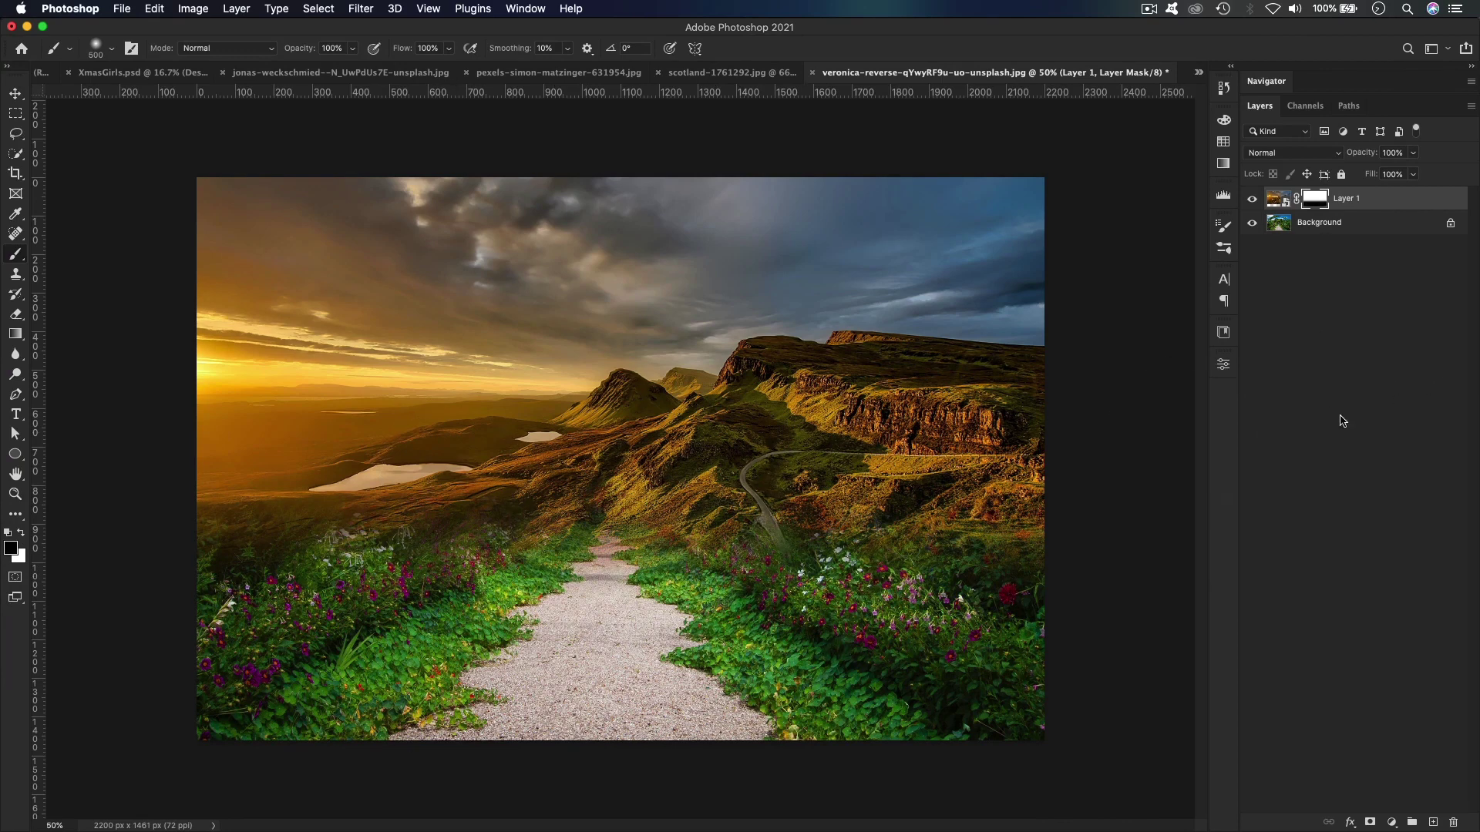
pyautogui.click(1328, 225)
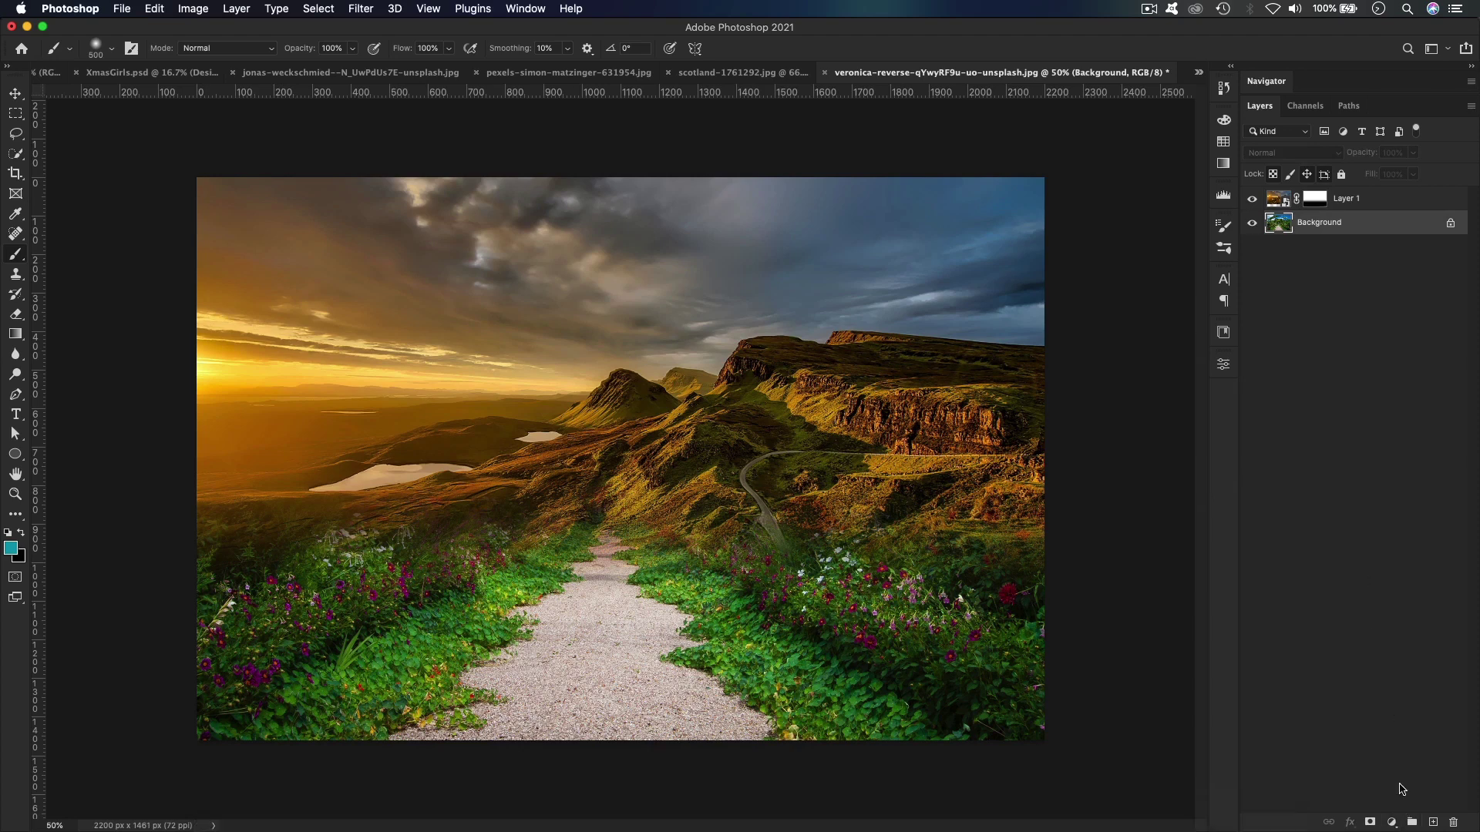
pyautogui.click(1391, 822)
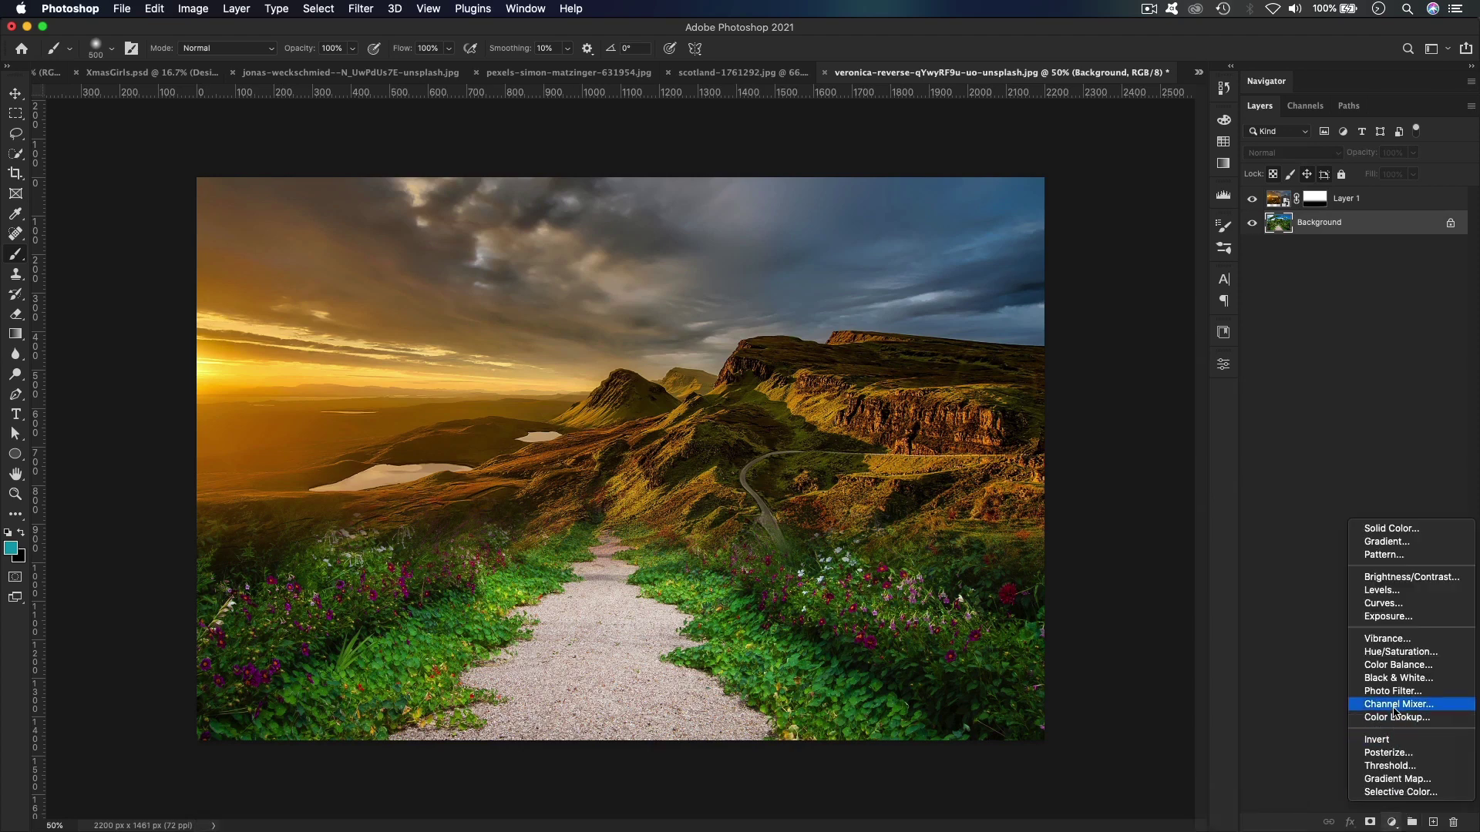
pyautogui.click(1398, 665)
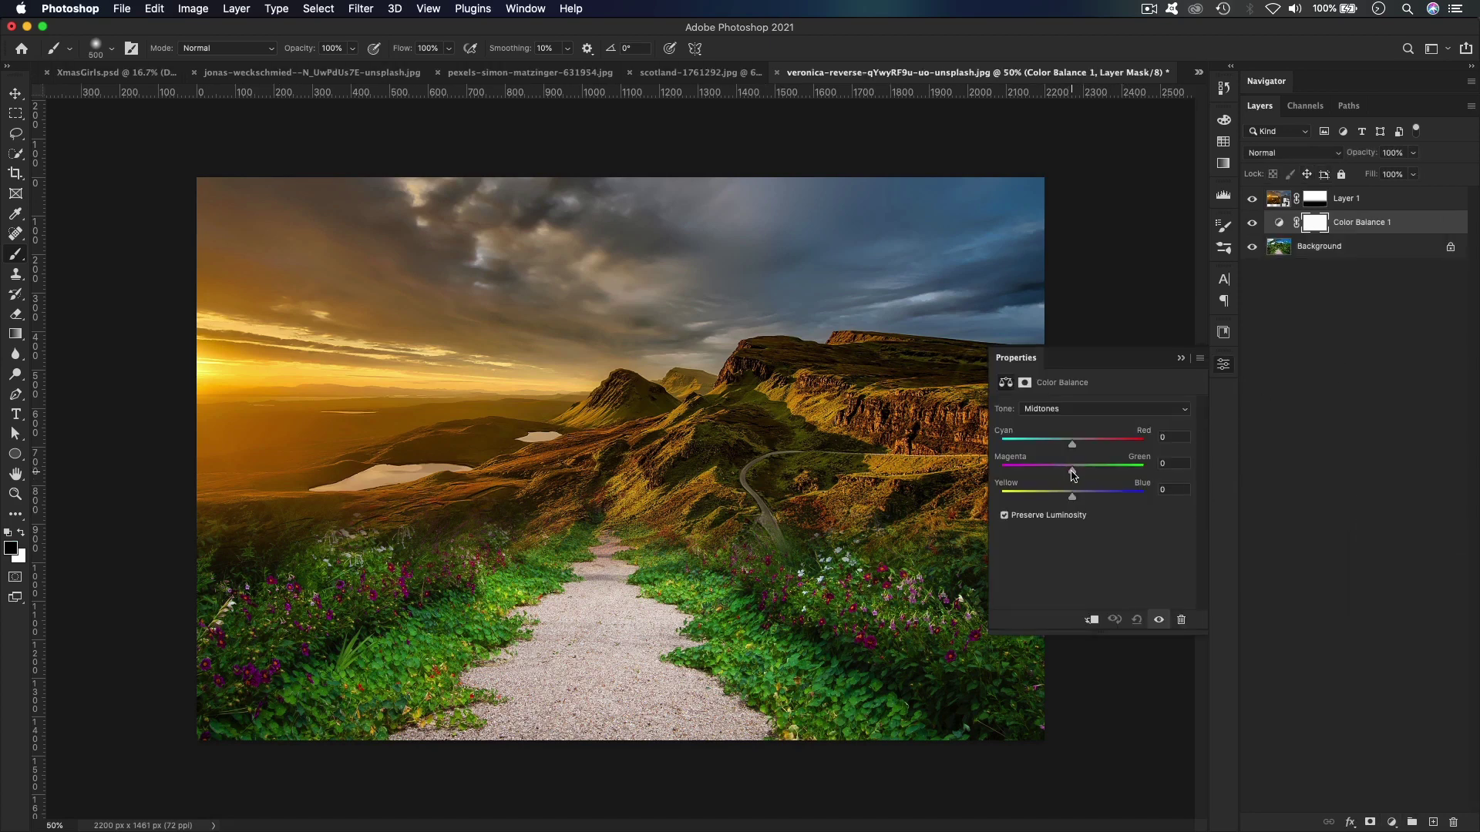
pyautogui.moveTo(1070, 476); pyautogui.dragTo(1104, 450)
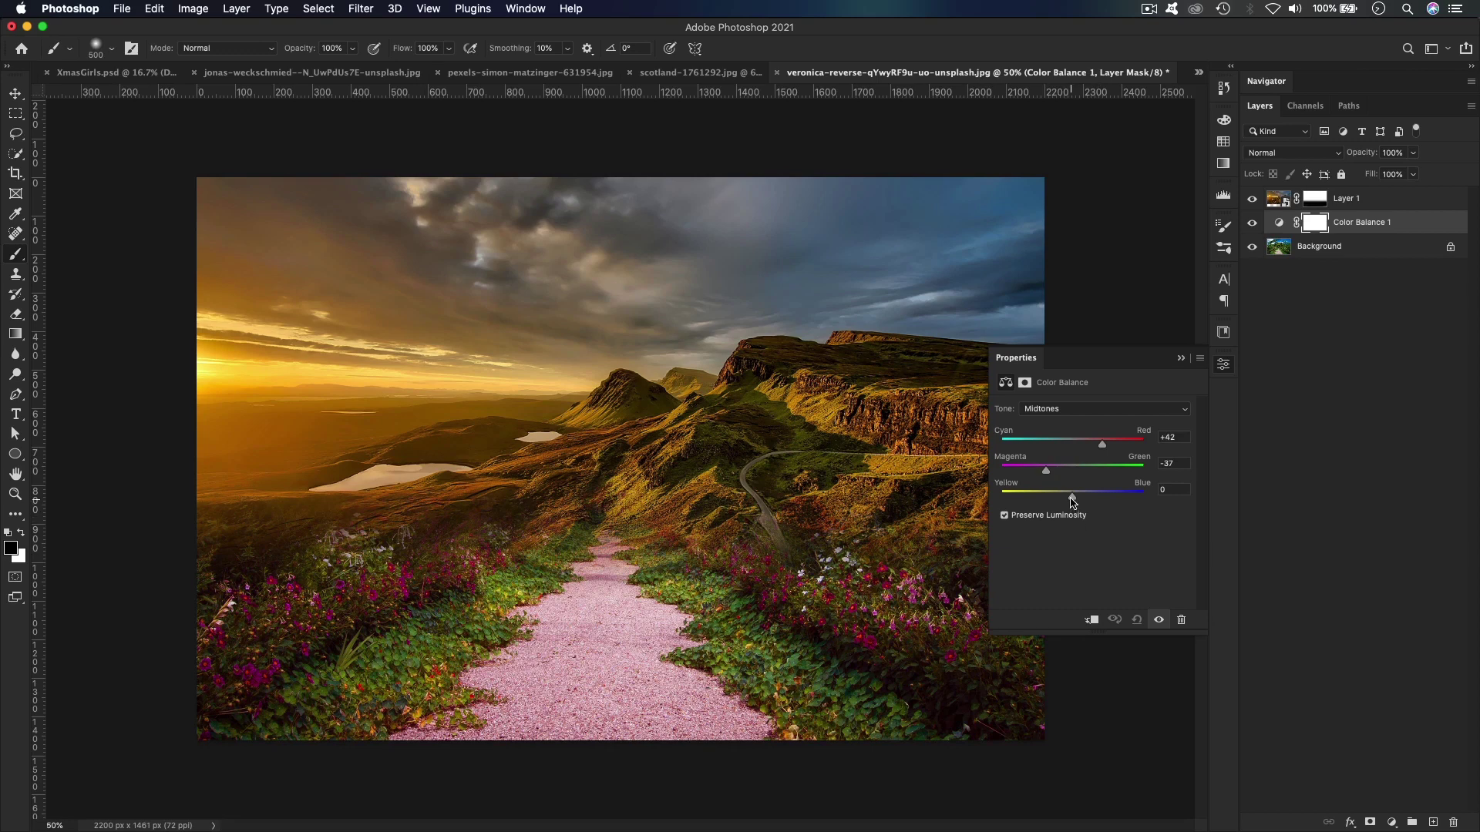
pyautogui.moveTo(1072, 501); pyautogui.dragTo(1050, 471)
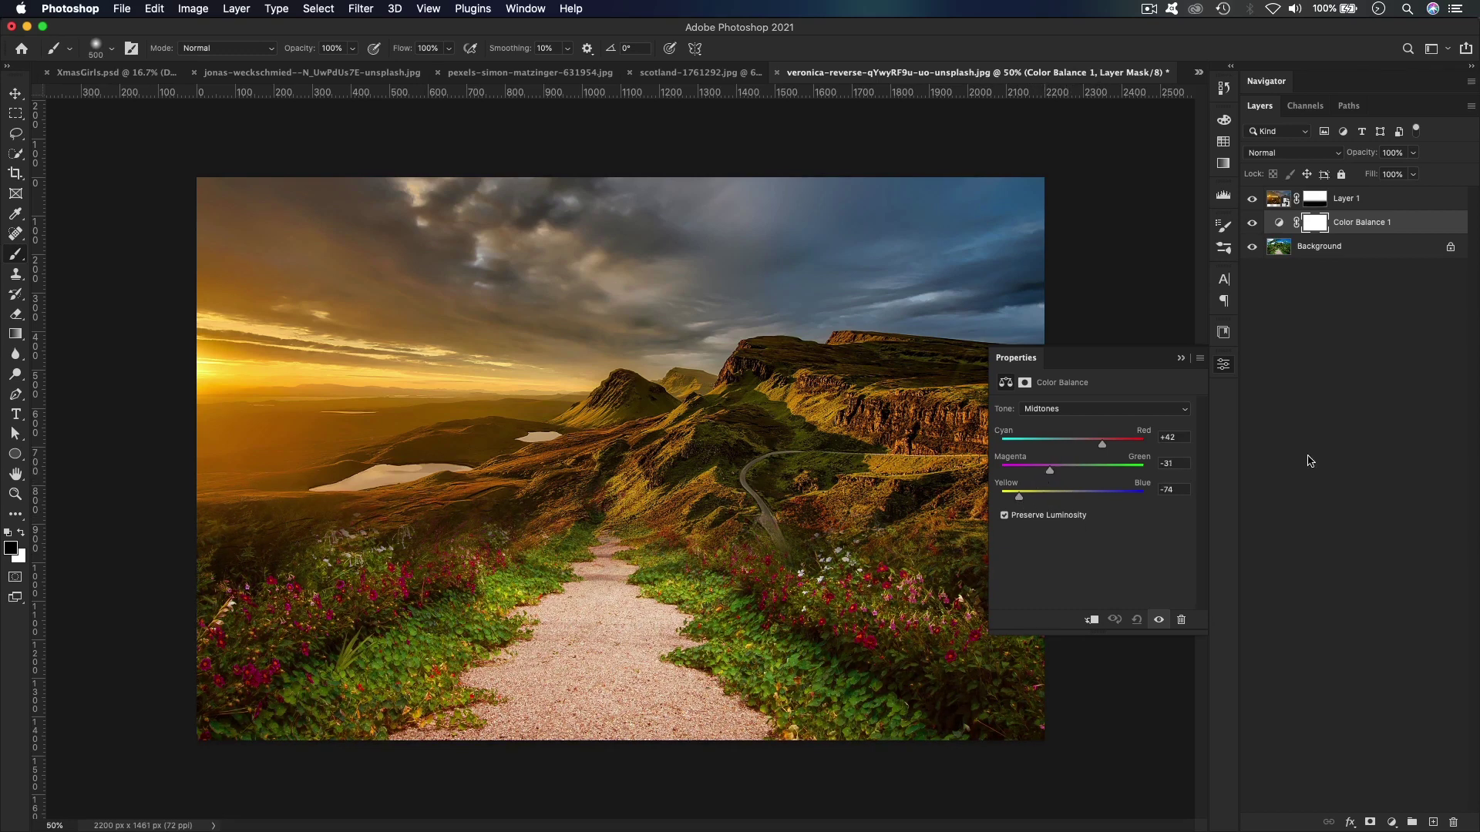
pyautogui.click(1370, 224)
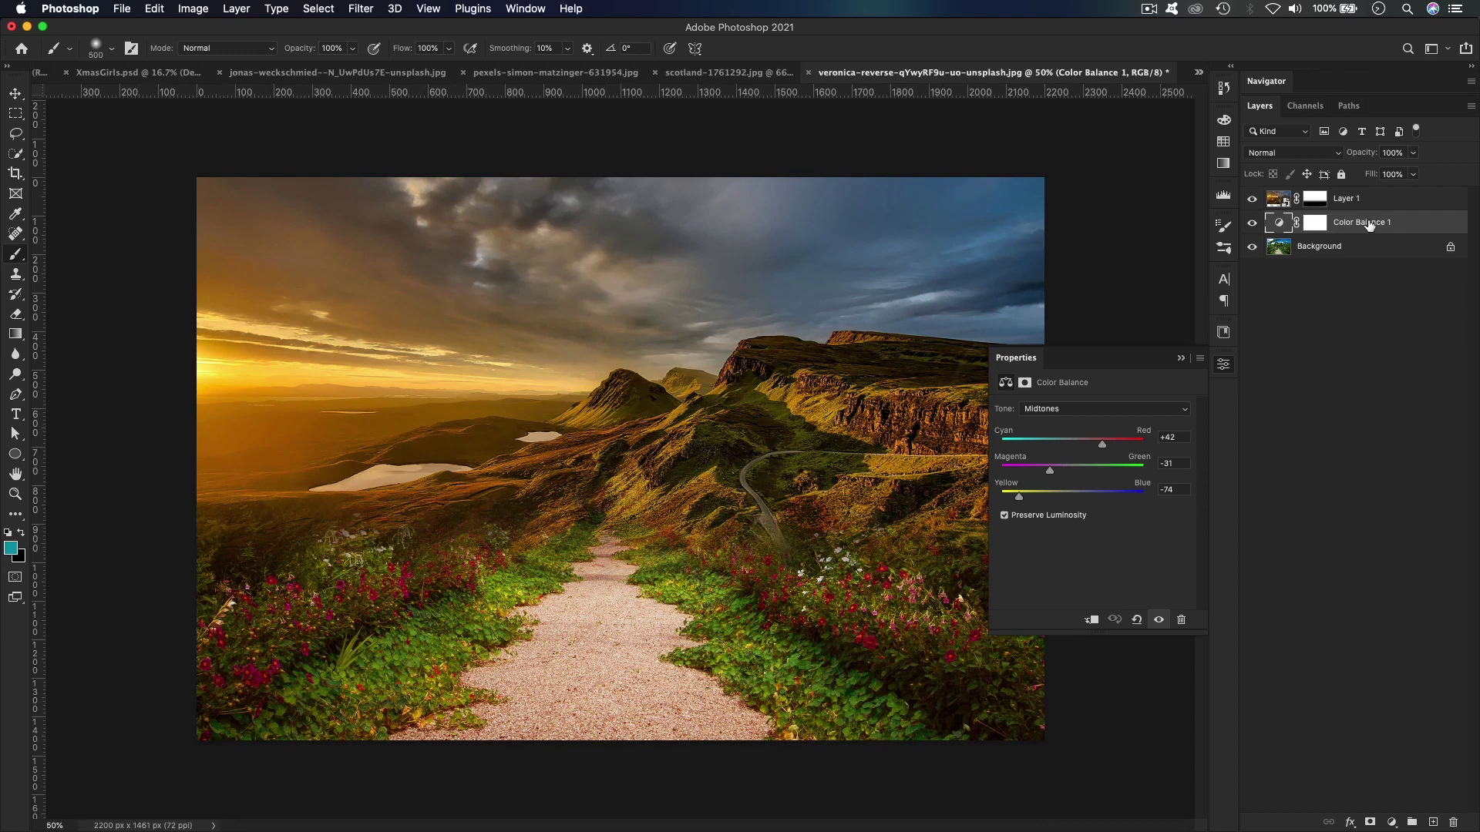
pyautogui.click(1223, 364)
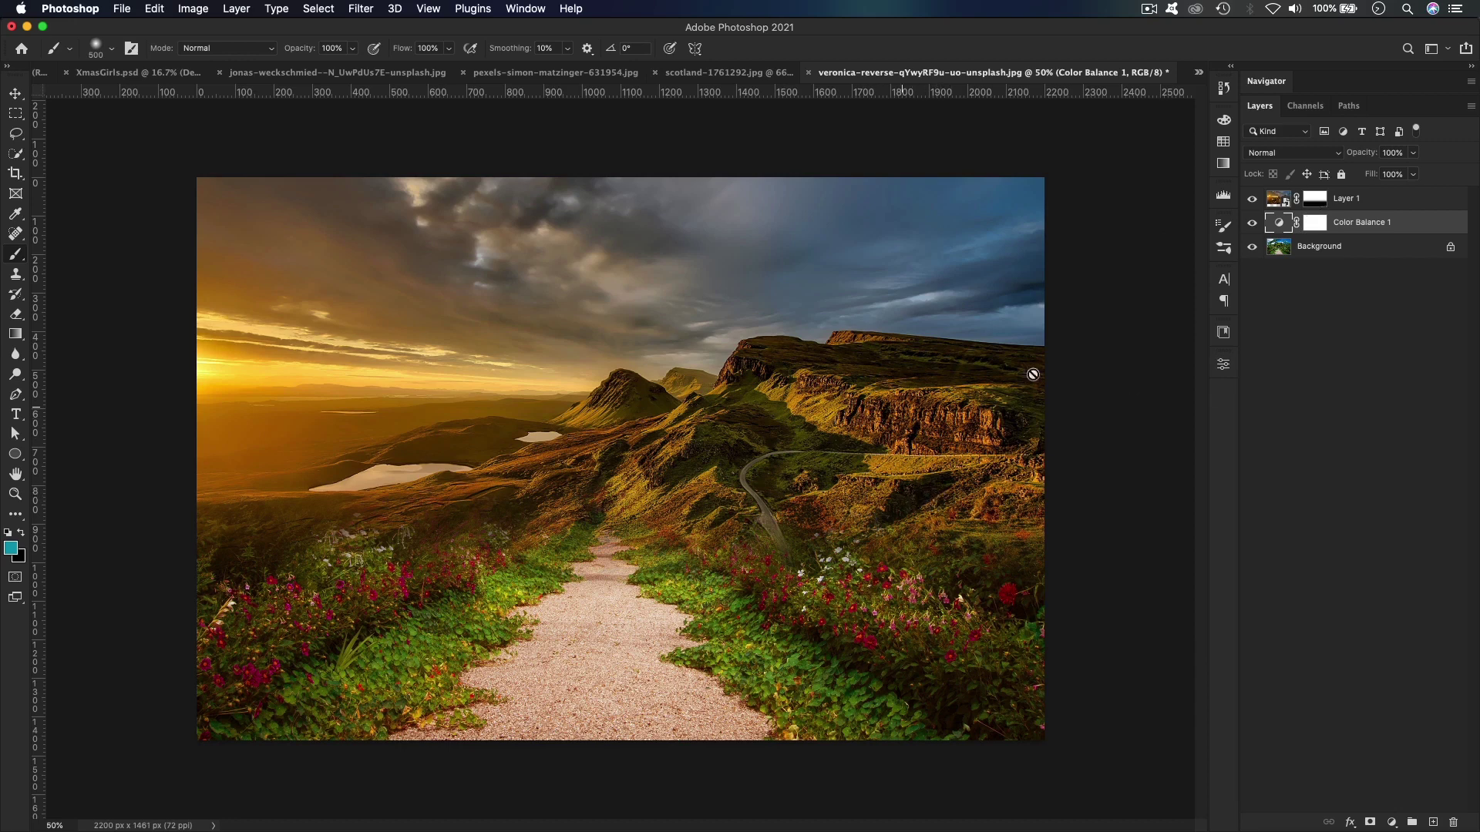
pyautogui.moveTo(1380, 225); pyautogui.dragTo(1452, 825)
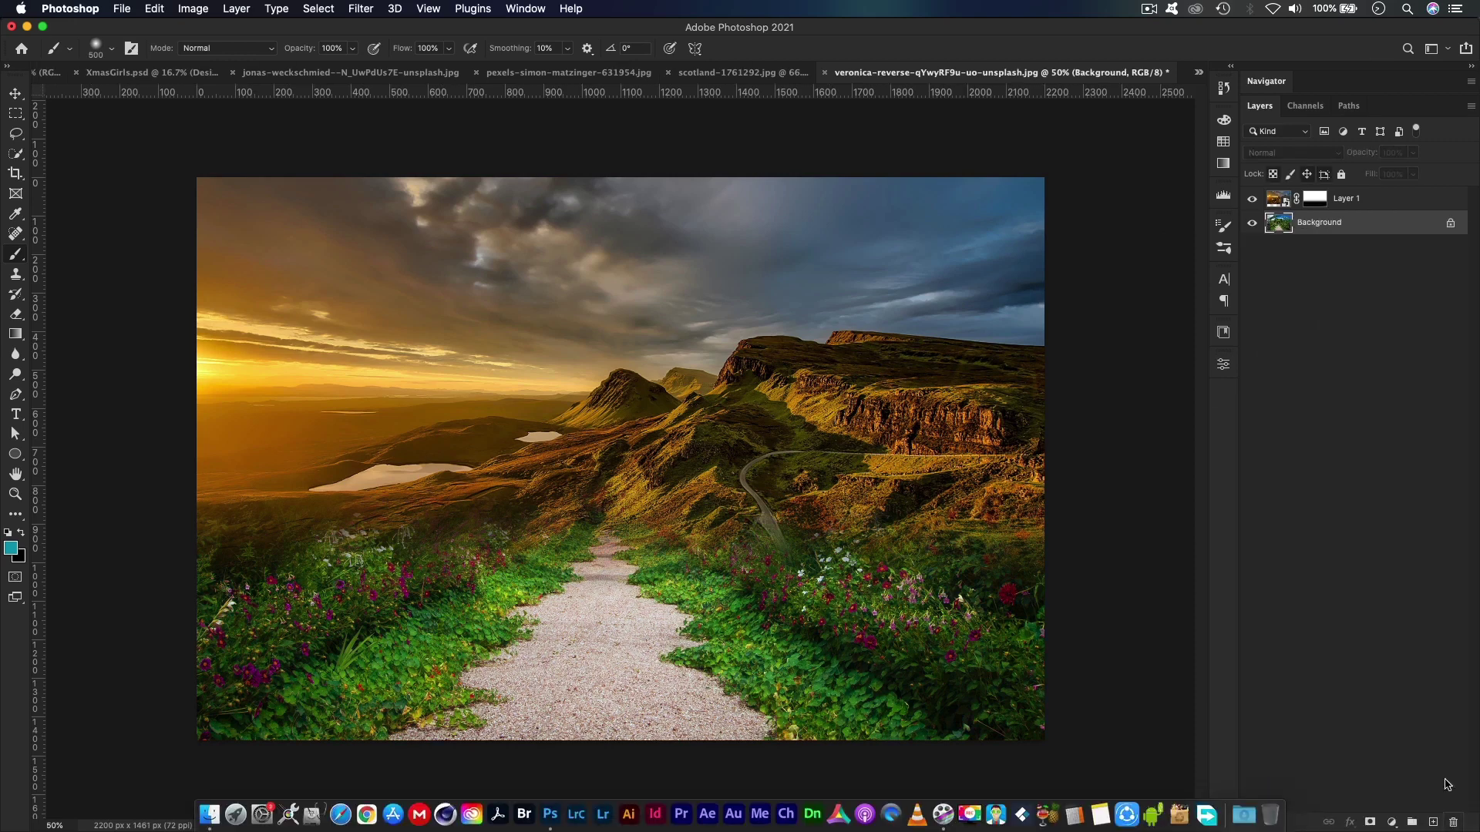
# - Drag Layer 1's painted mask to the trash and add a new all-white mask
pyautogui.click(1315, 199)
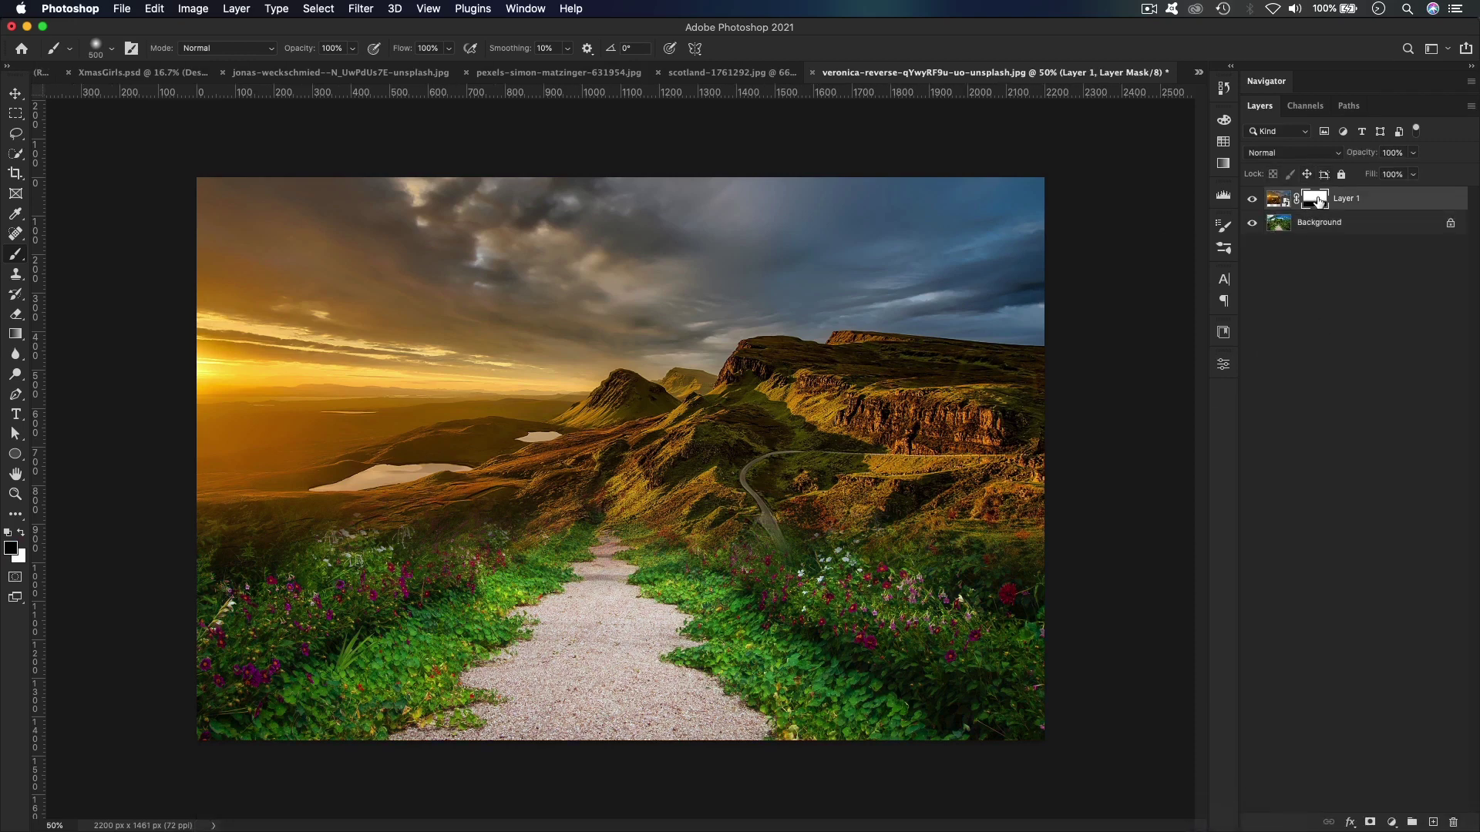
pyautogui.moveTo(1323, 200); pyautogui.dragTo(1453, 822)
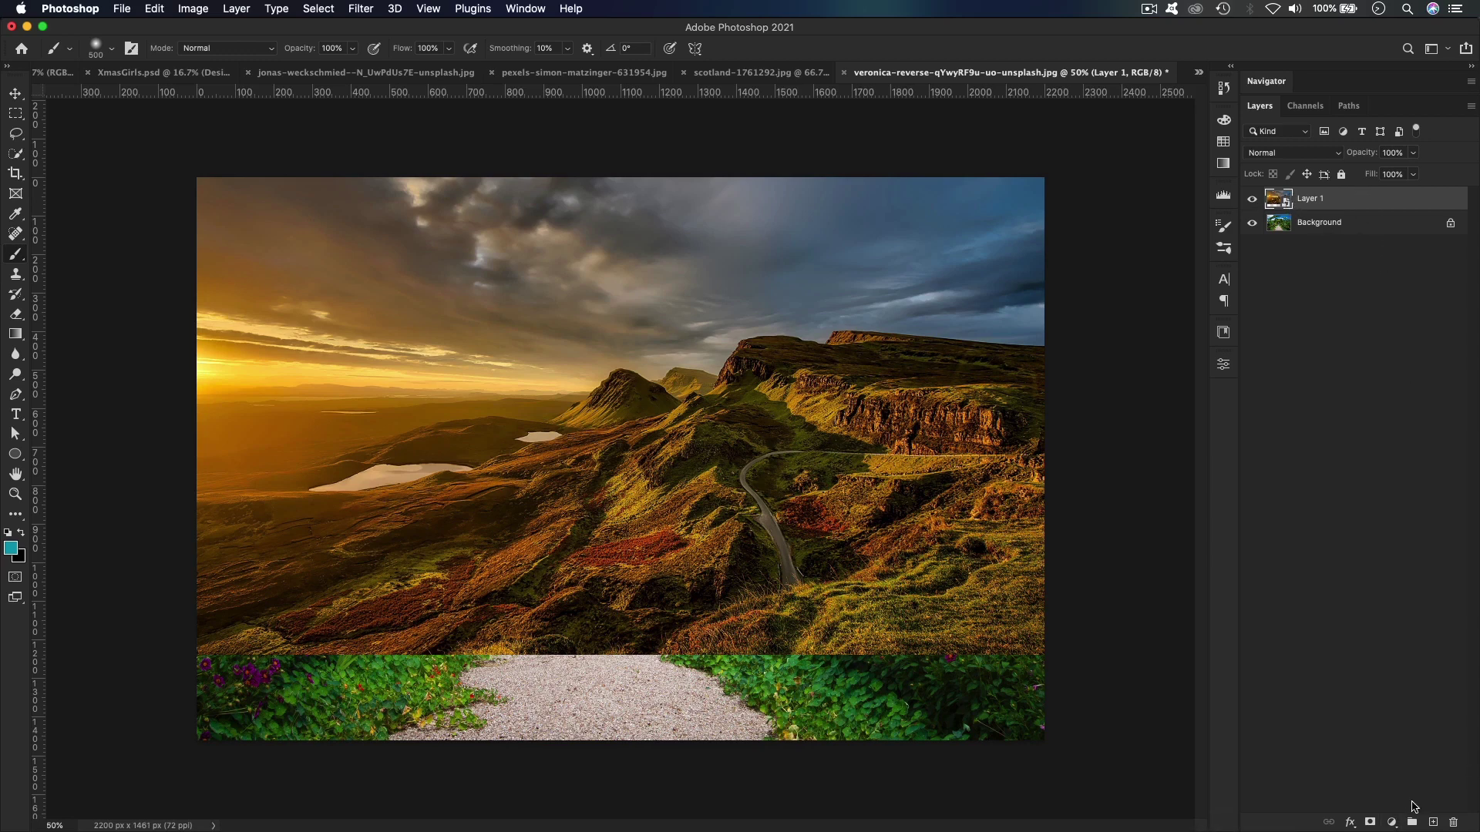
pyautogui.click(1369, 823)
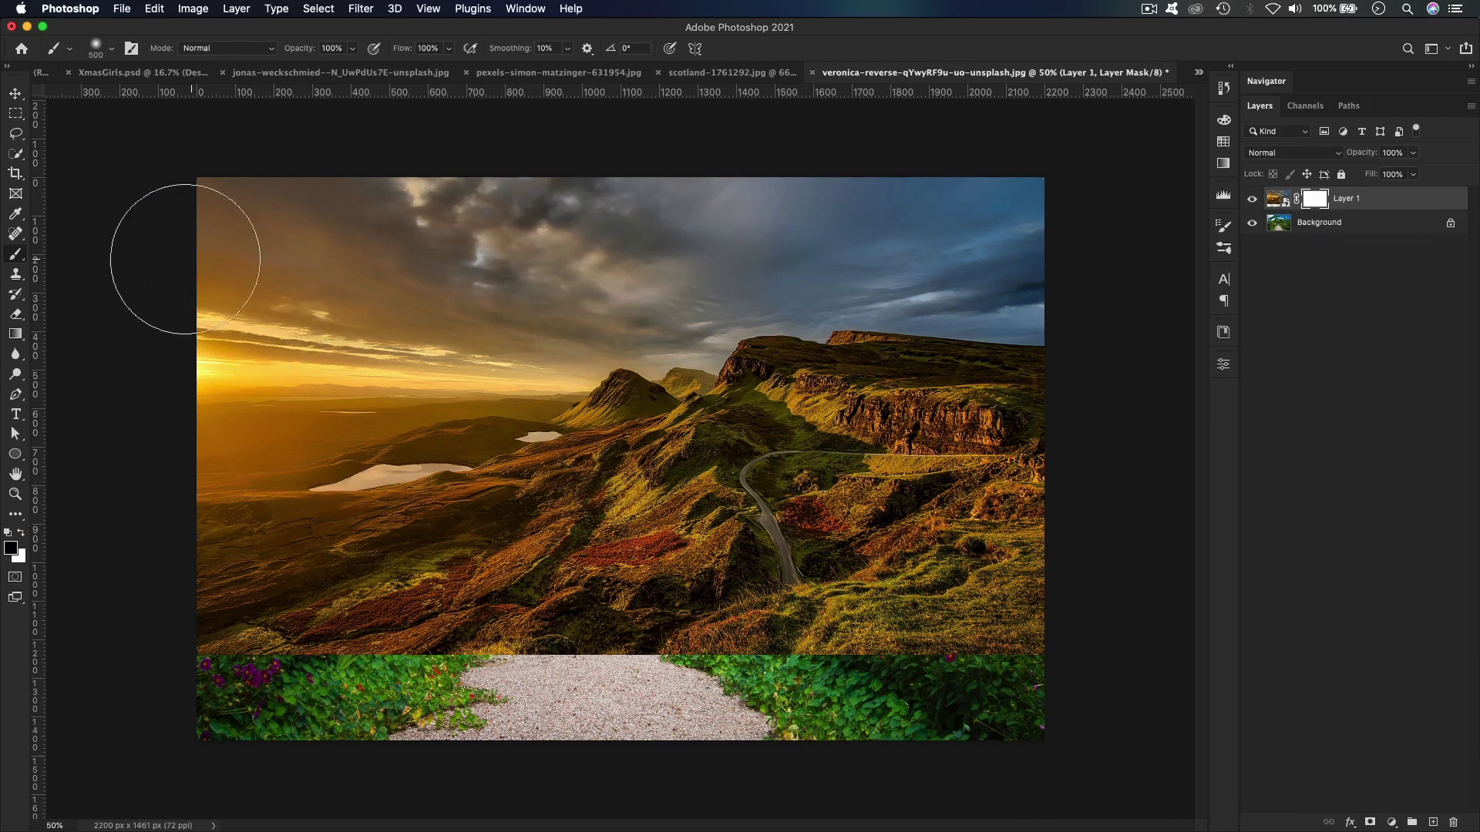
# - Switch to the Gradient tool and choose the Basics 'Foreground to Transparent' preset
pyautogui.click(17, 336)
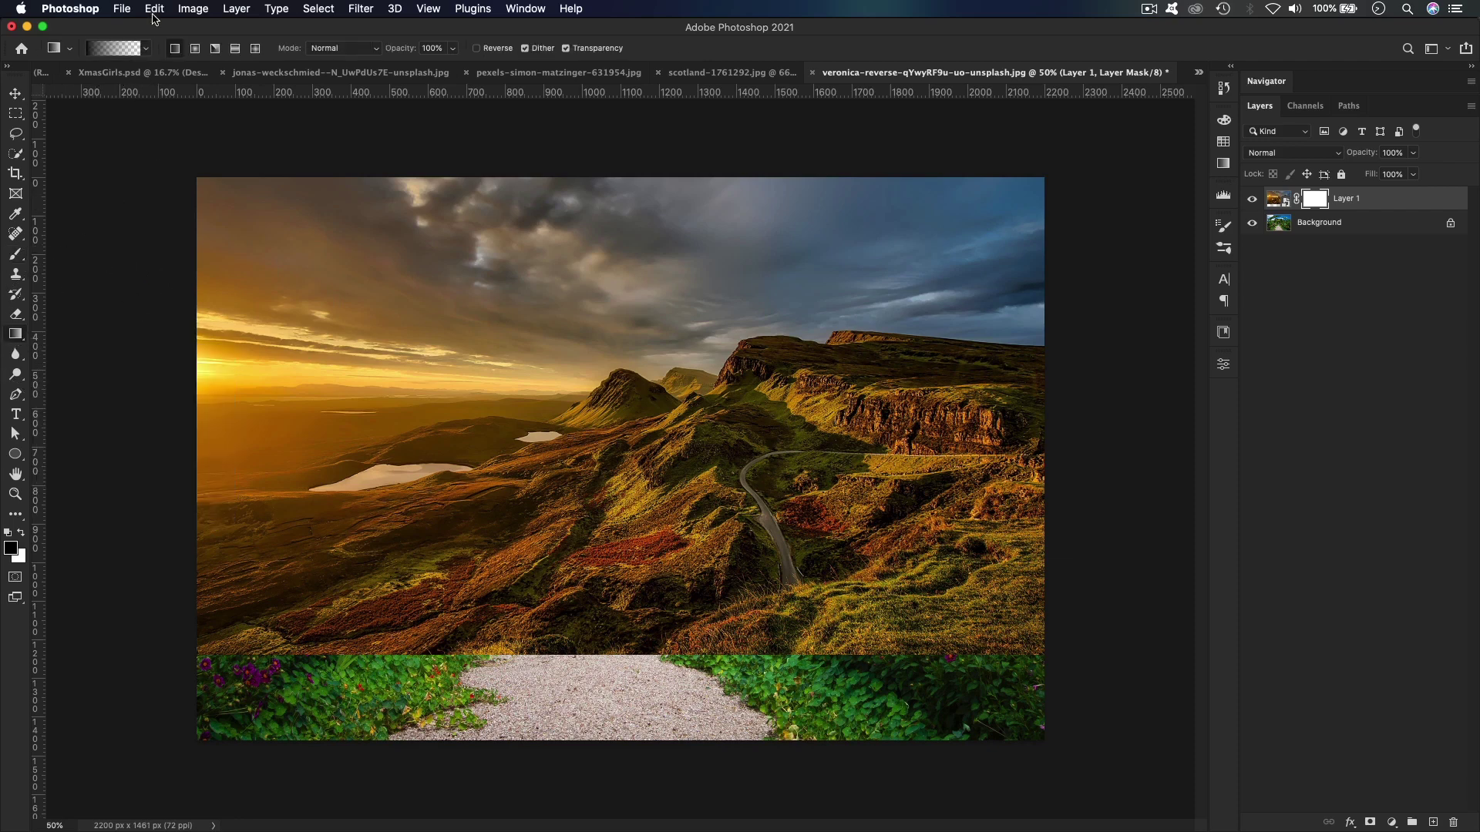
pyautogui.click(146, 49)
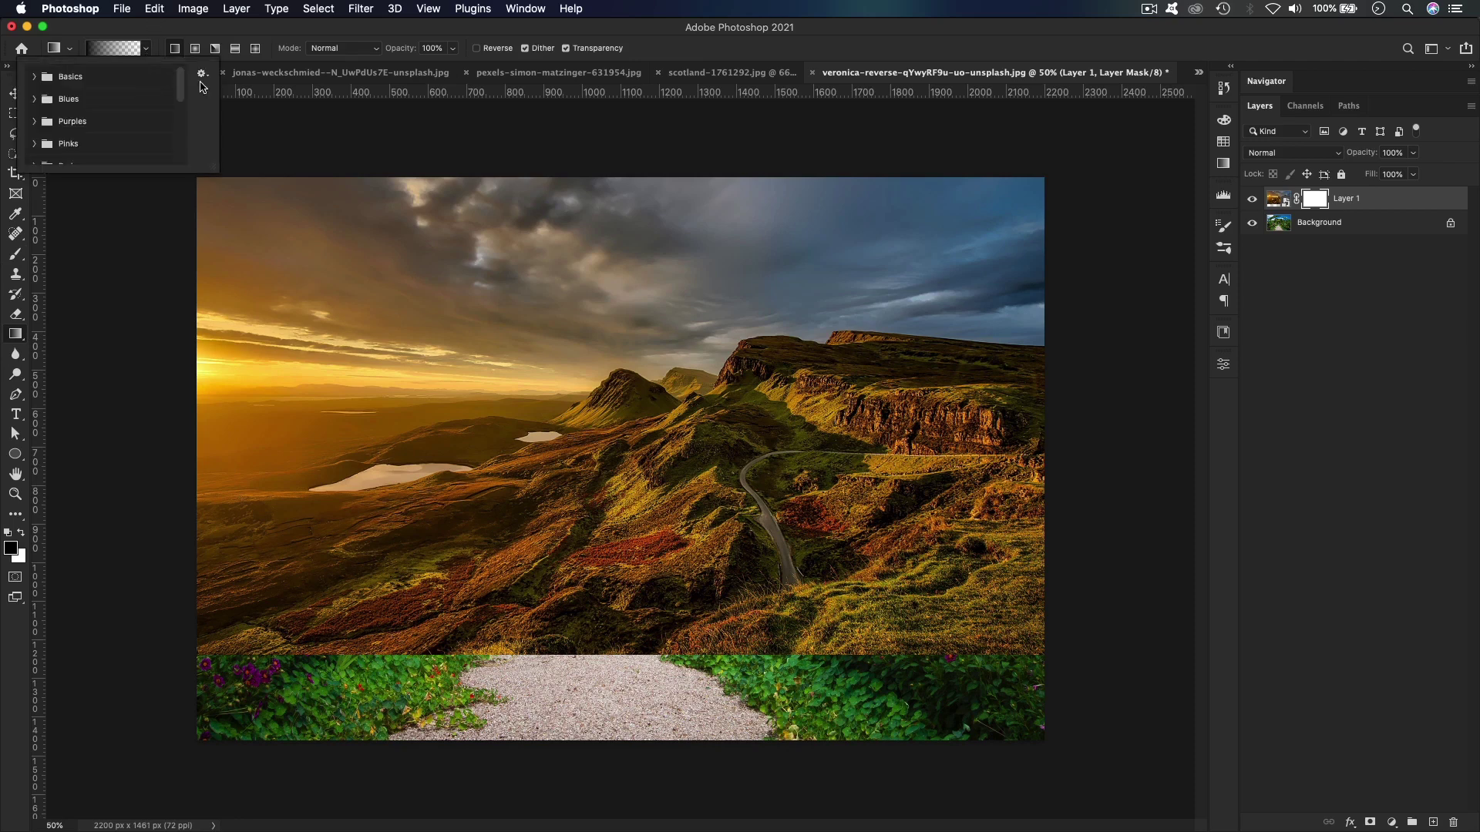
pyautogui.click(34, 76)
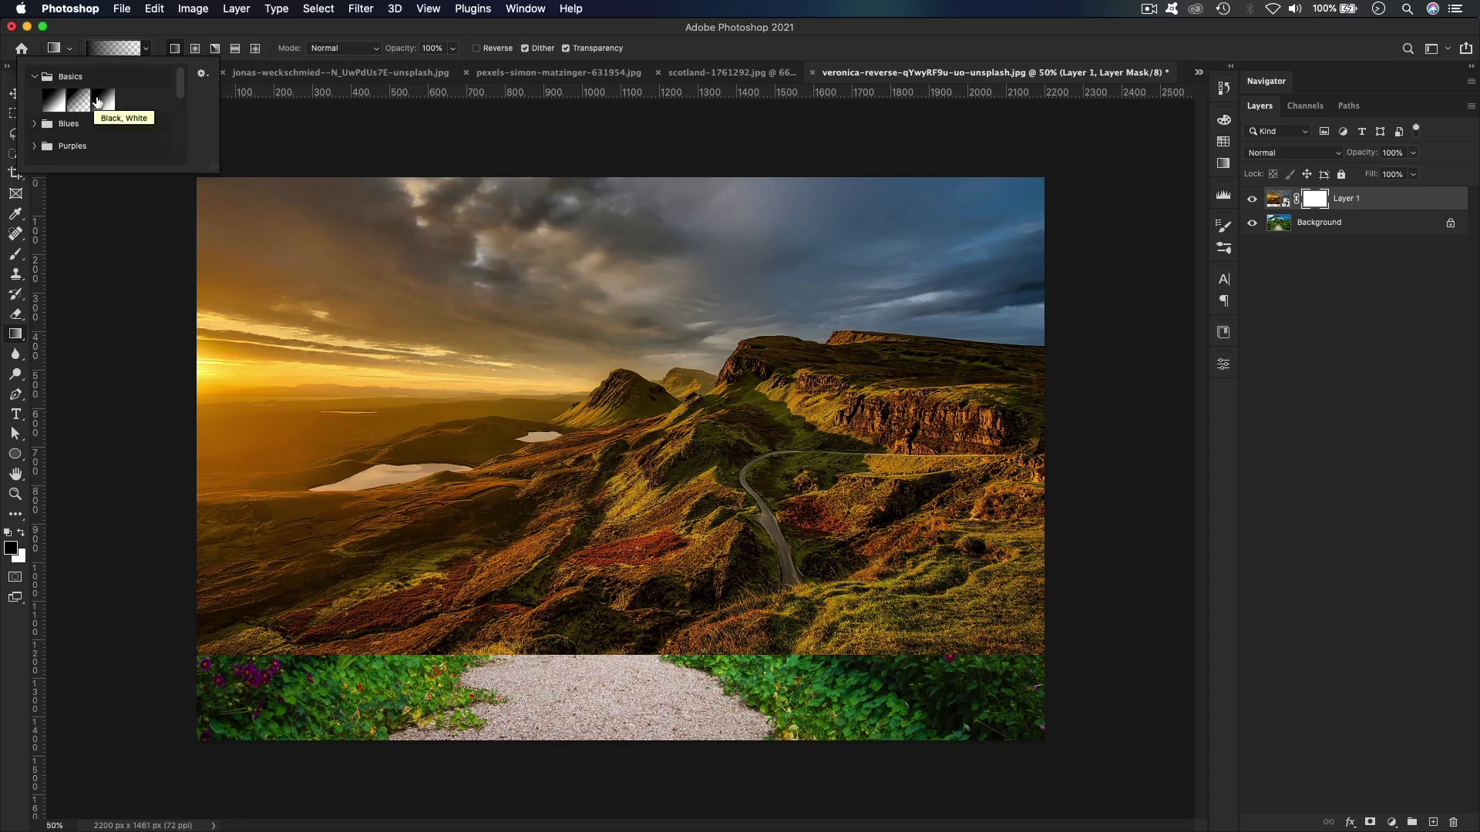
pyautogui.click(80, 104)
pyautogui.click(298, 32)
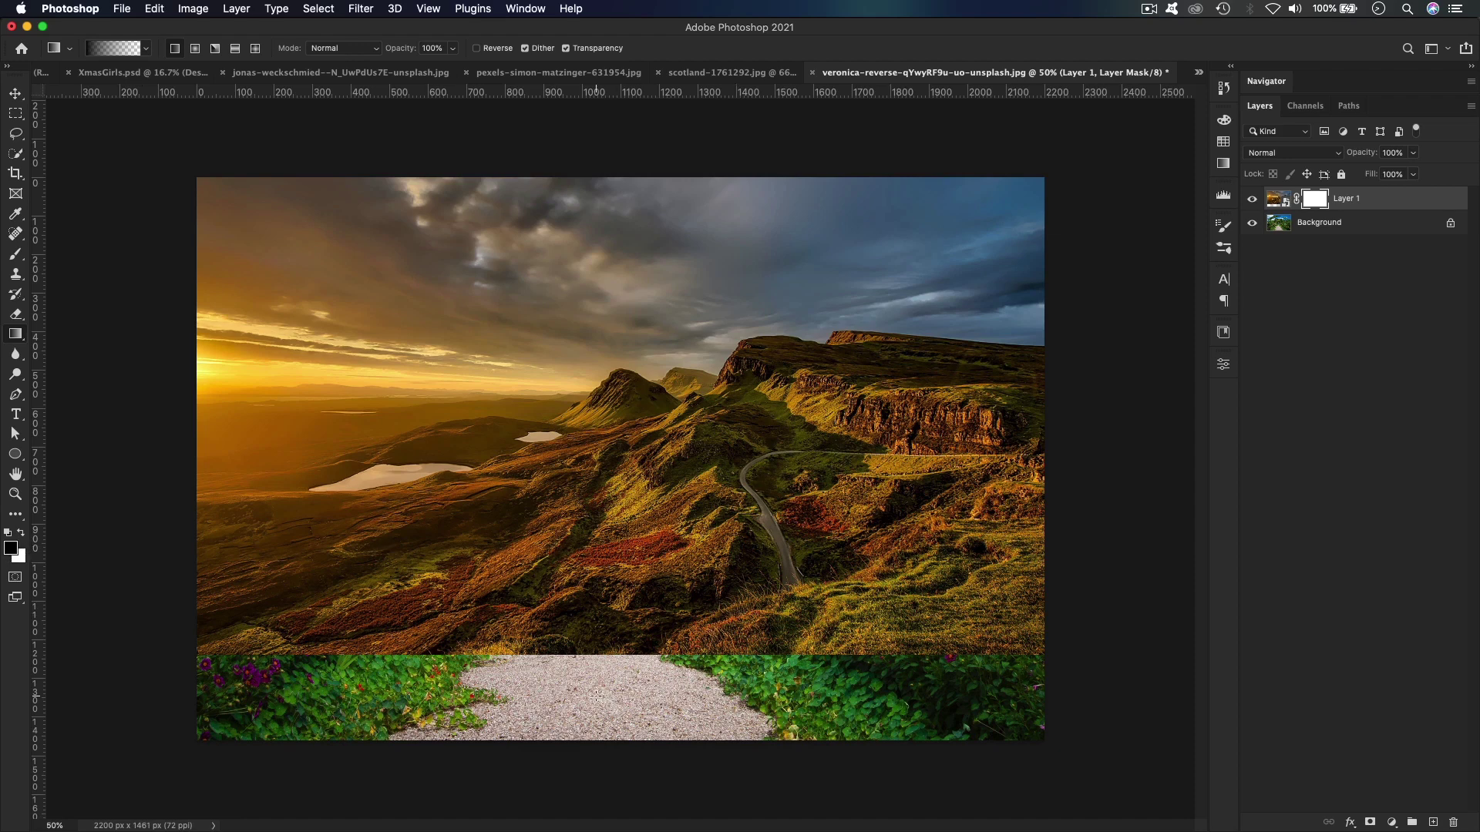
pyautogui.click(146, 48)
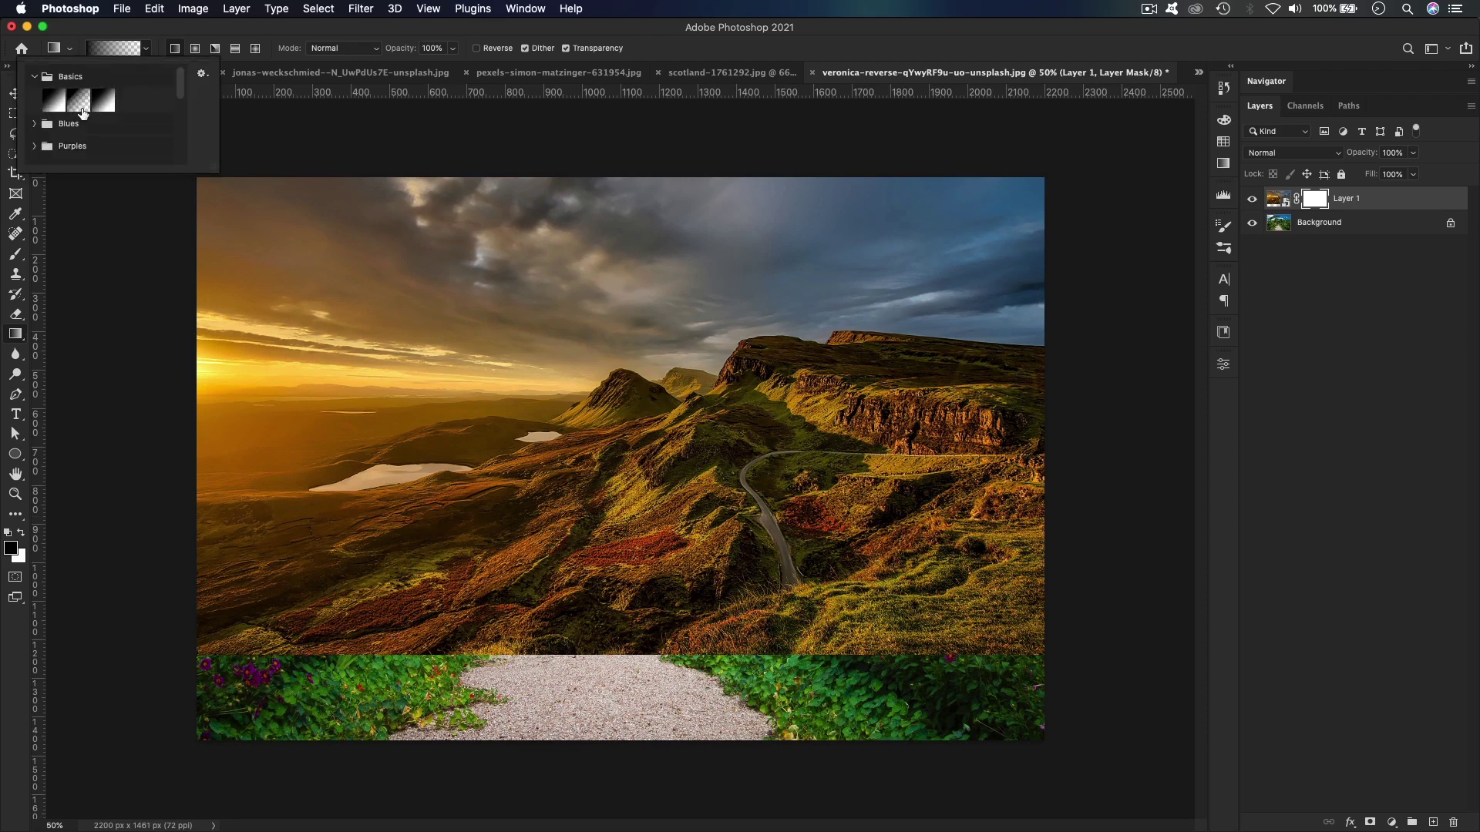
pyautogui.click(306, 33)
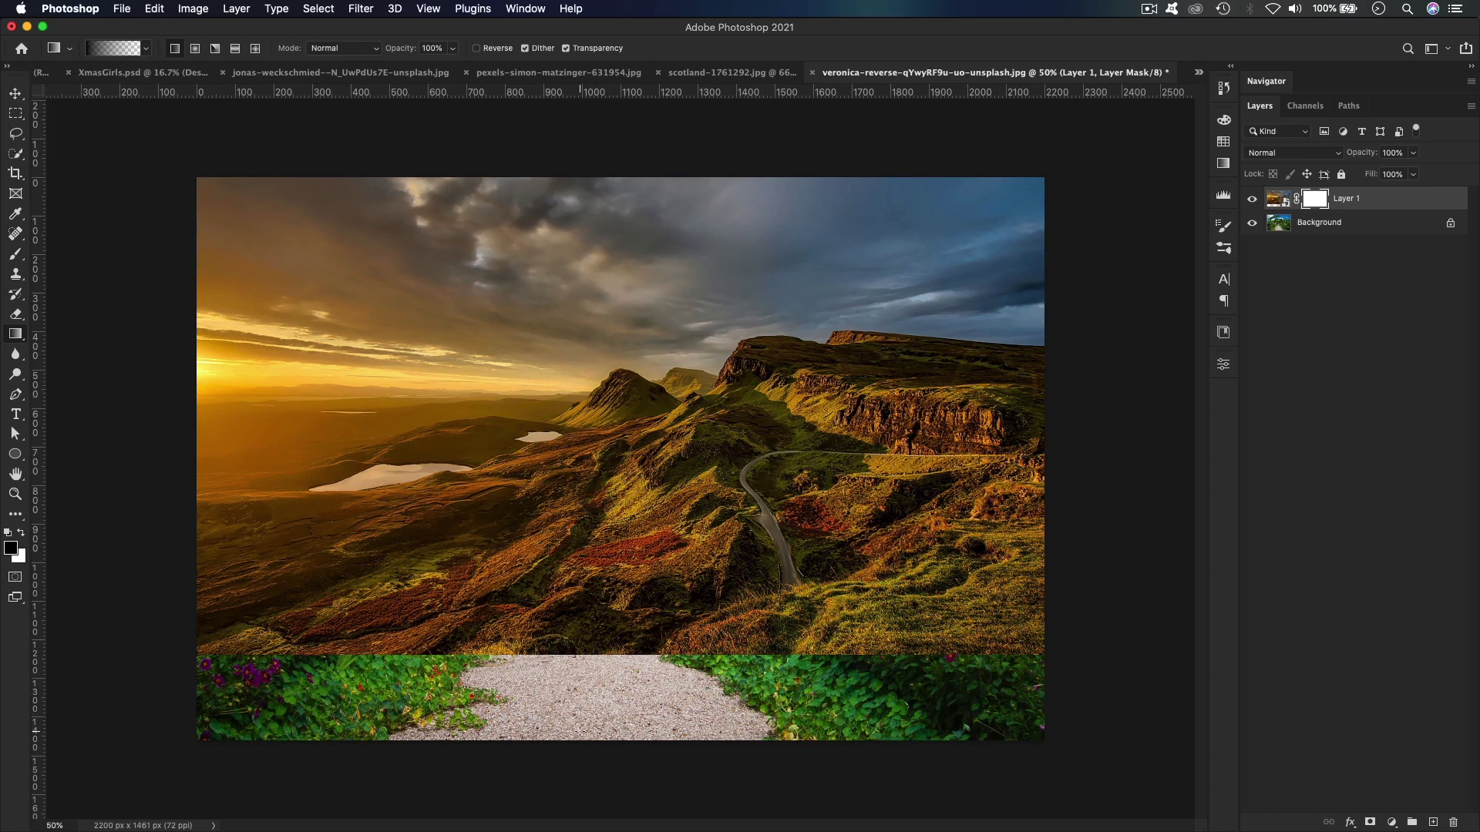
# - Drag several upward gradients on Layer 1's mask from the path's bottom into the hills
pyautogui.moveTo(591, 657); pyautogui.dragTo(587, 605)
pyautogui.moveTo(594, 555); pyautogui.dragTo(594, 556)
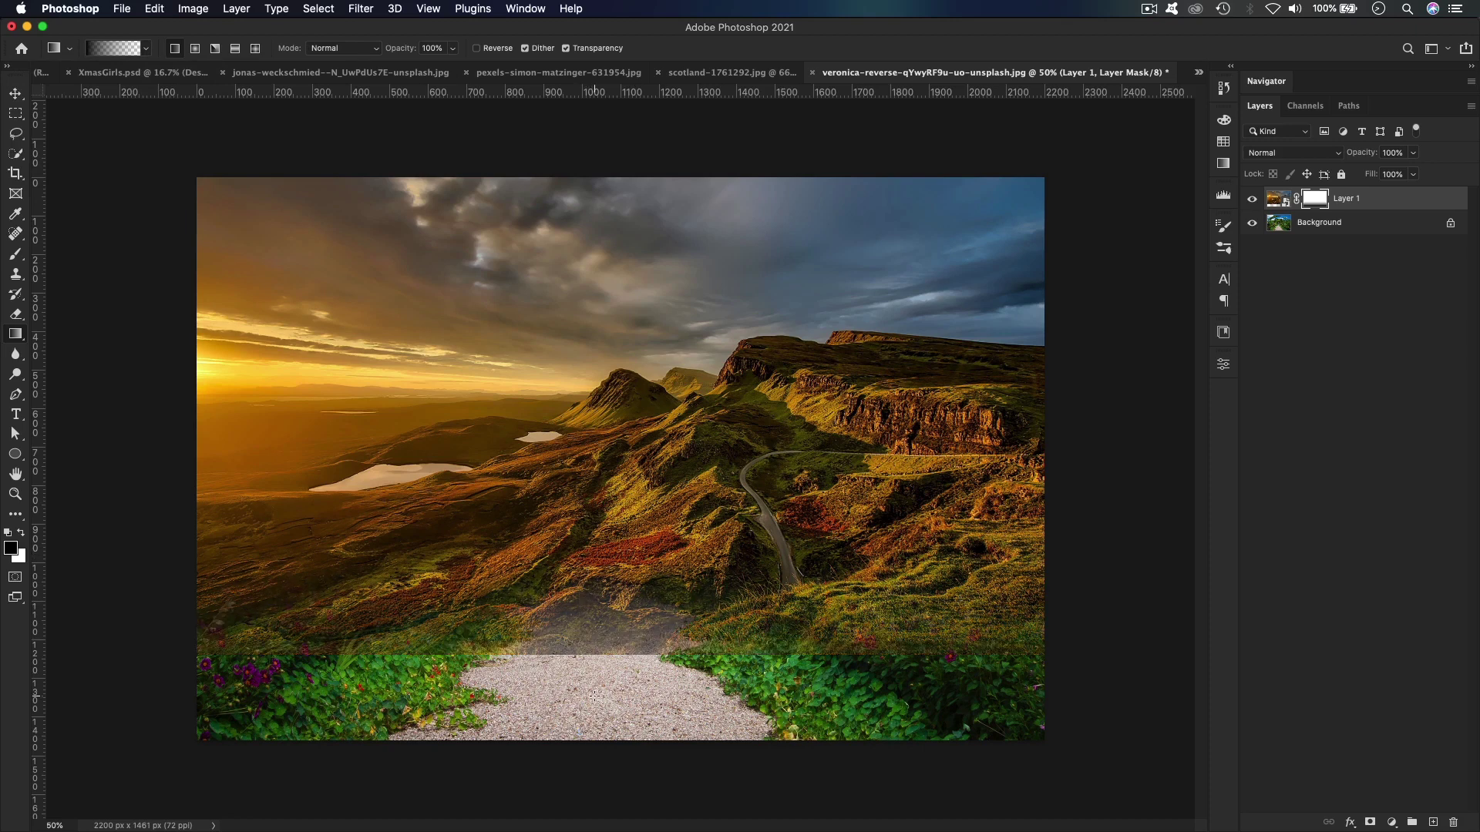
pyautogui.moveTo(597, 692); pyautogui.dragTo(622, 568)
pyautogui.moveTo(606, 674); pyautogui.dragTo(621, 535)
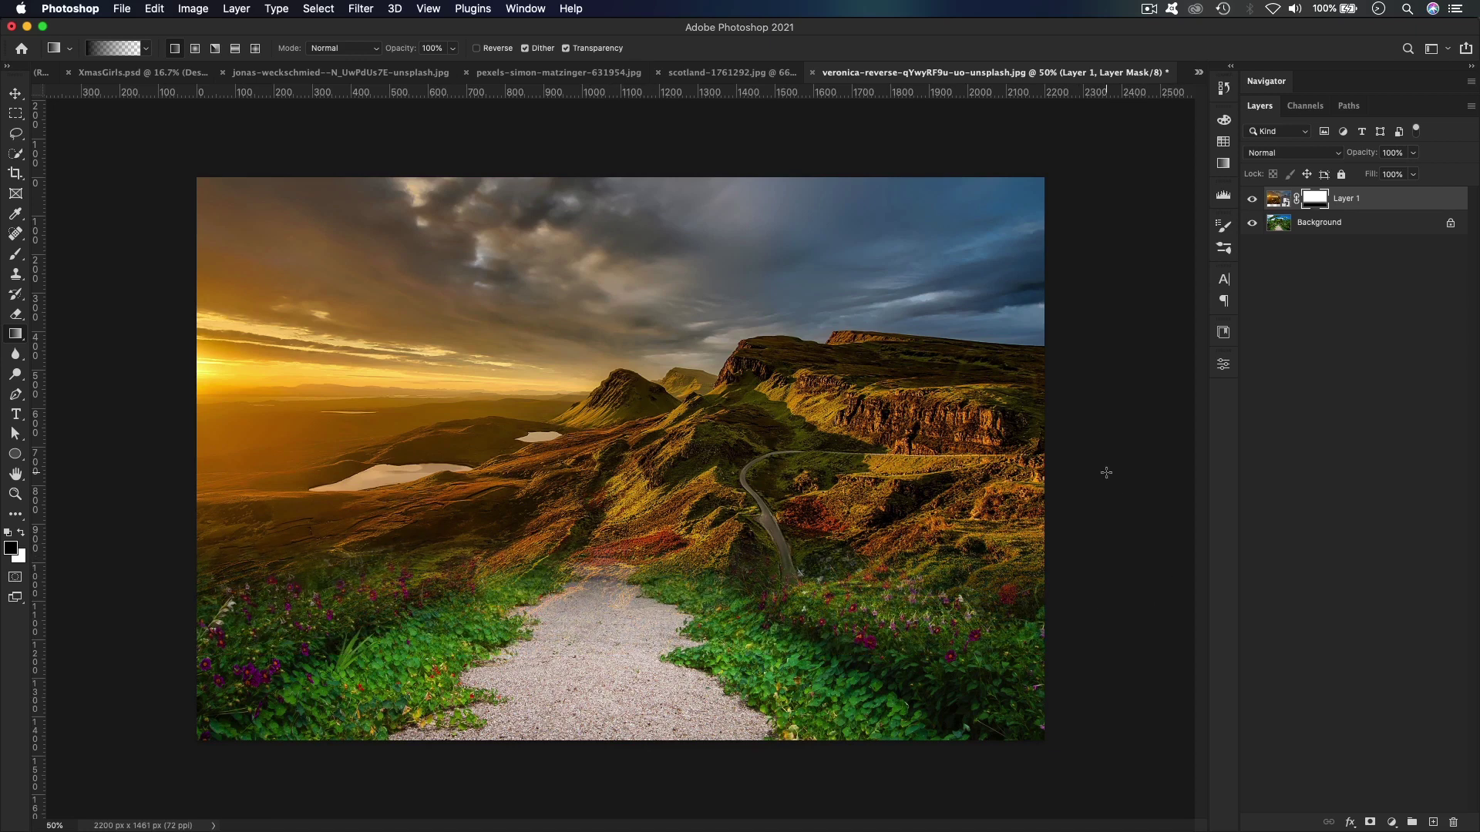